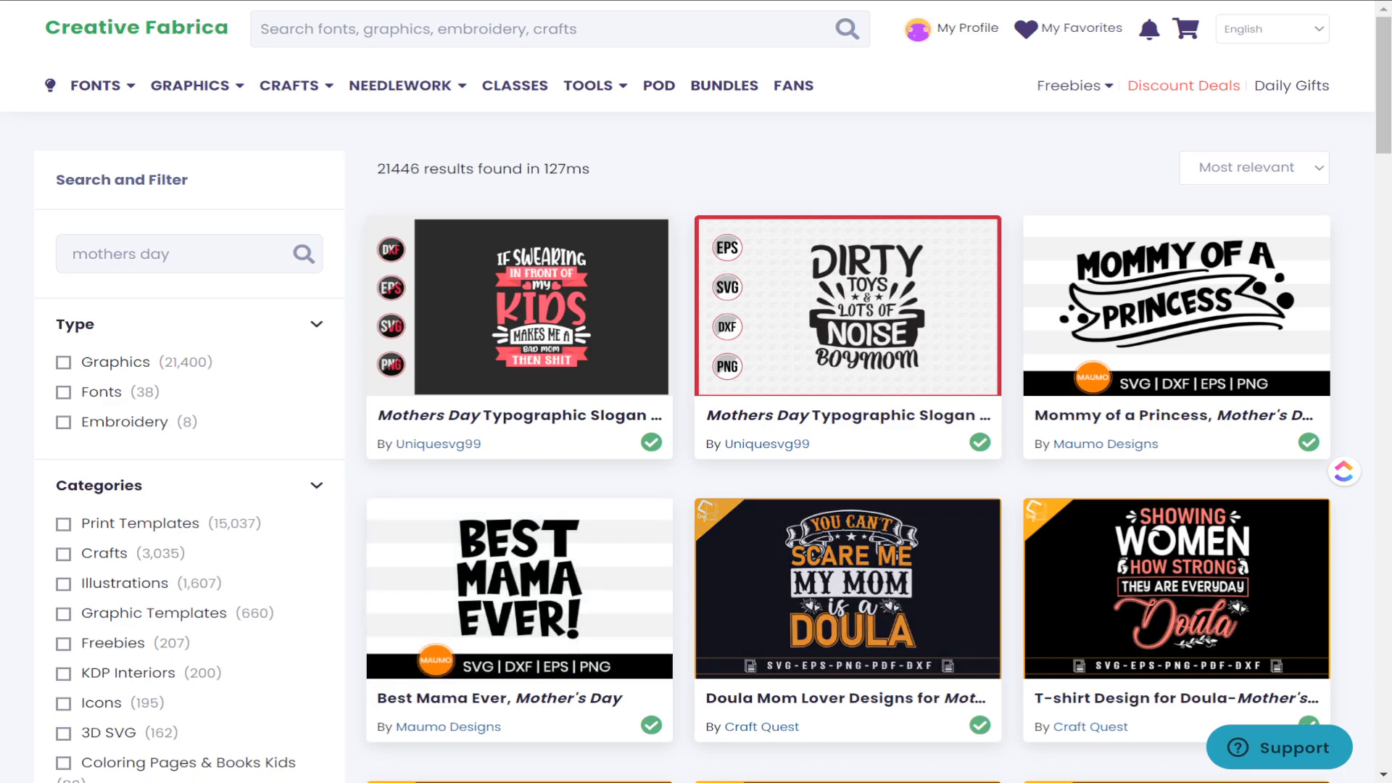
- Browse the print-on-demand "mothers day" design results and the available filter categories
scroll(848, 435, down, 3)
scroll(849, 435, down, 3)
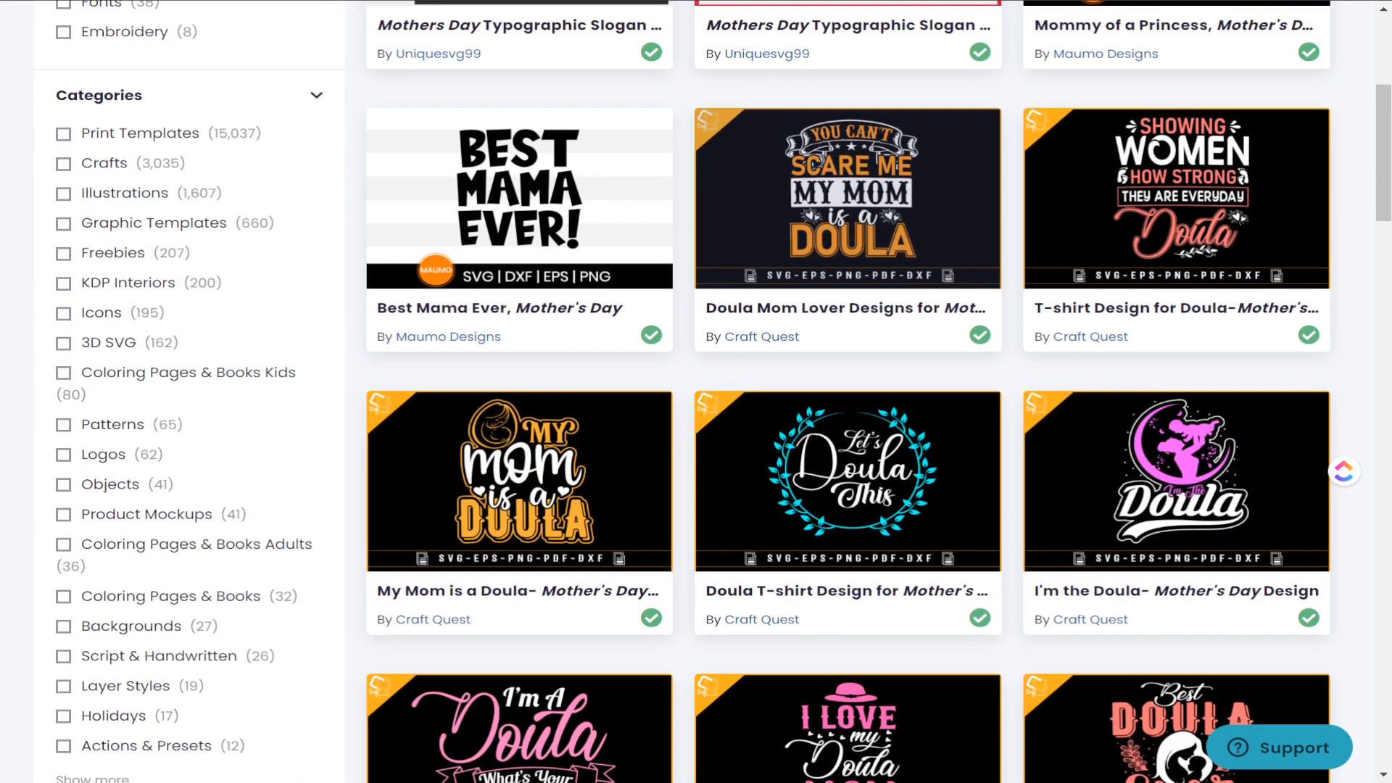
scroll(848, 435, down, 3)
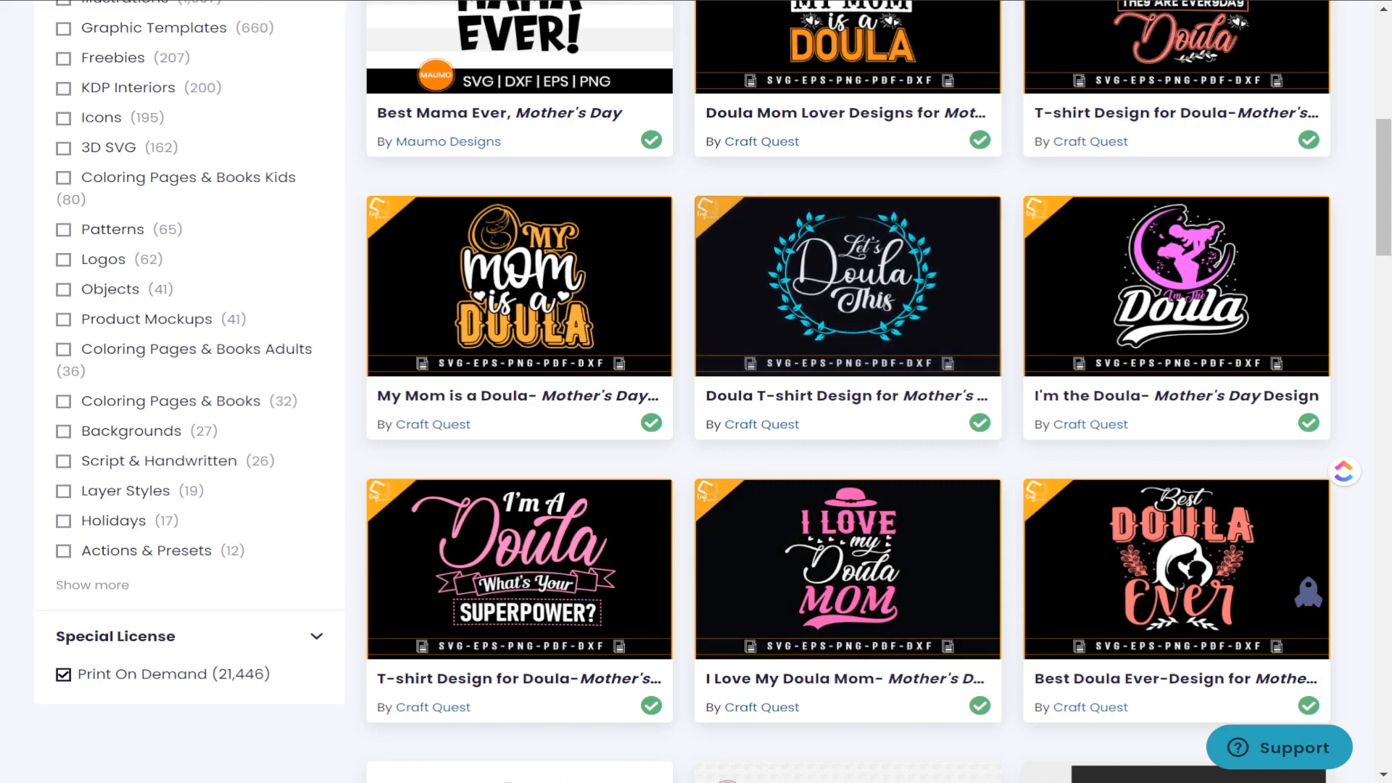
scroll(848, 435, down, 15)
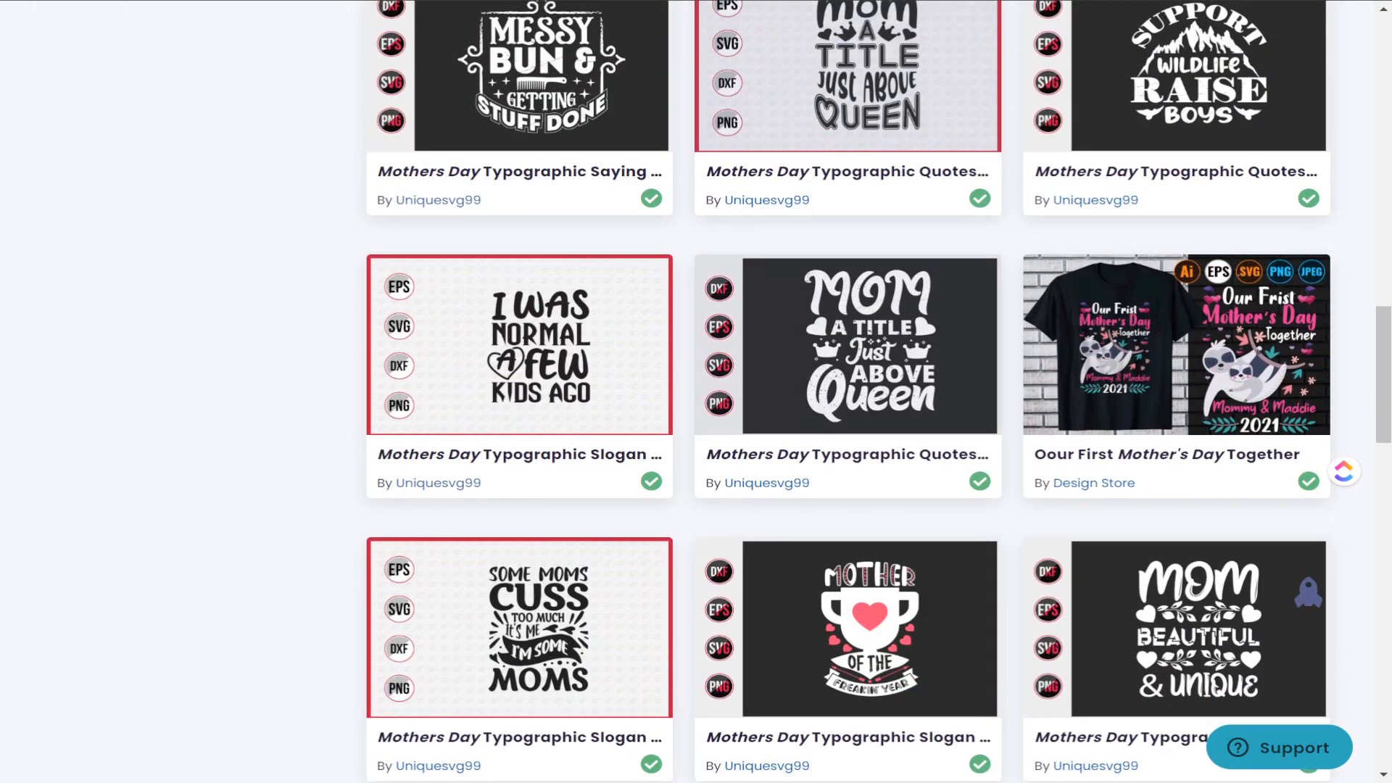
scroll(848, 435, up, 18)
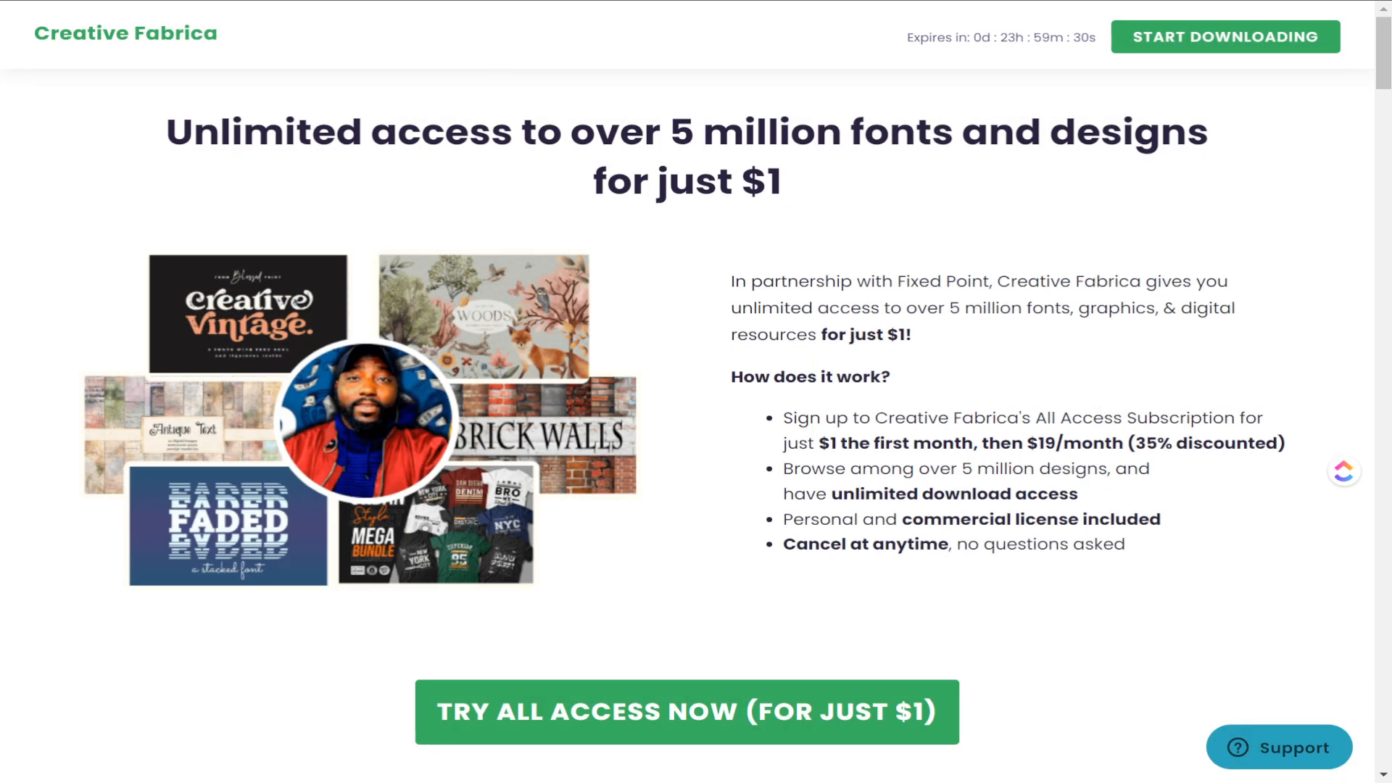
- Review the $1 All Access offer page, including its ten listed subscription benefits and subscriber reviews section
scroll(696, 406, down, 9)
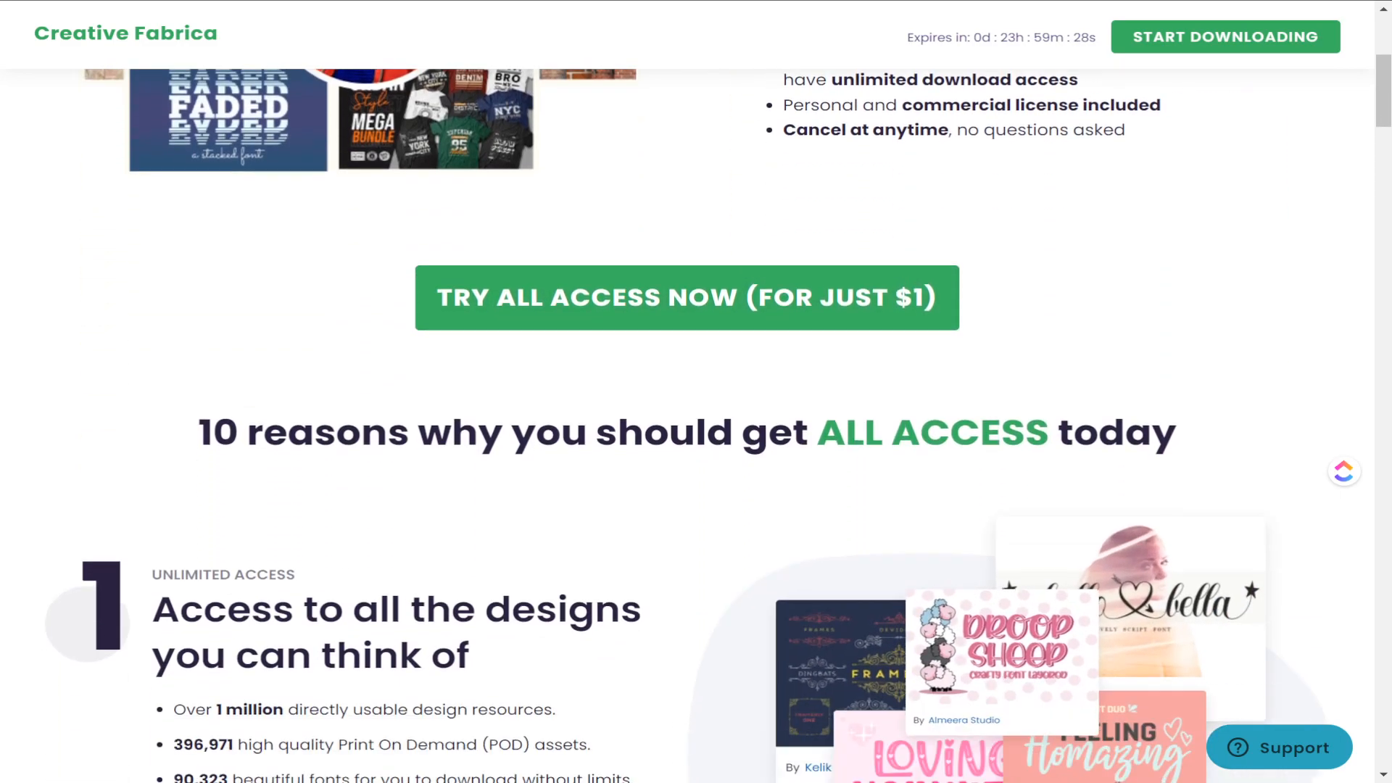
scroll(696, 406, down, 10)
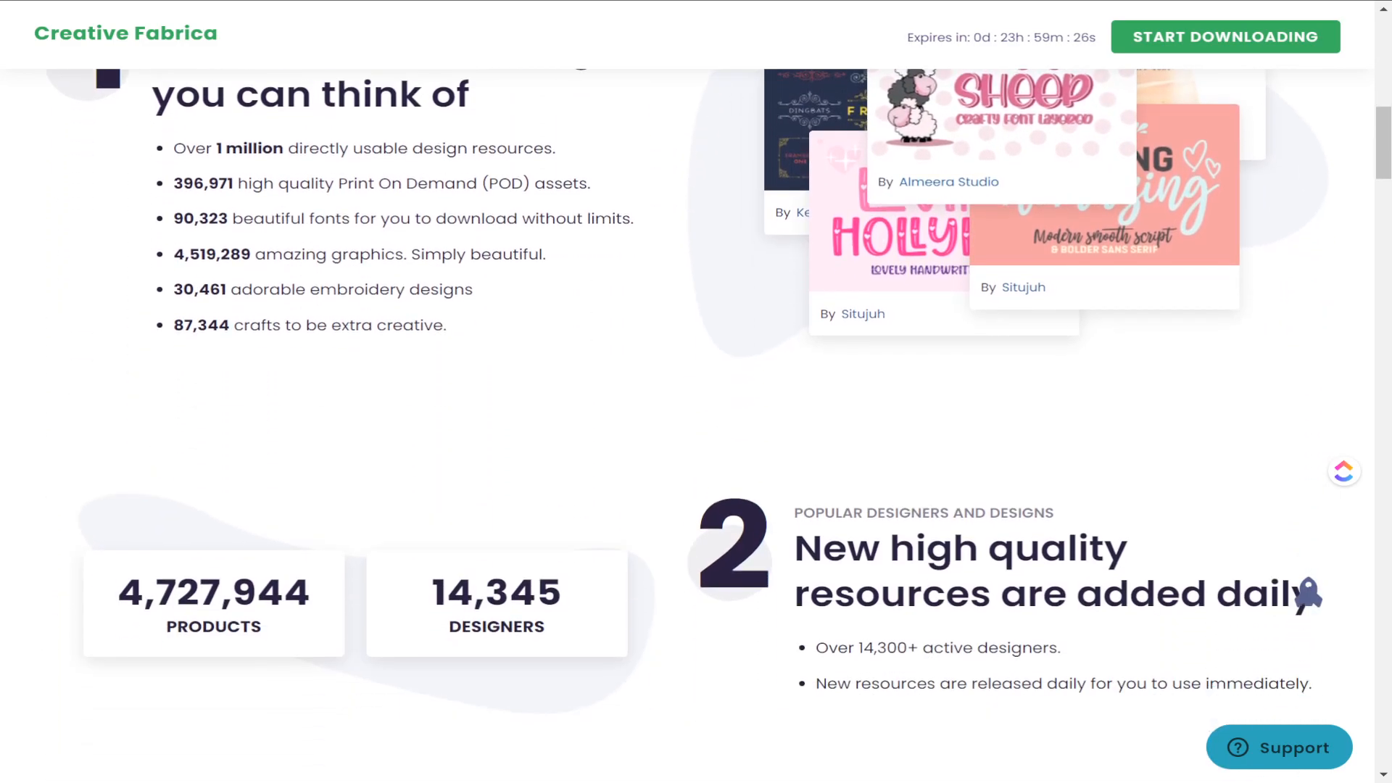
scroll(696, 406, down, 13)
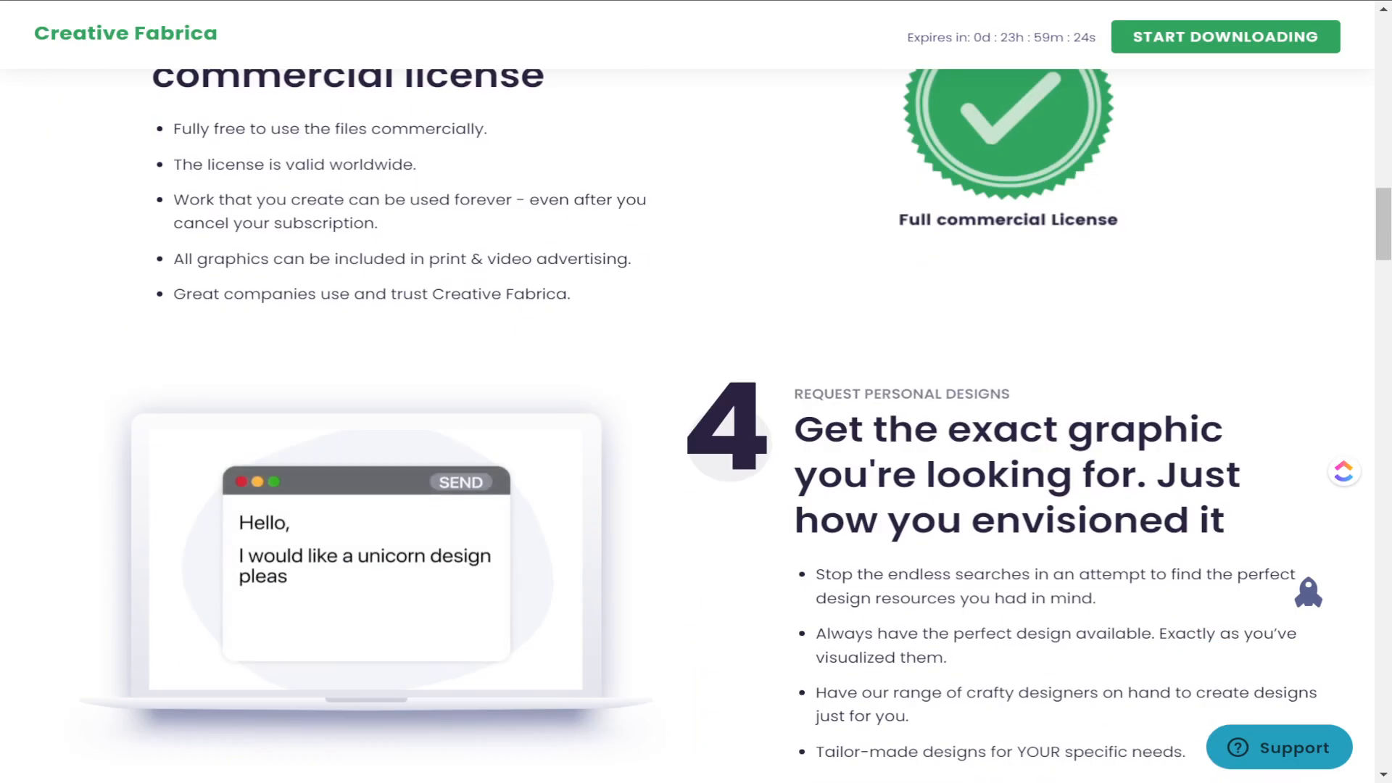
scroll(696, 406, down, 10)
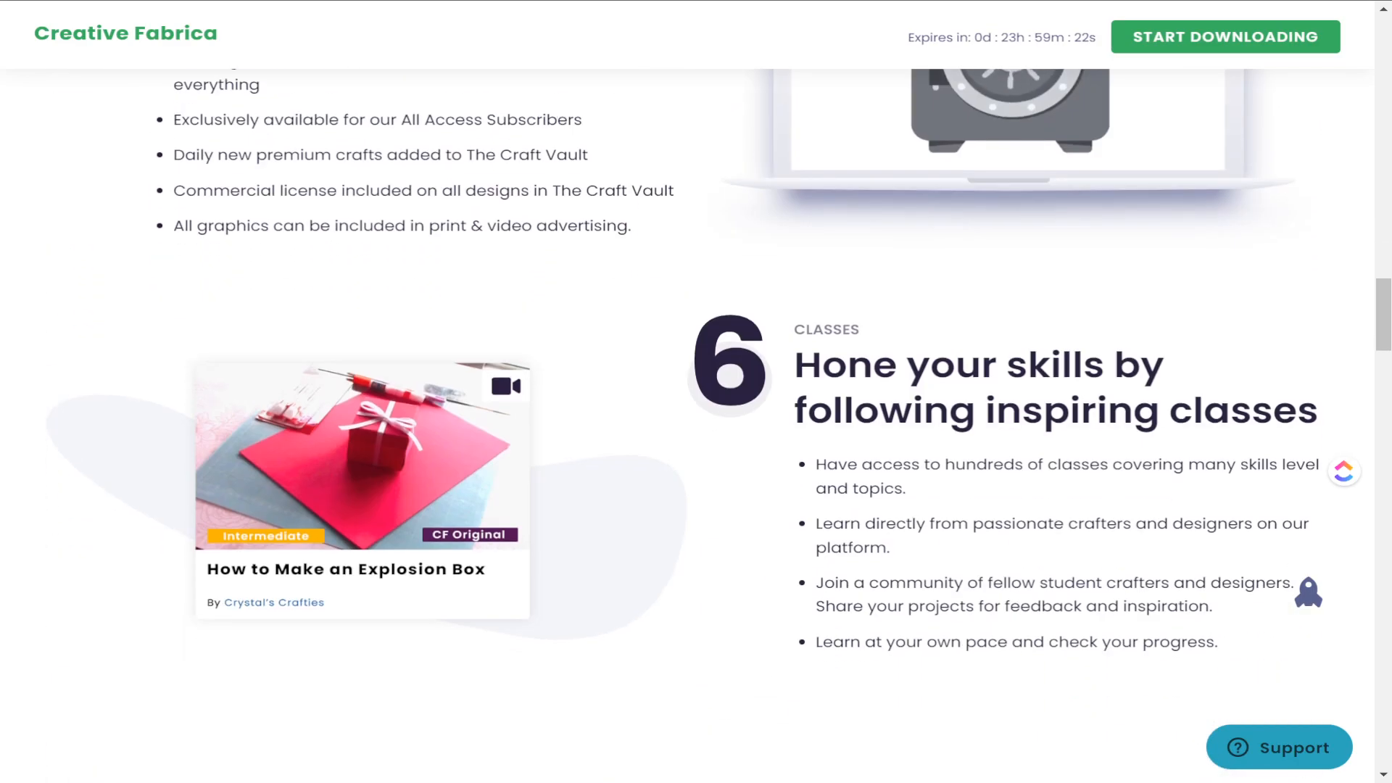
scroll(696, 406, down, 19)
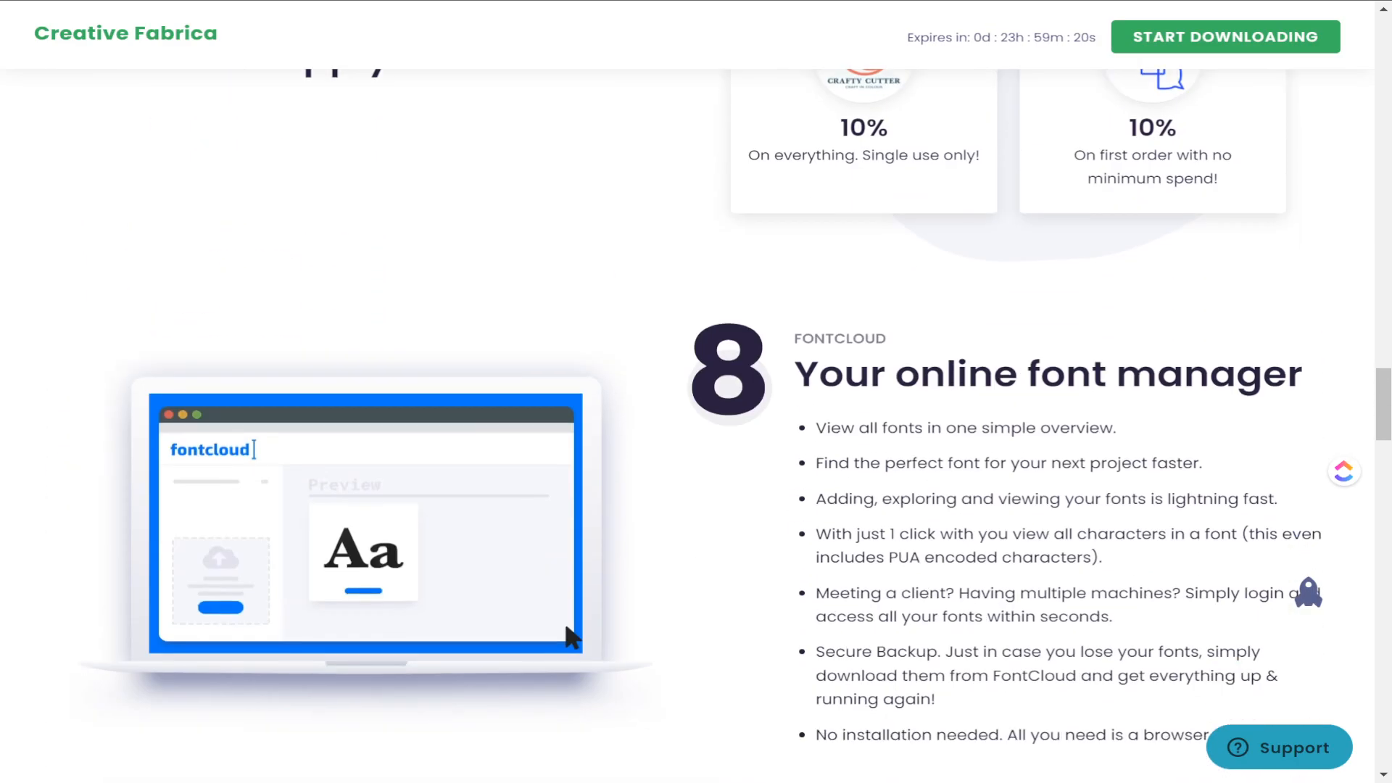
scroll(697, 406, down, 11)
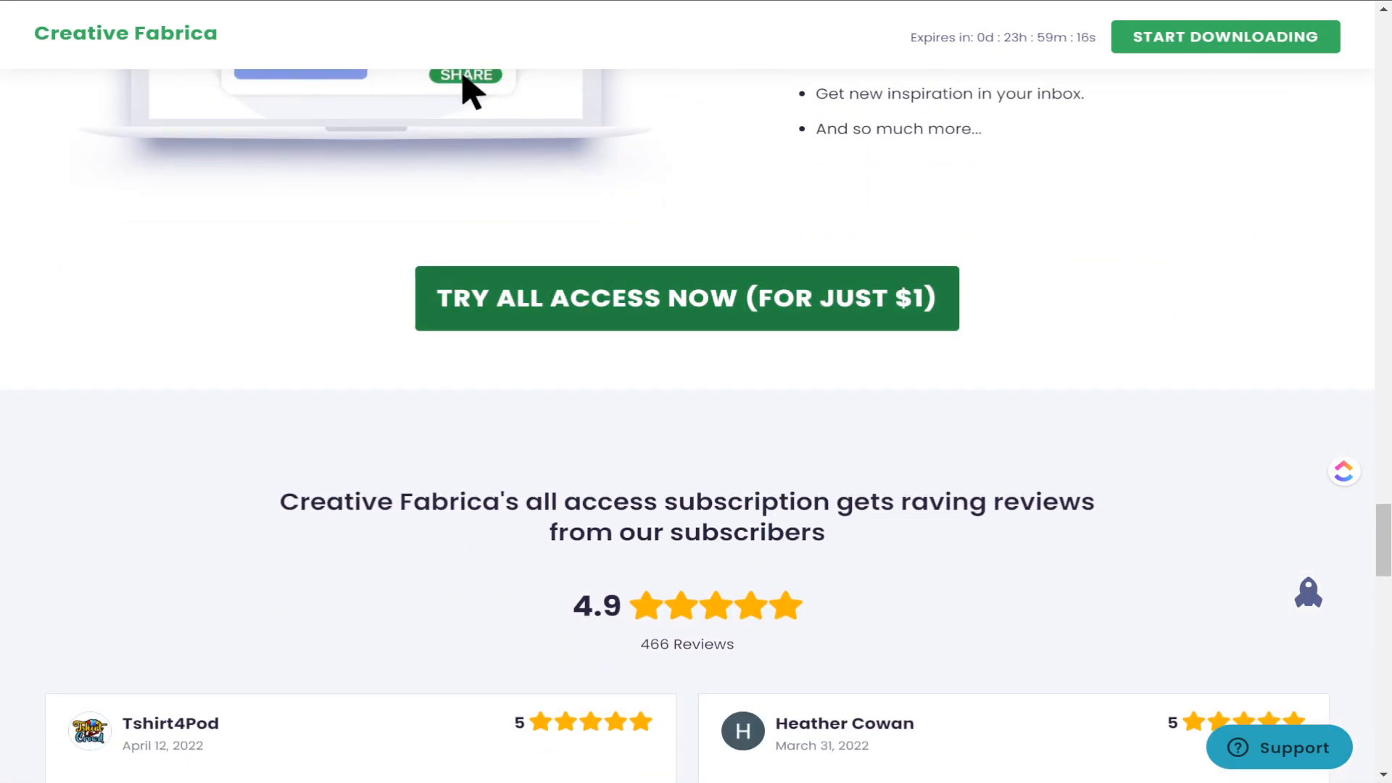
scroll(467, 87, down, 4)
scroll(697, 406, up, 20)
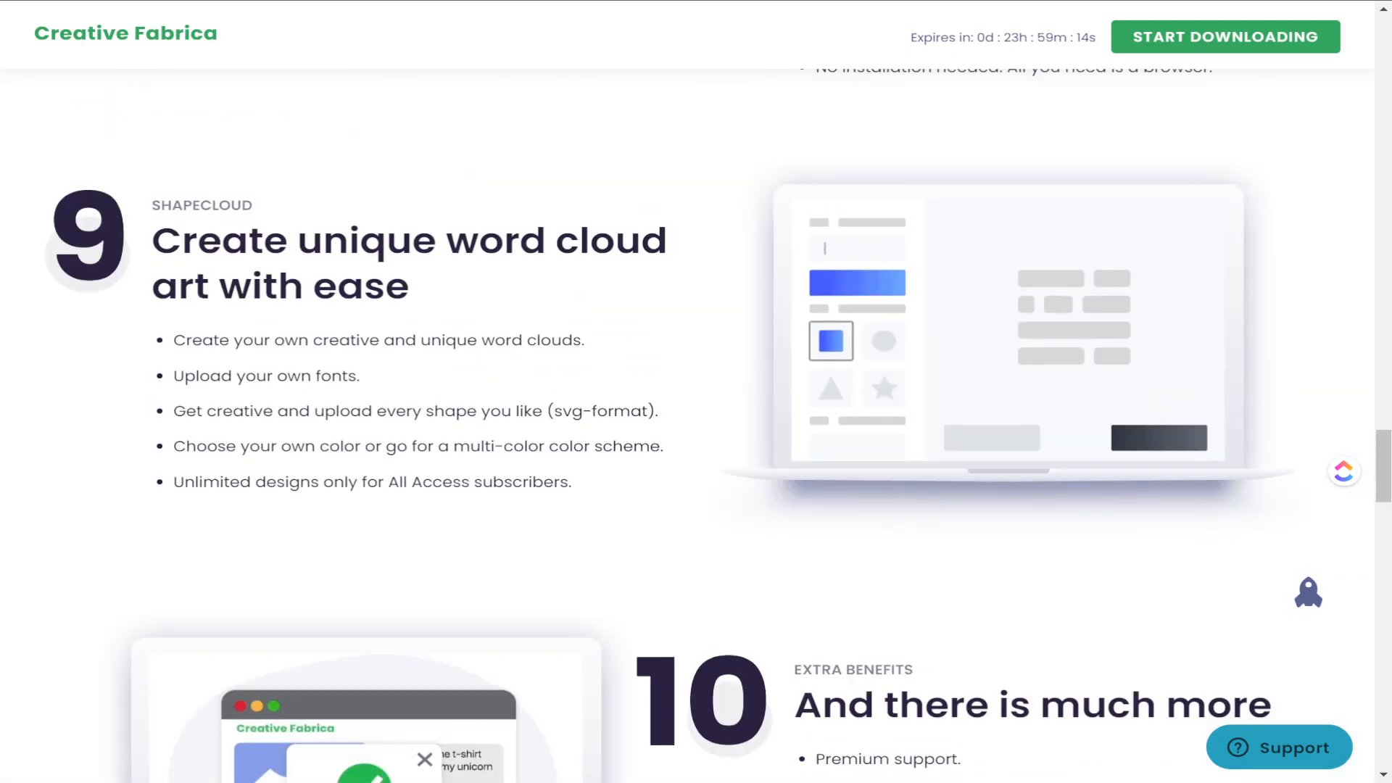
scroll(696, 406, up, 20)
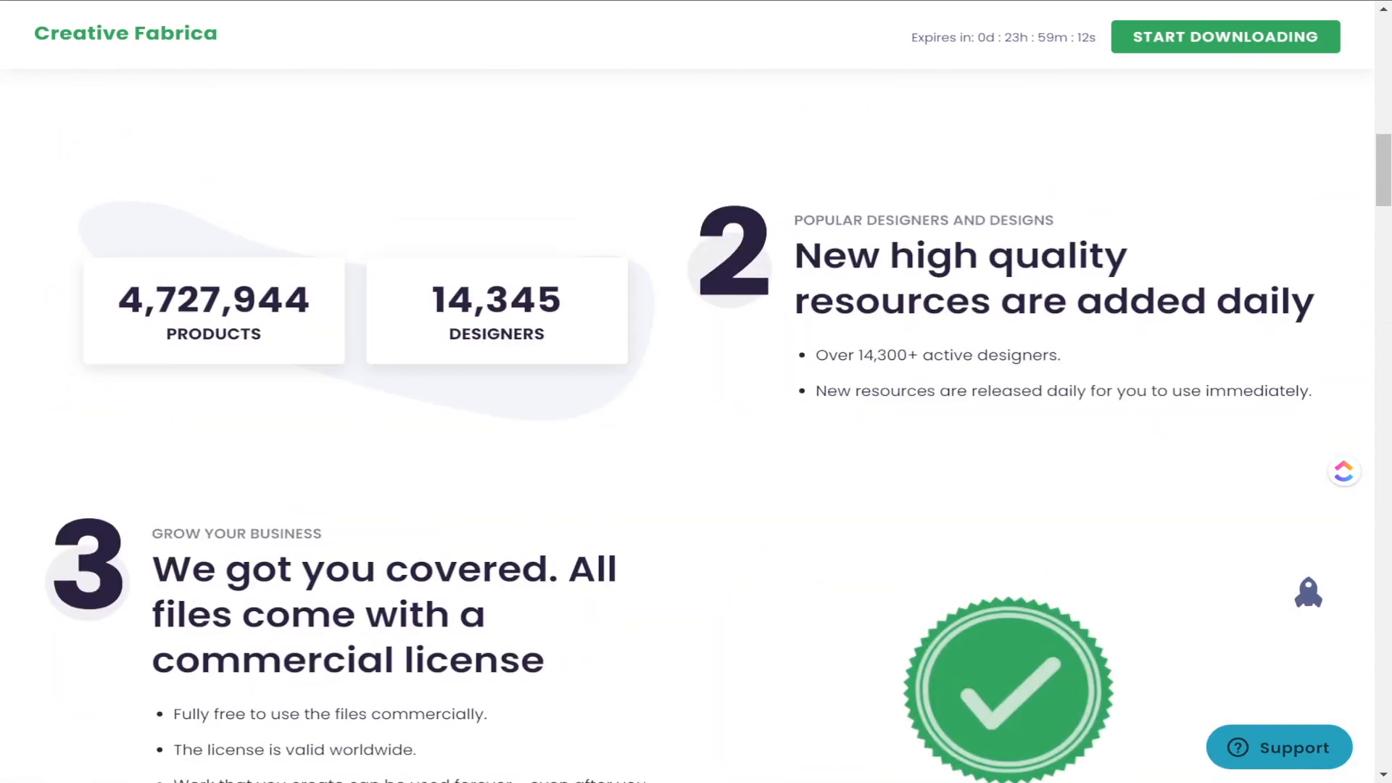
scroll(696, 406, up, 5)
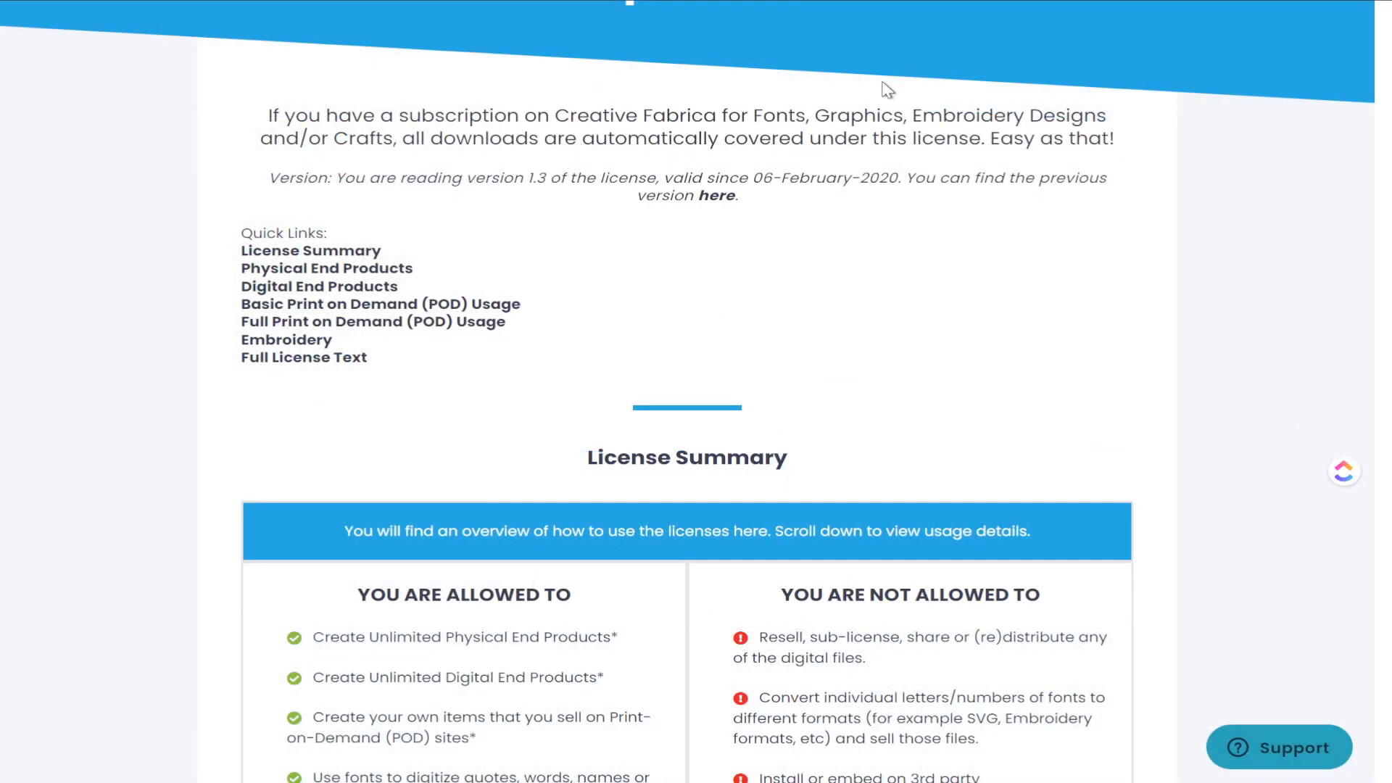
- Read the Subscription License page's introduction, License Summary and rules for Physical End Products
scroll(711, 261, up, 3)
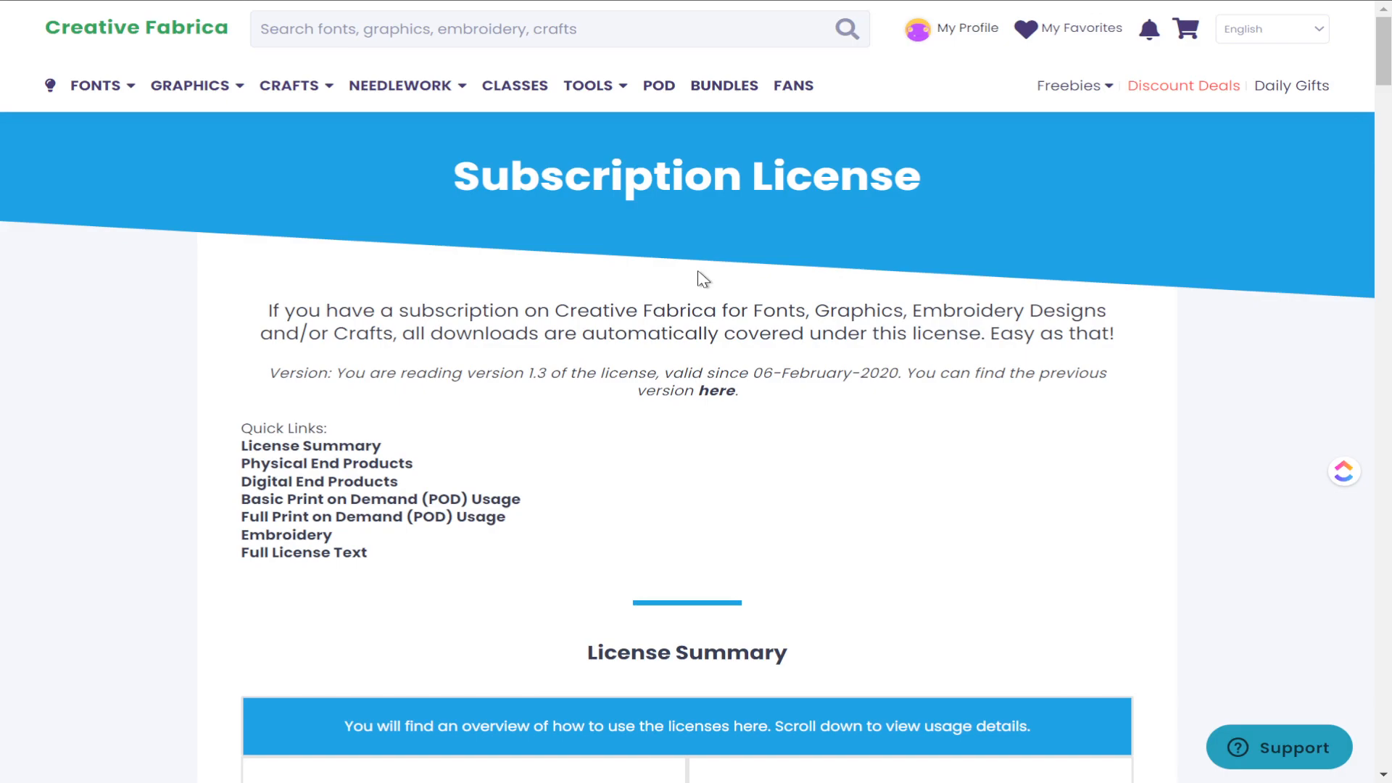
mouse_move(298, 118)
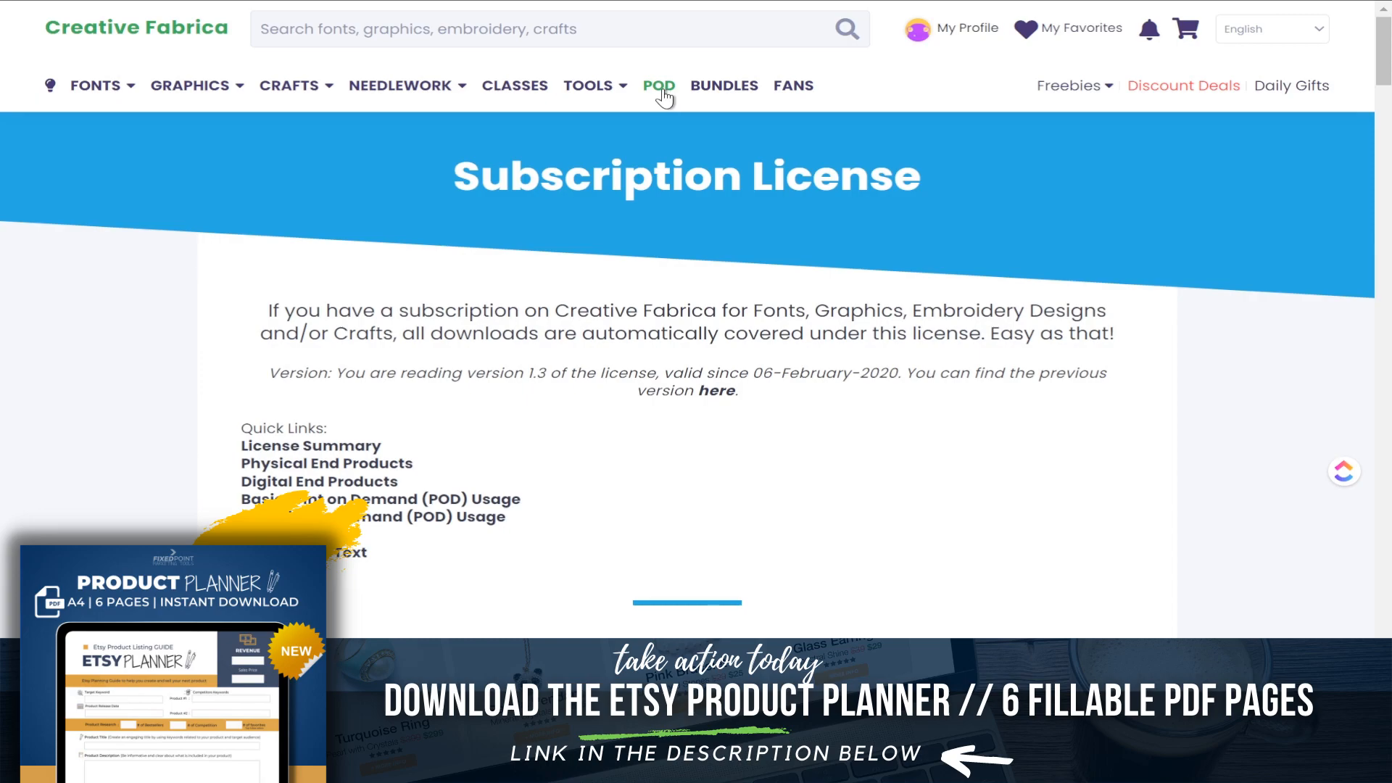
scroll(678, 349, down, 8)
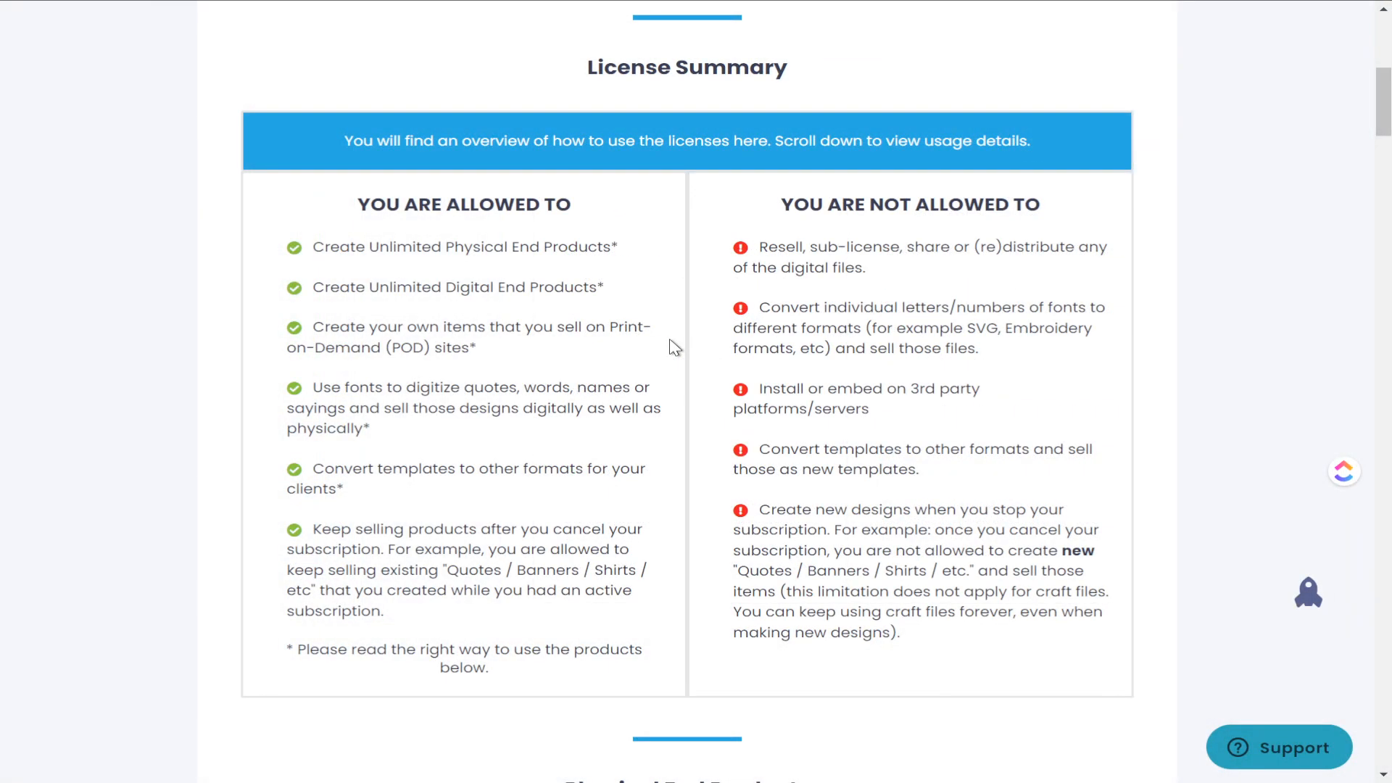
scroll(395, 504, down, 3)
scroll(396, 506, down, 3)
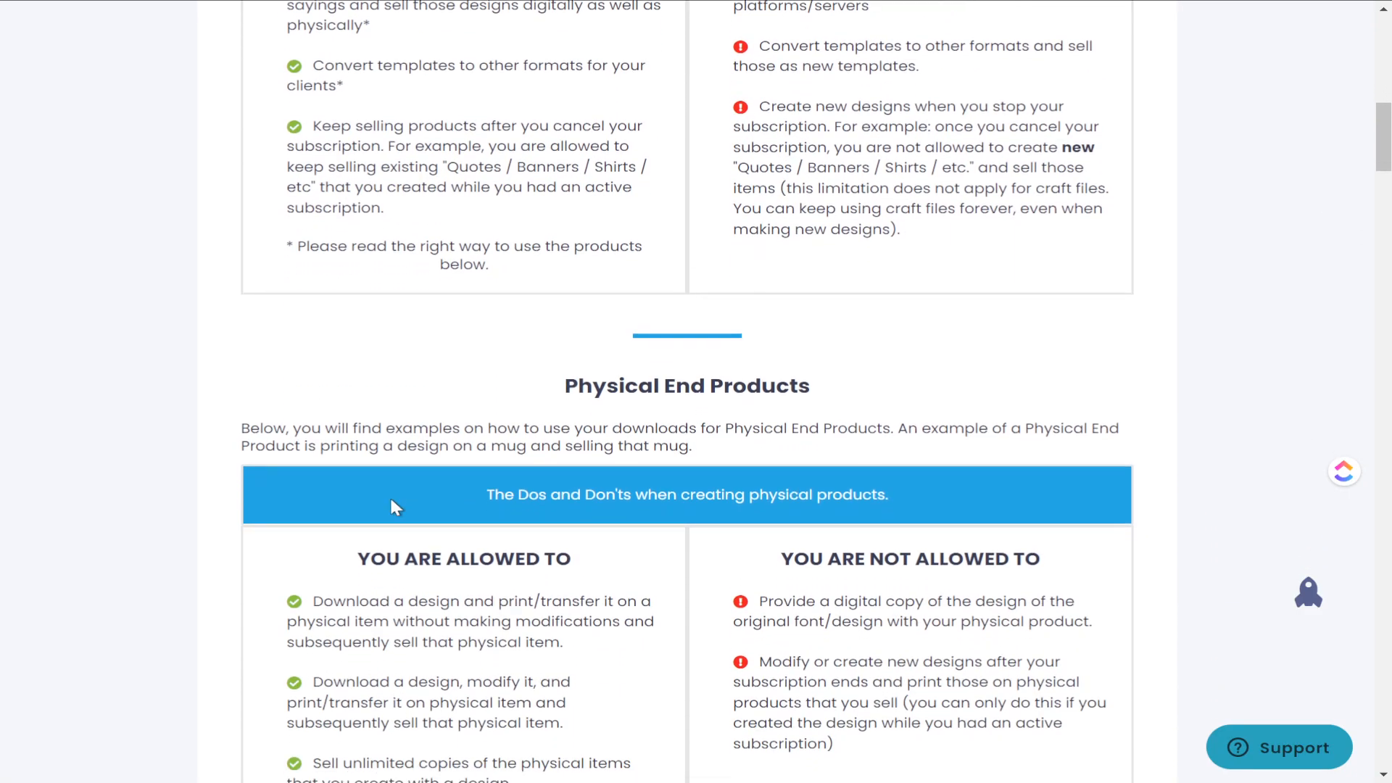
- Examine the license rules for digital end products and the floral card example of prohibited and allowed usage
scroll(393, 500, down, 15)
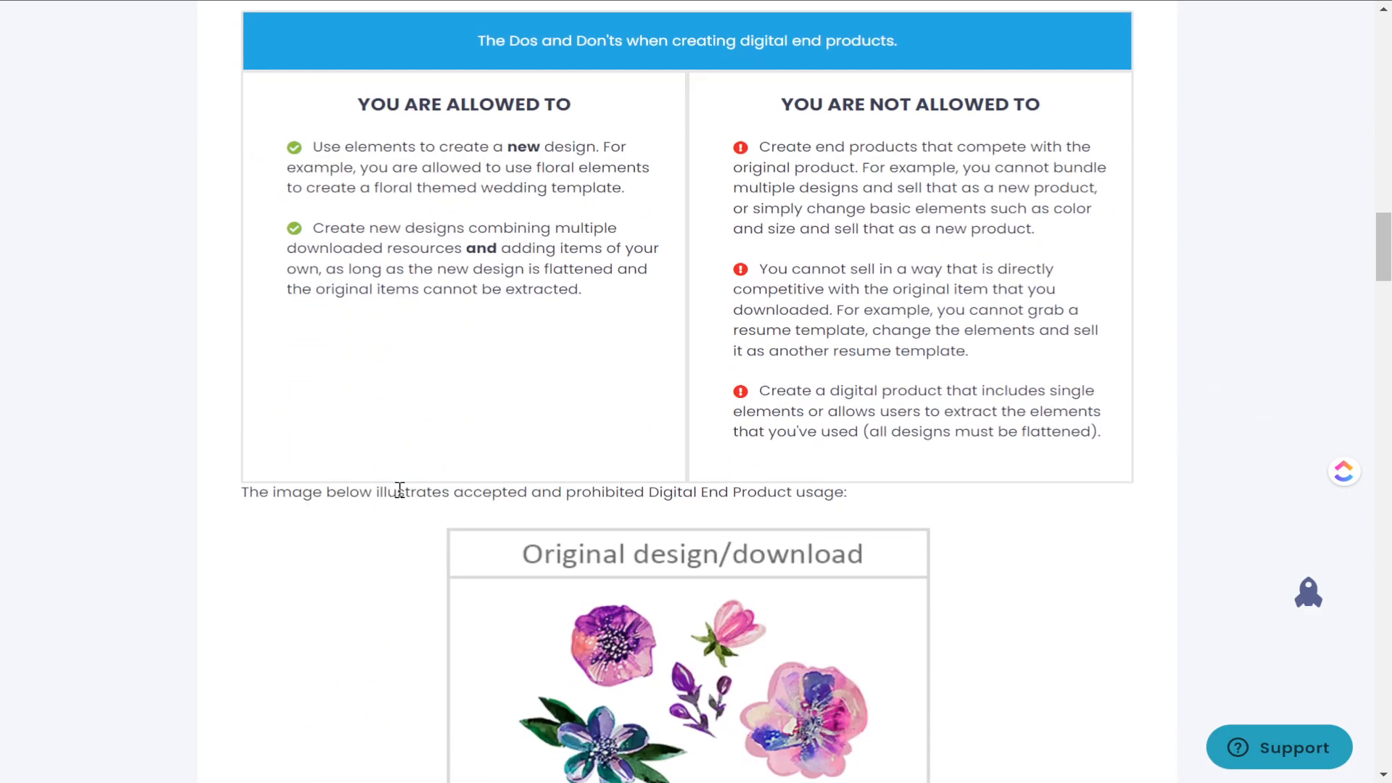
scroll(399, 491, down, 5)
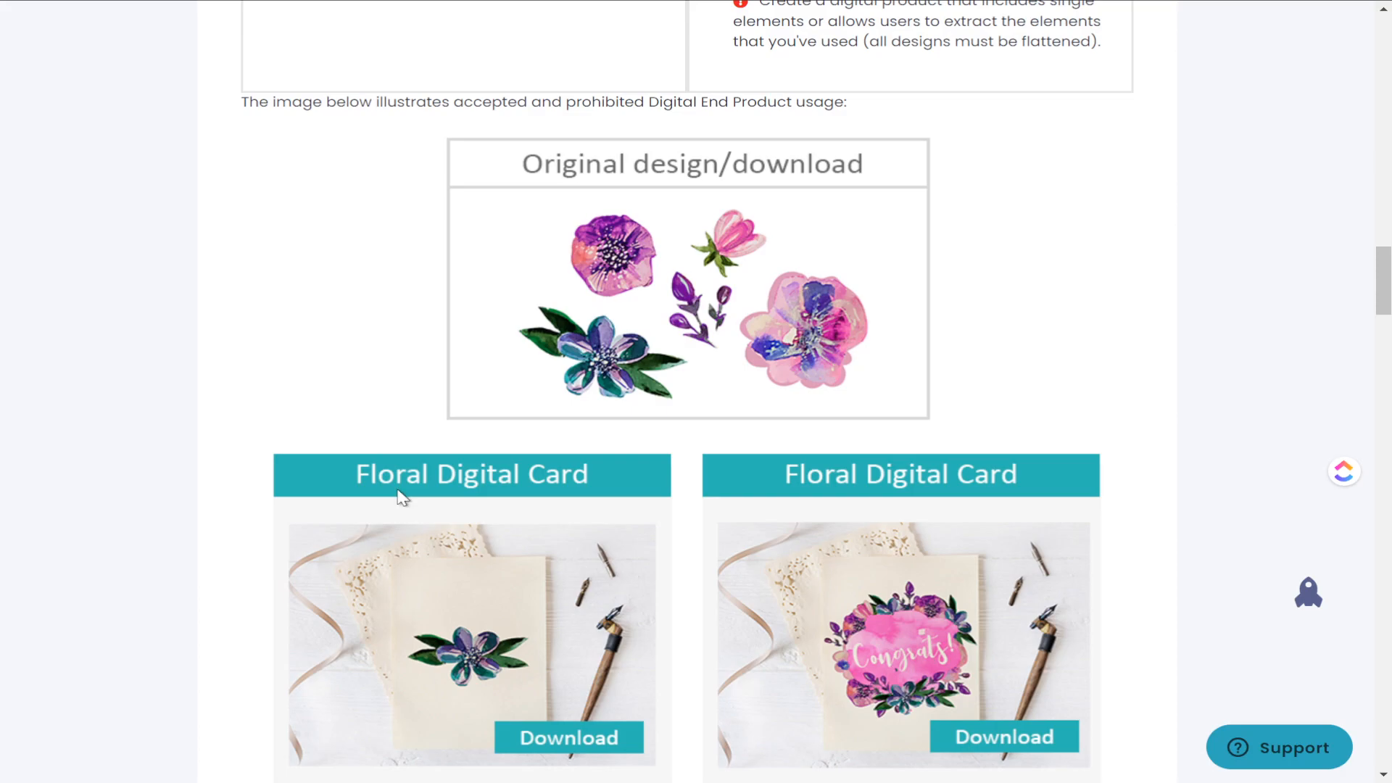
scroll(401, 497, down, 1)
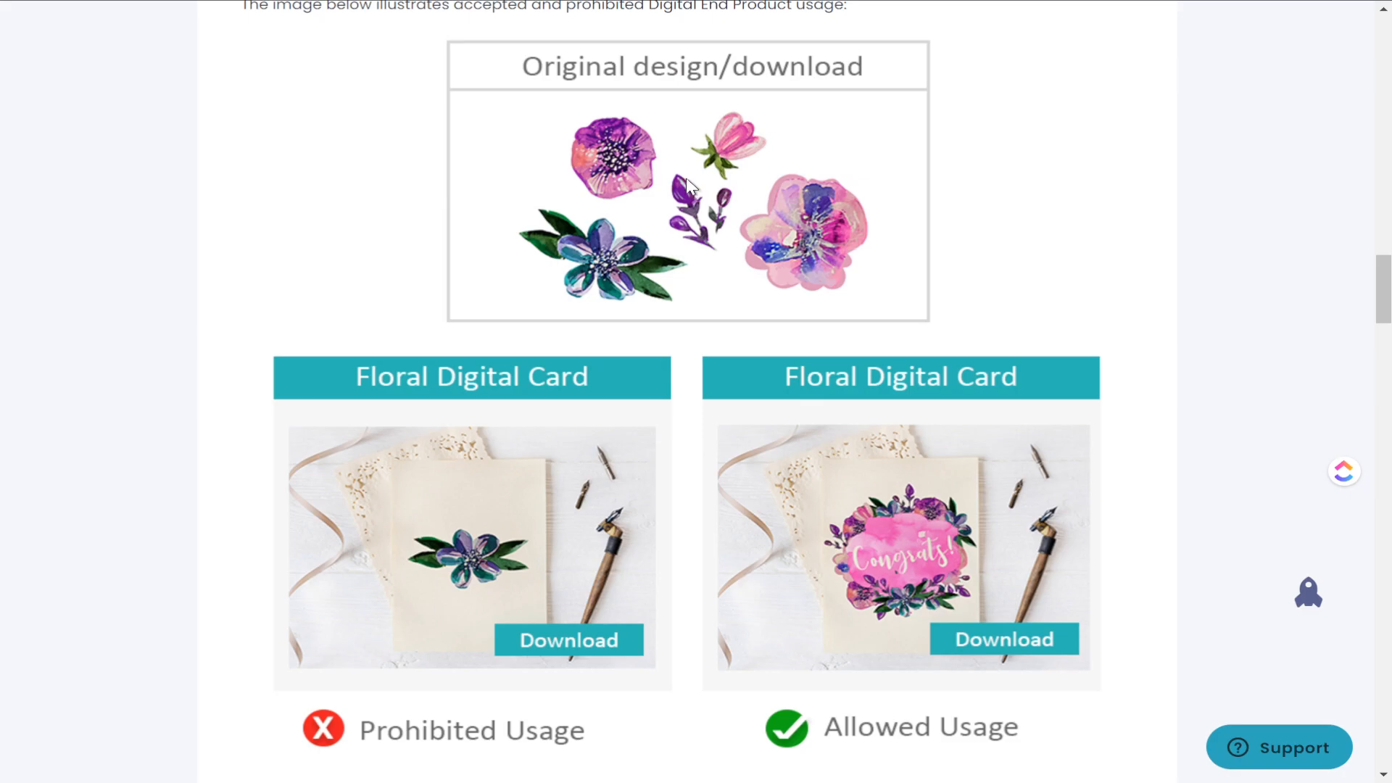
scroll(683, 217, down, 2)
scroll(643, 249, up, 2)
scroll(921, 513, down, 1)
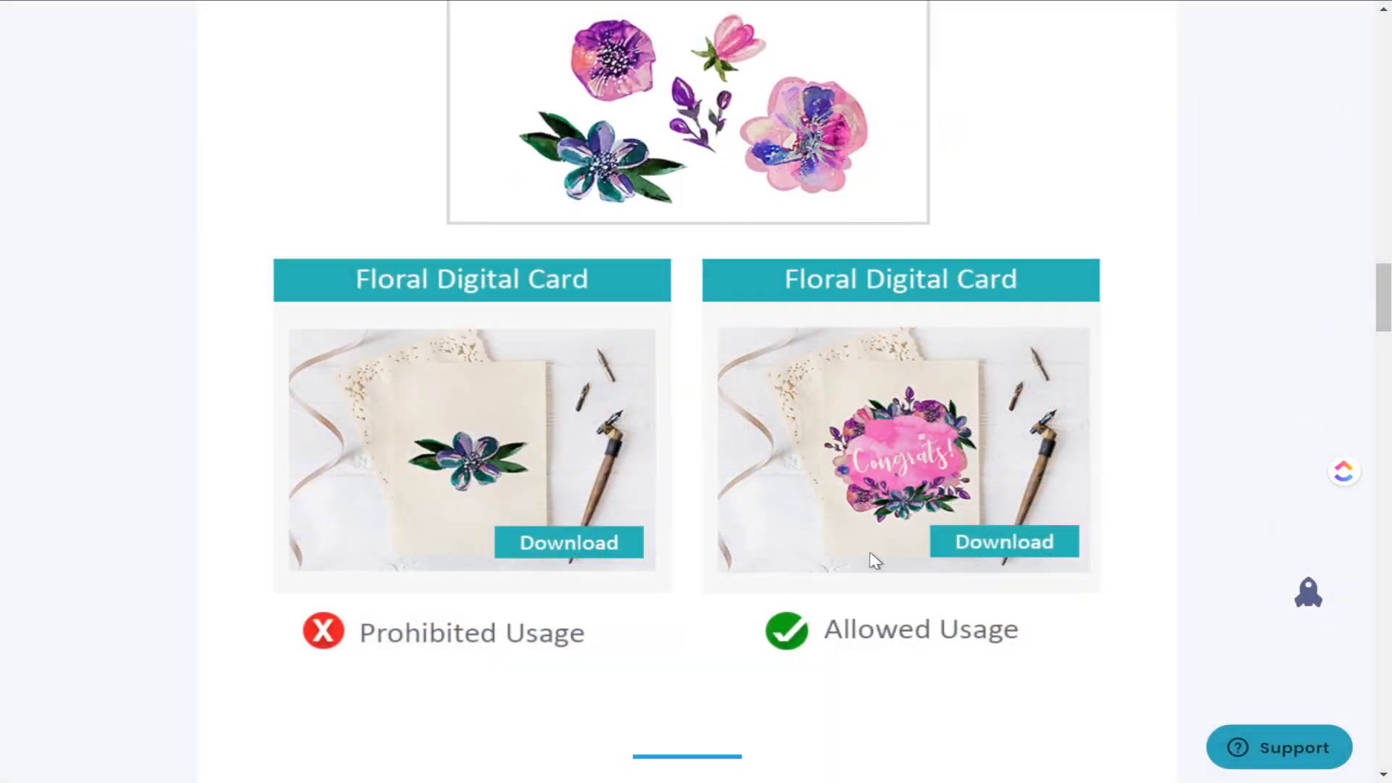
- Examine the license's Basic POD mug example and the dos and don'ts for Full Print on Demand usage
scroll(841, 544, down, 8)
scroll(837, 540, down, 8)
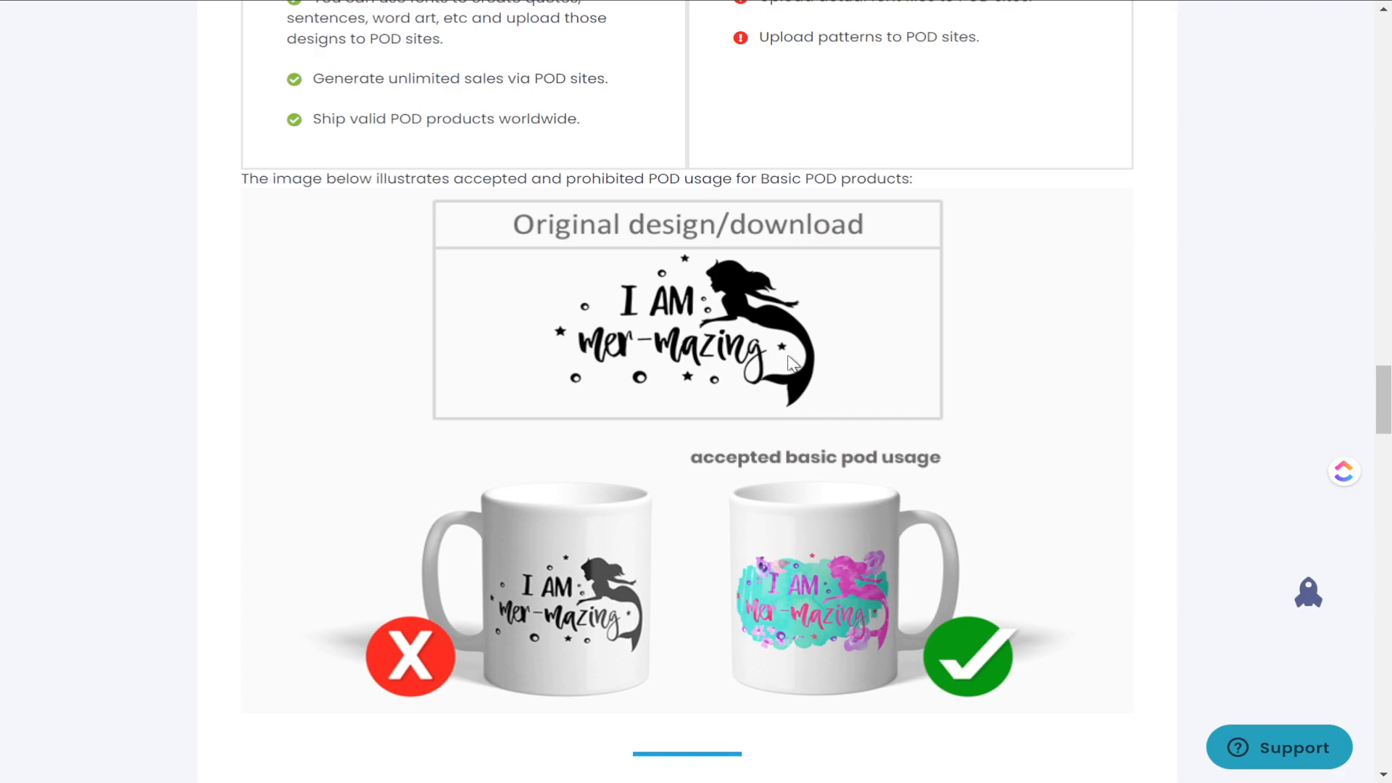
scroll(839, 482, down, 1)
scroll(838, 480, down, 2)
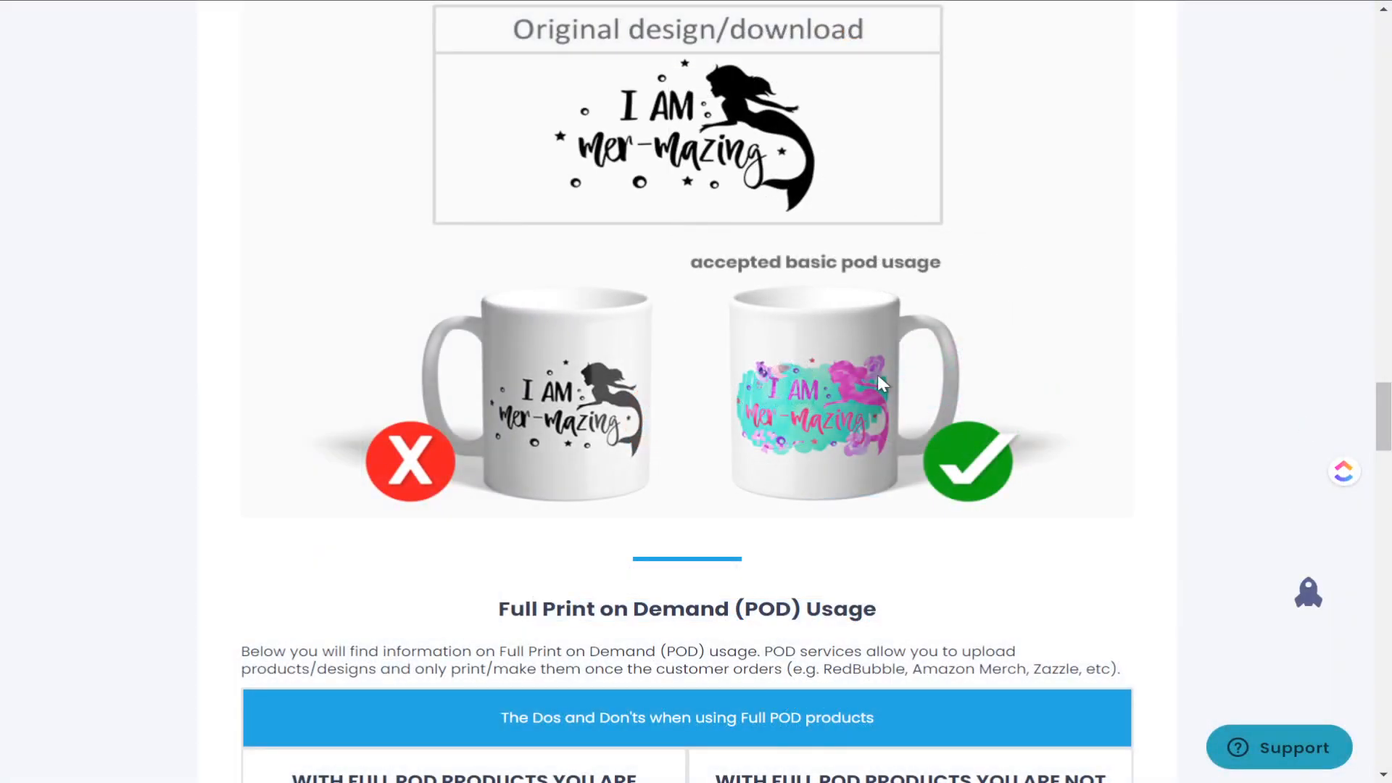
scroll(865, 380, down, 3)
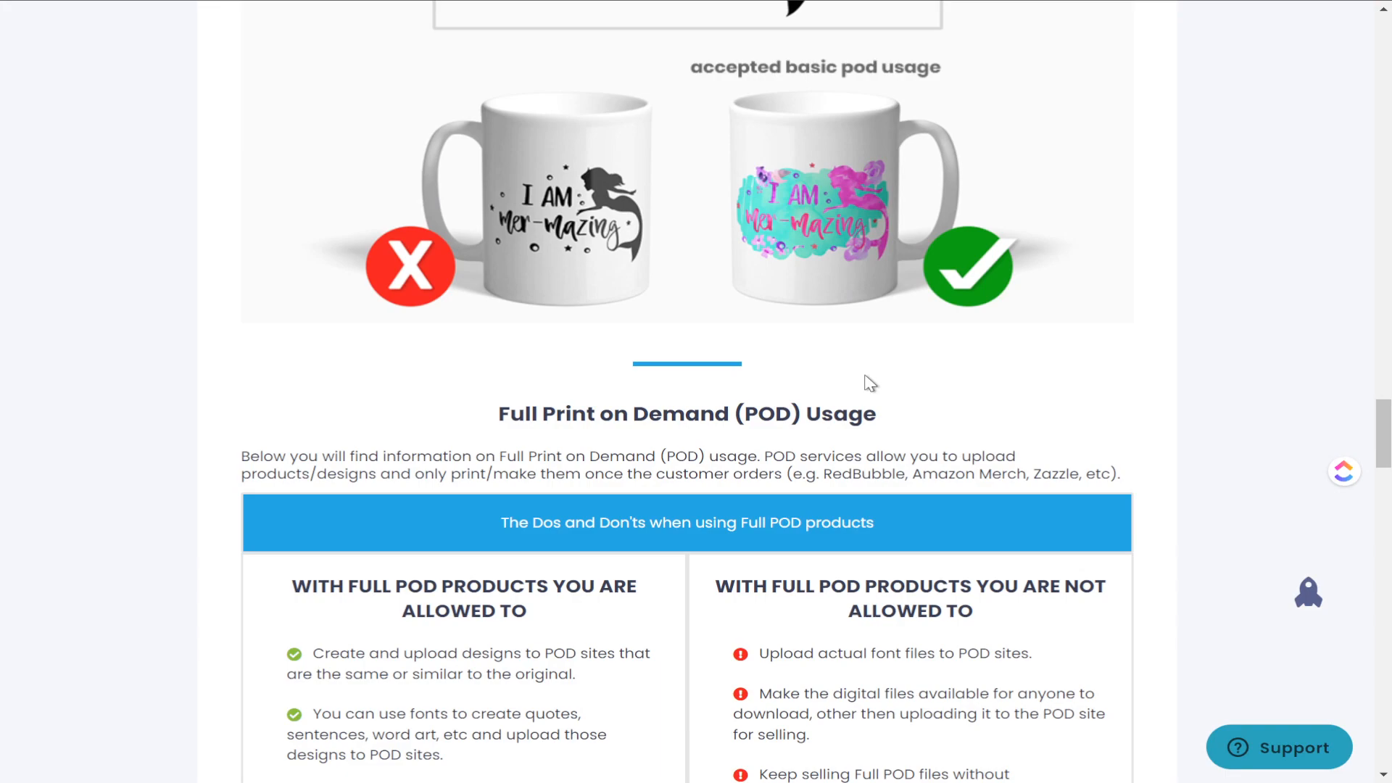
scroll(871, 382, down, 10)
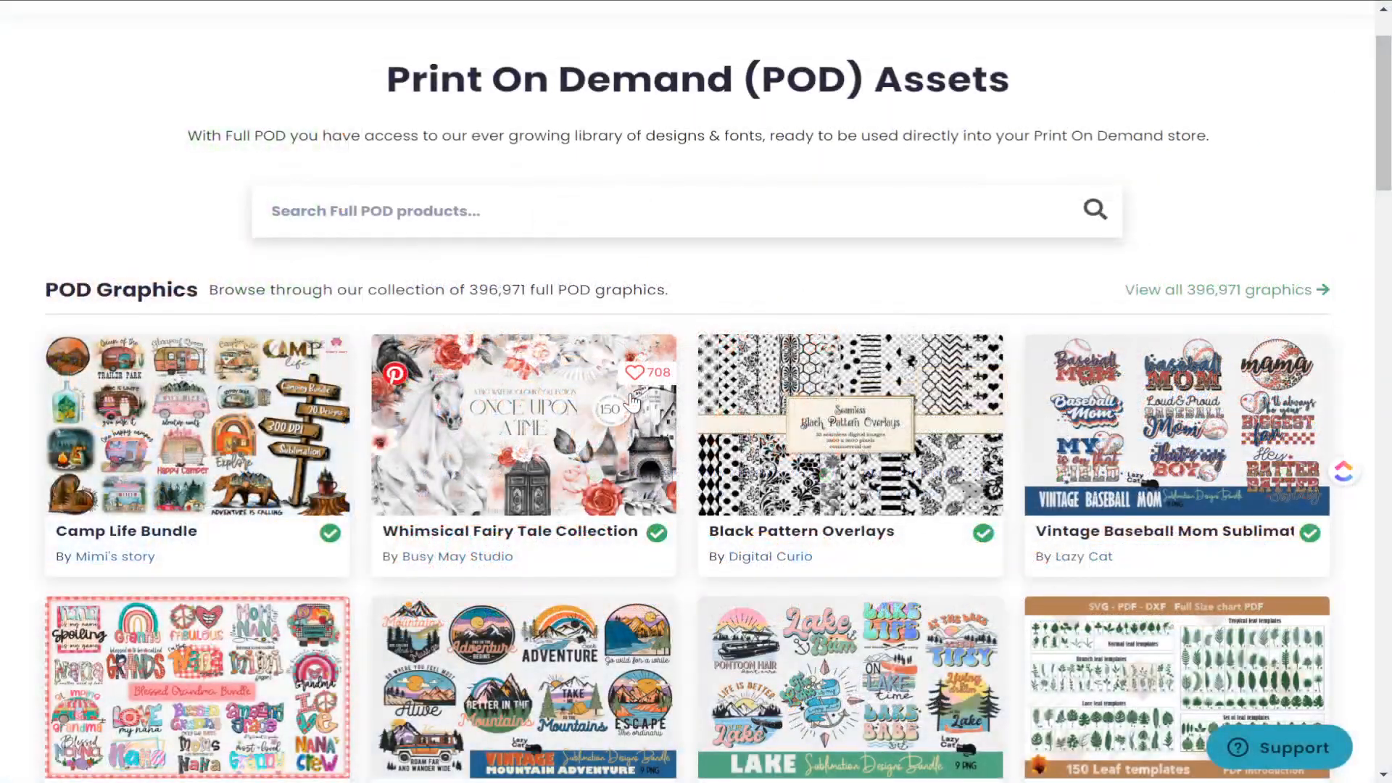
- Browse the POD graphics and fonts collections on the Print On Demand Assets page
scroll(724, 442, down, 8)
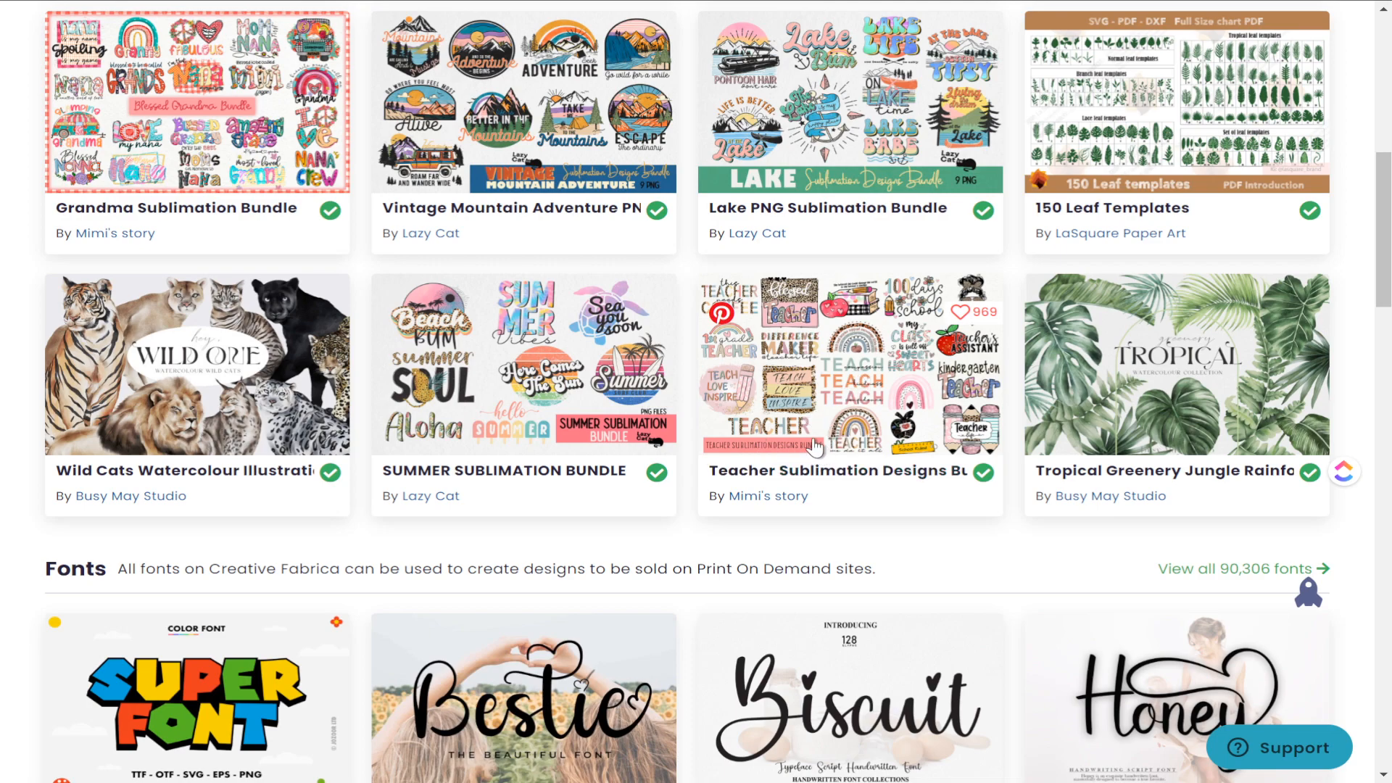
scroll(822, 414, down, 3)
scroll(821, 413, down, 7)
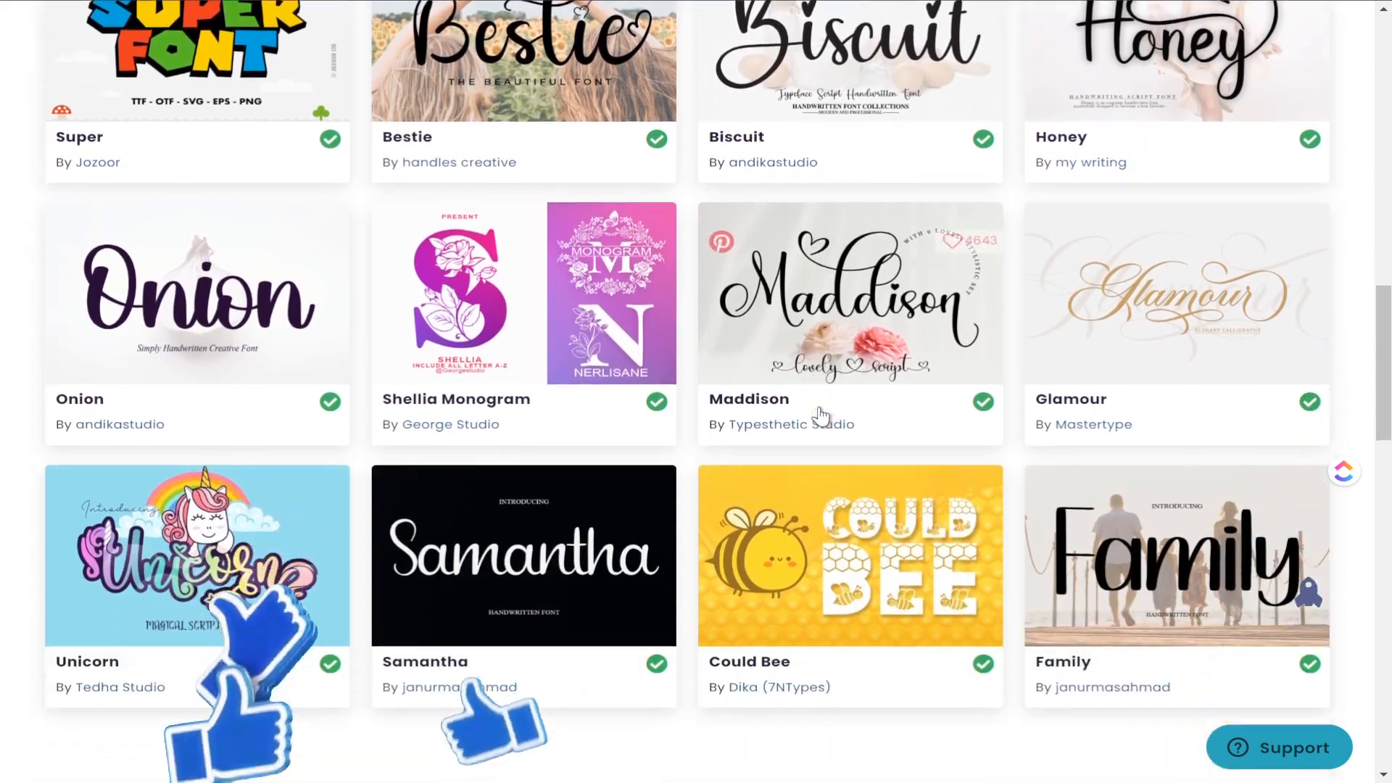
scroll(822, 415, up, 5)
scroll(822, 417, up, 8)
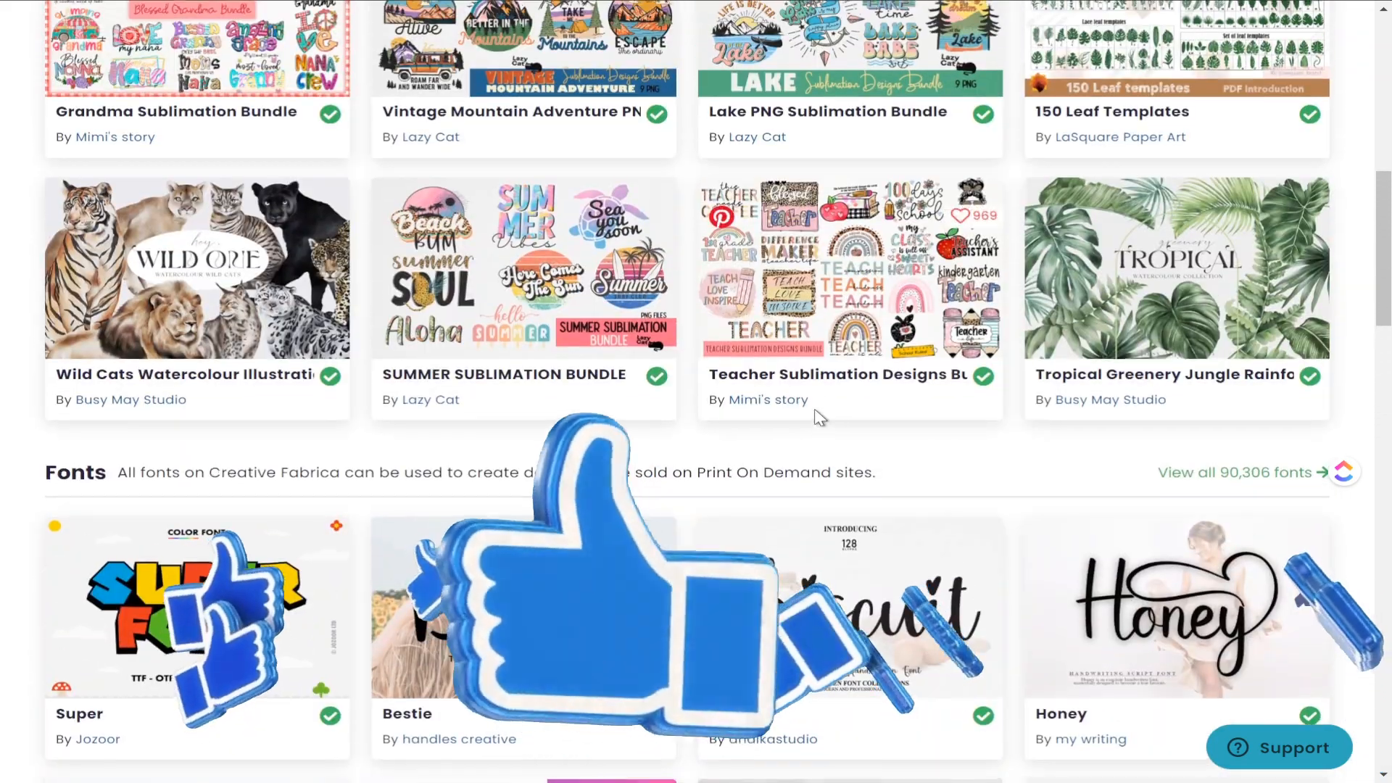
scroll(826, 433, up, 5)
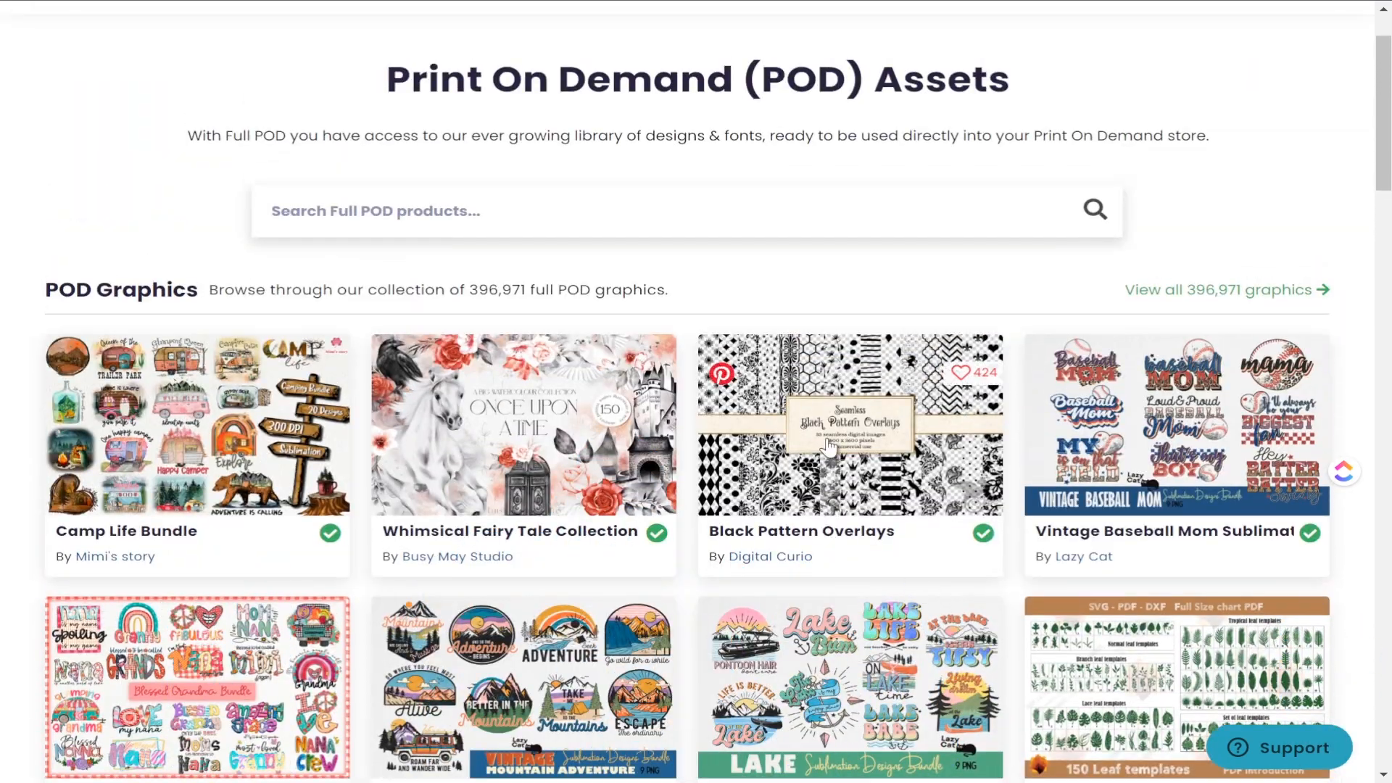
scroll(831, 469, down, 2)
scroll(831, 468, down, 5)
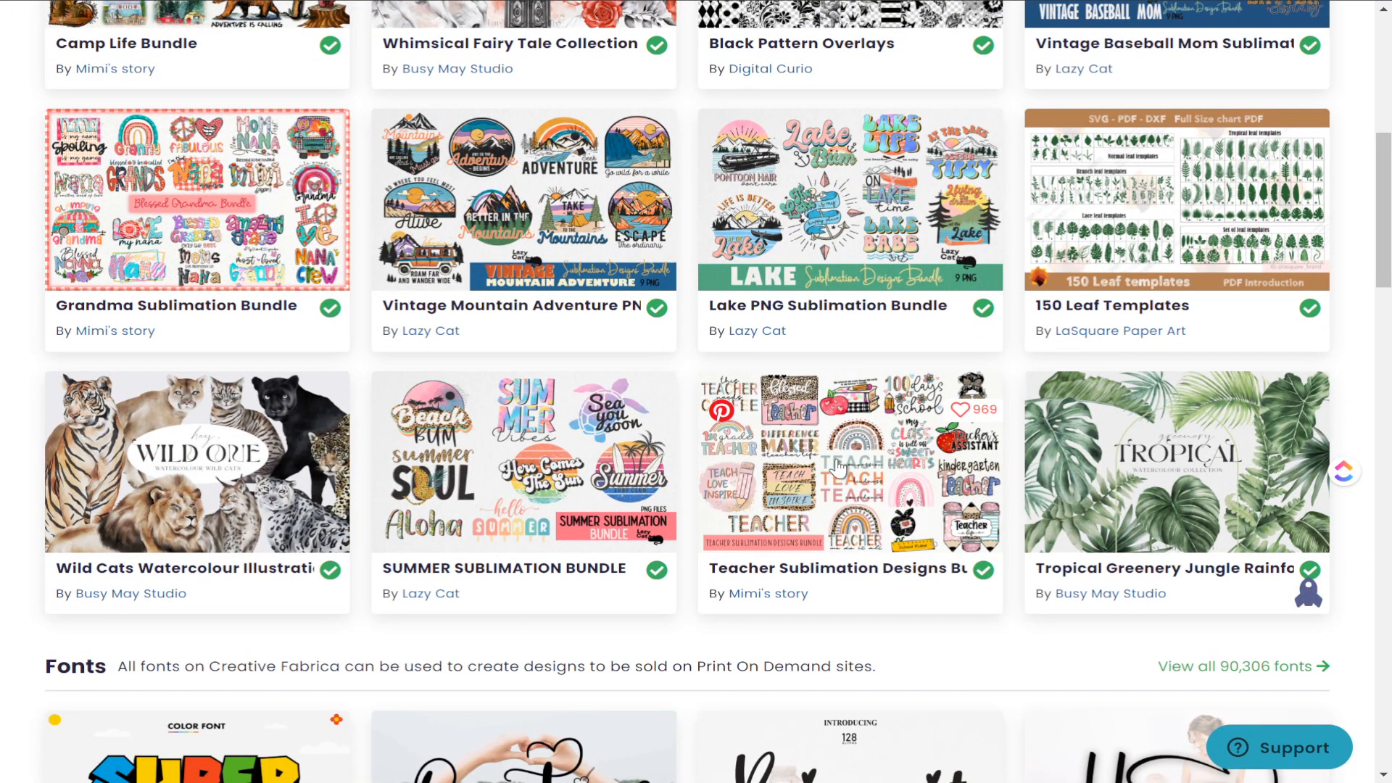
scroll(840, 468, up, 8)
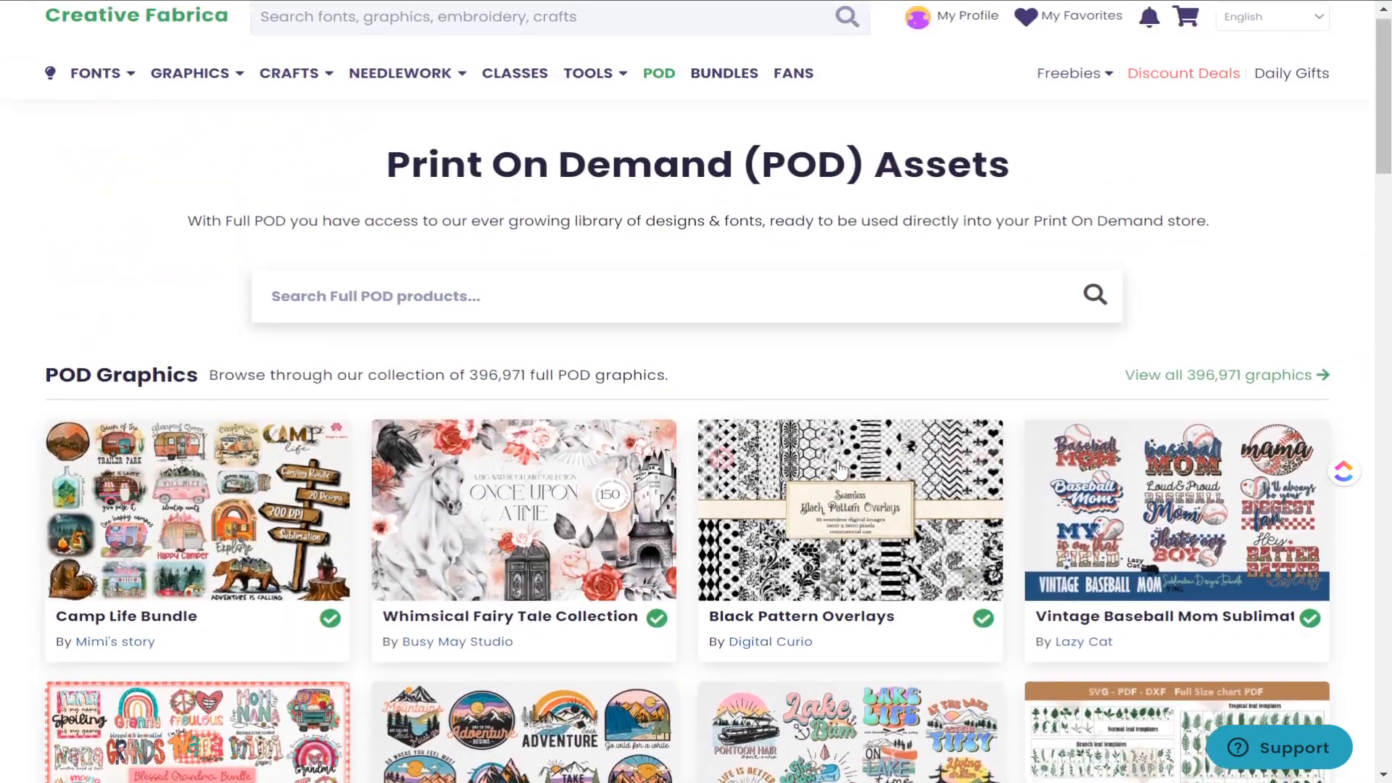
scroll(832, 622, down, 8)
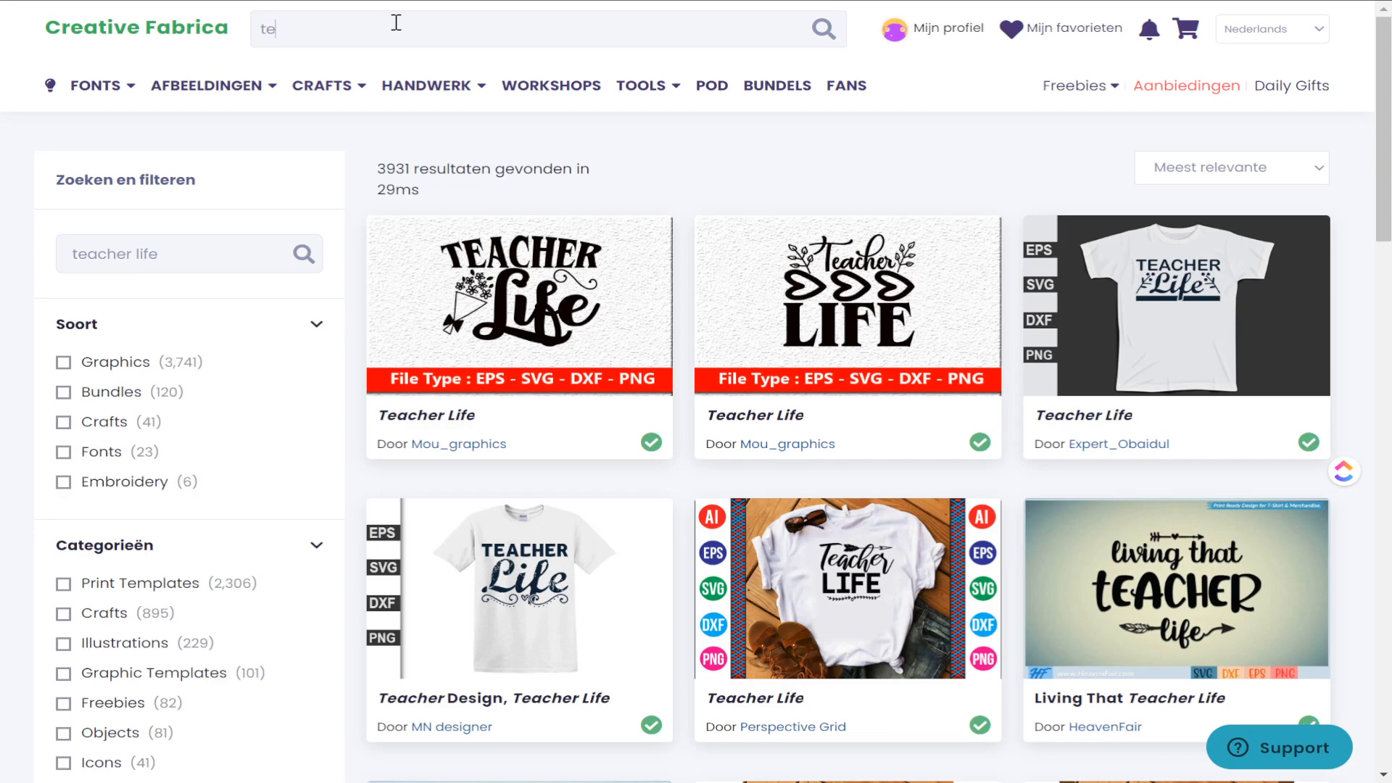
- Search the site for "teacher life" and look through the matching designs
text(acher life)
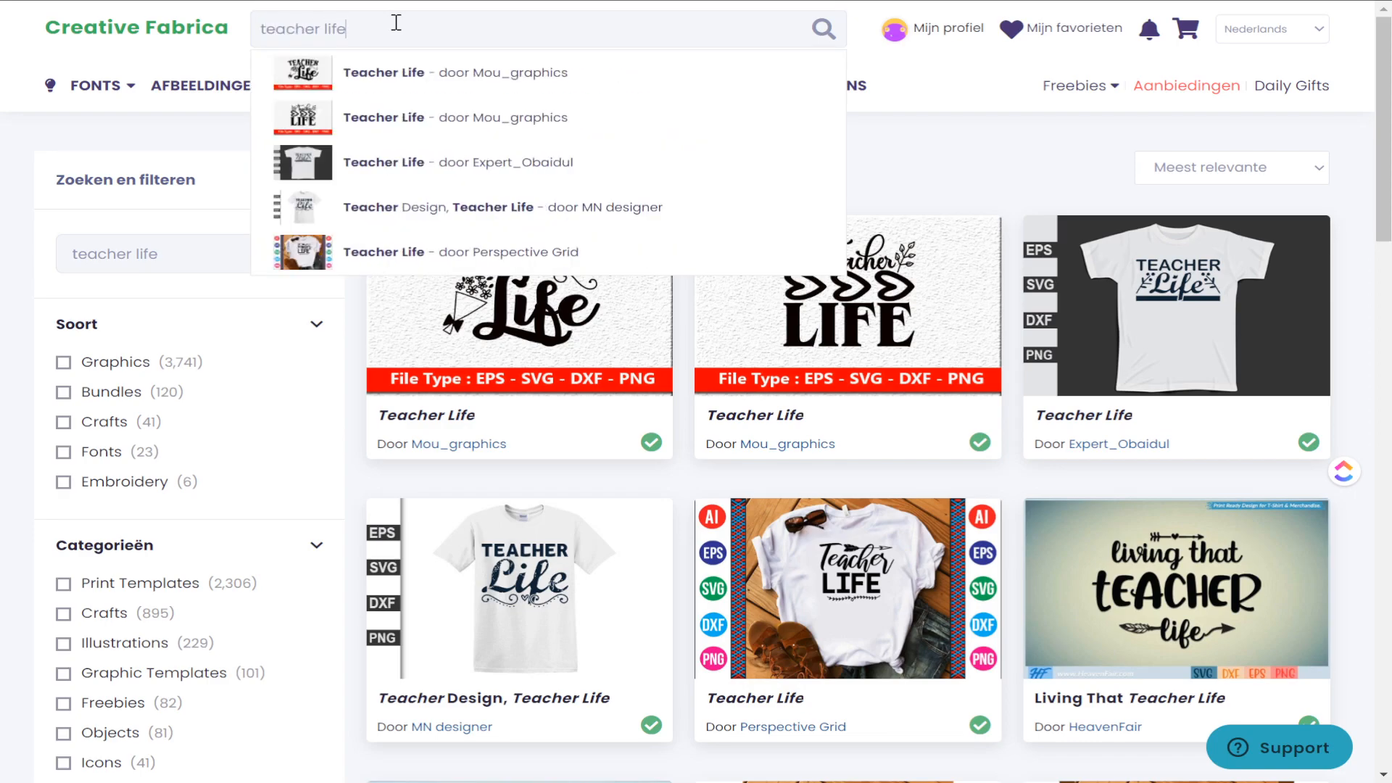
key(Return)
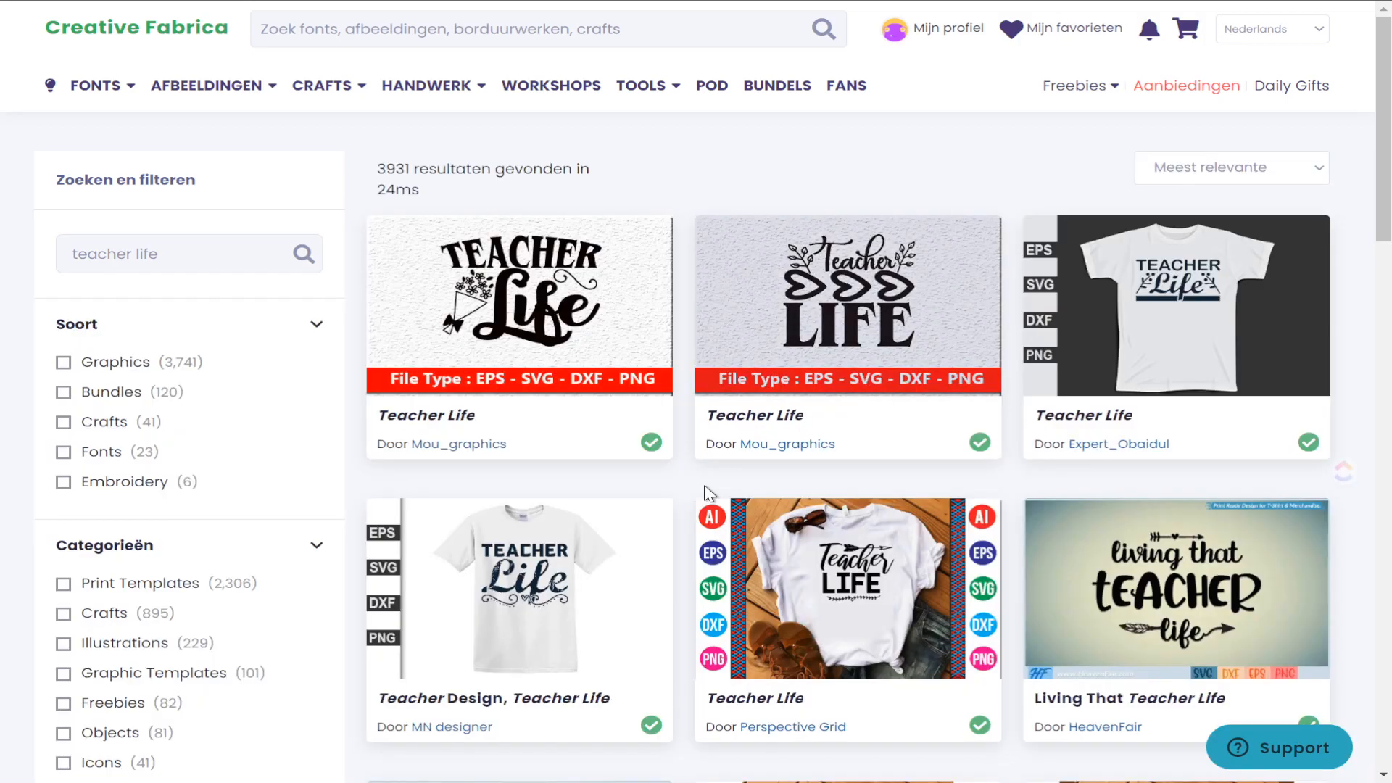
scroll(786, 522, down, 5)
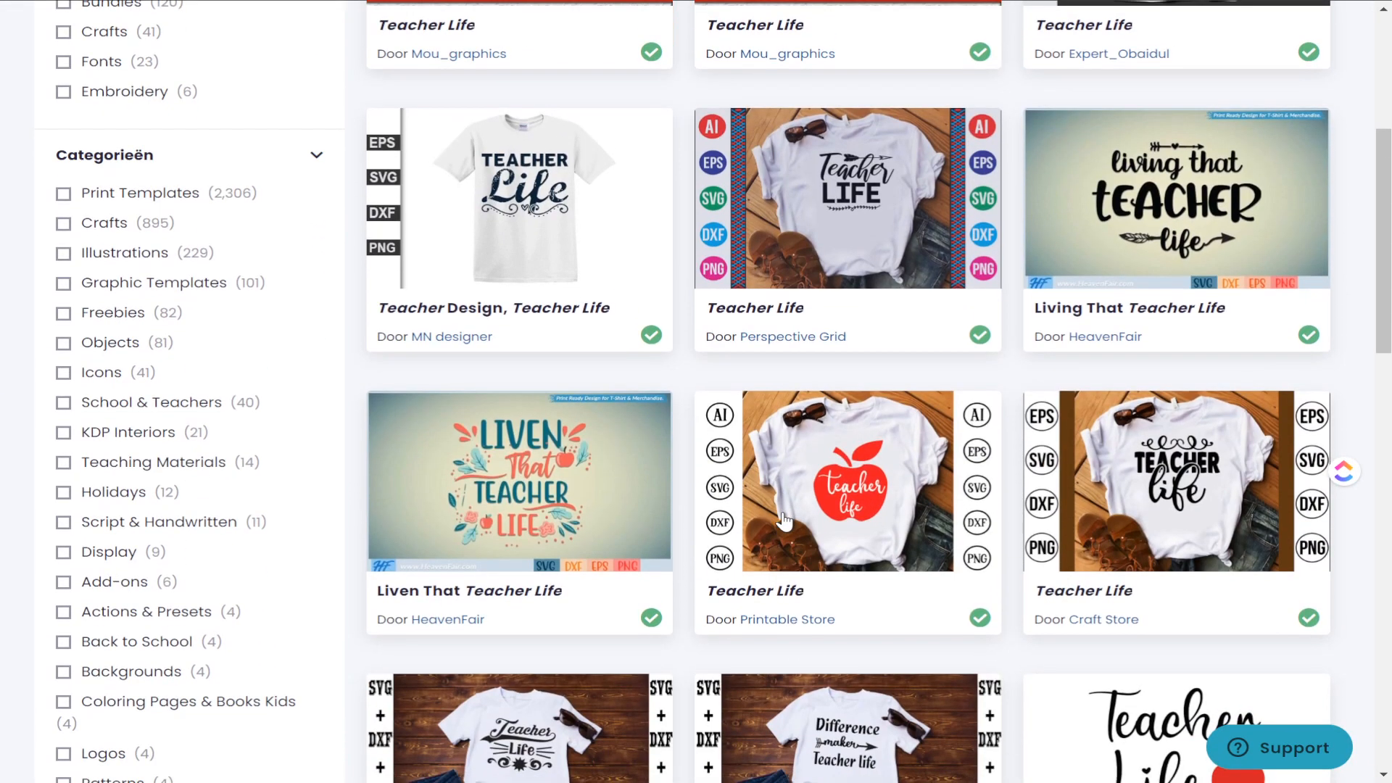
- Open the "Teacher Life" shirt graphic by Craft Store from the search results and download it
scroll(832, 506, down, 1)
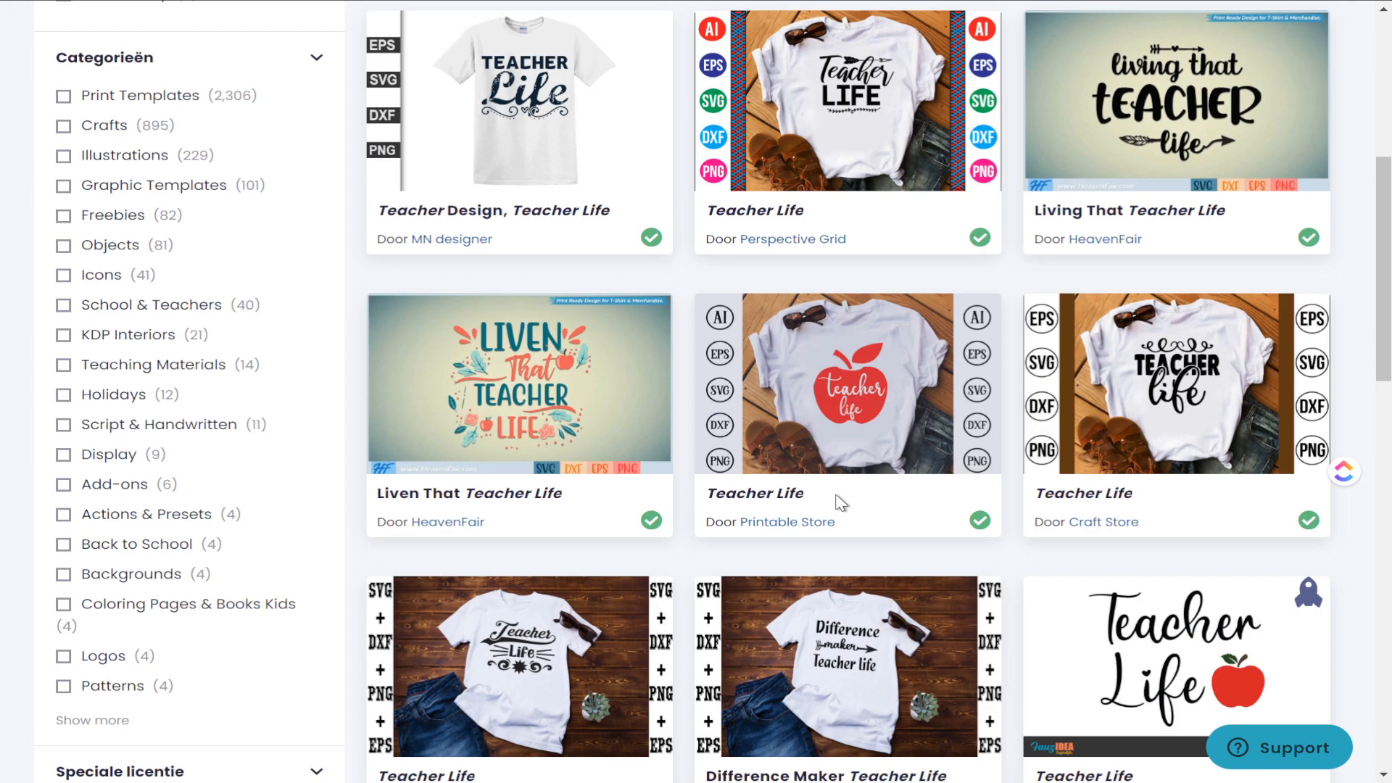
click(1179, 380)
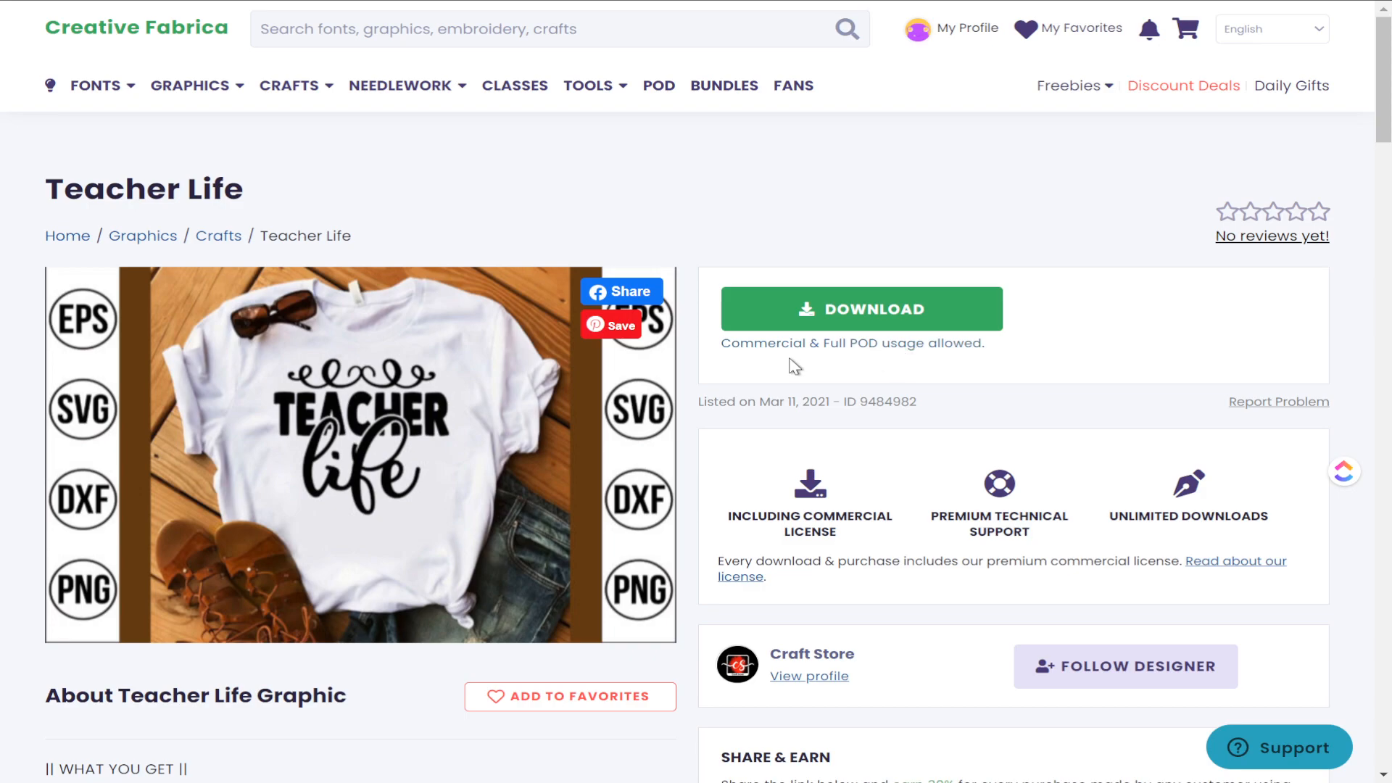
click(854, 321)
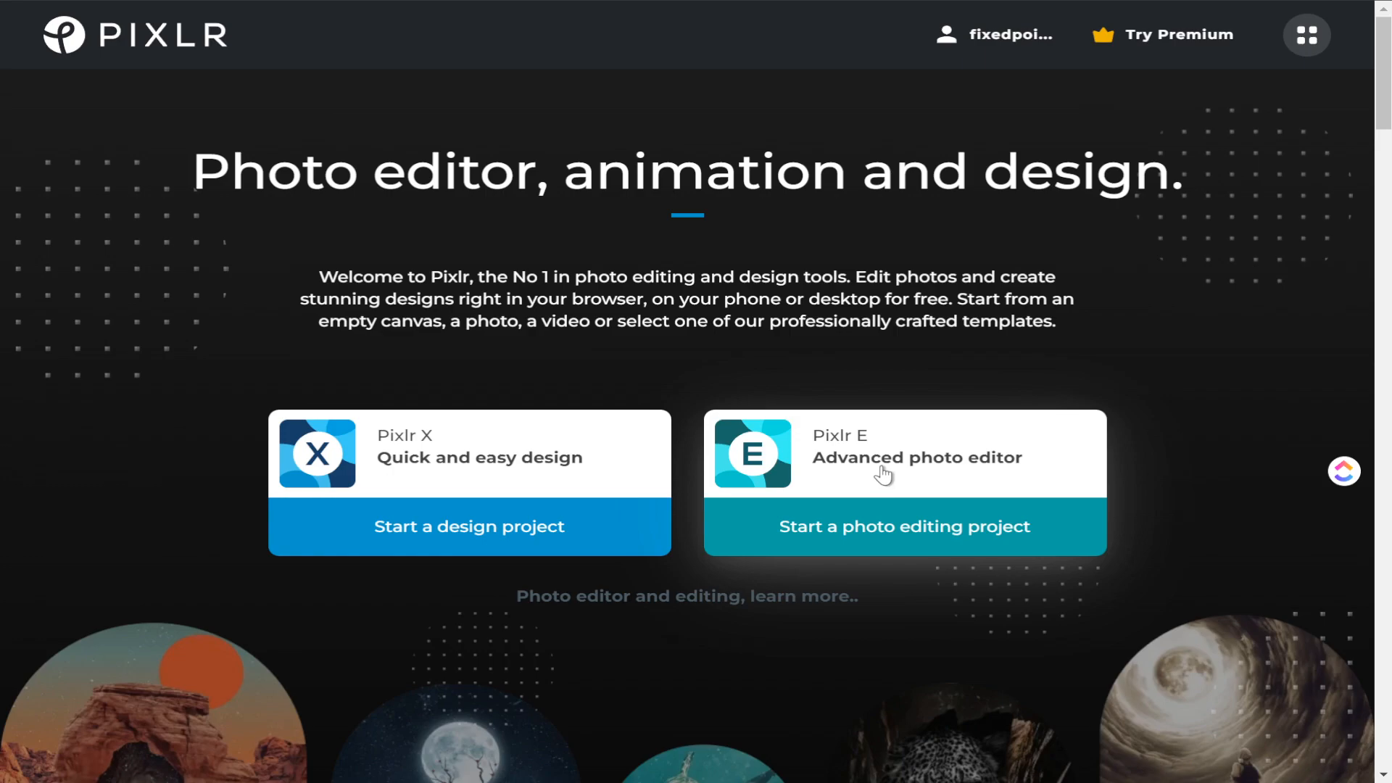
- Start a photo editing project in Pixlr E and erase the left loops of the swirl above TEACHER with a 60 px eraser
click(834, 516)
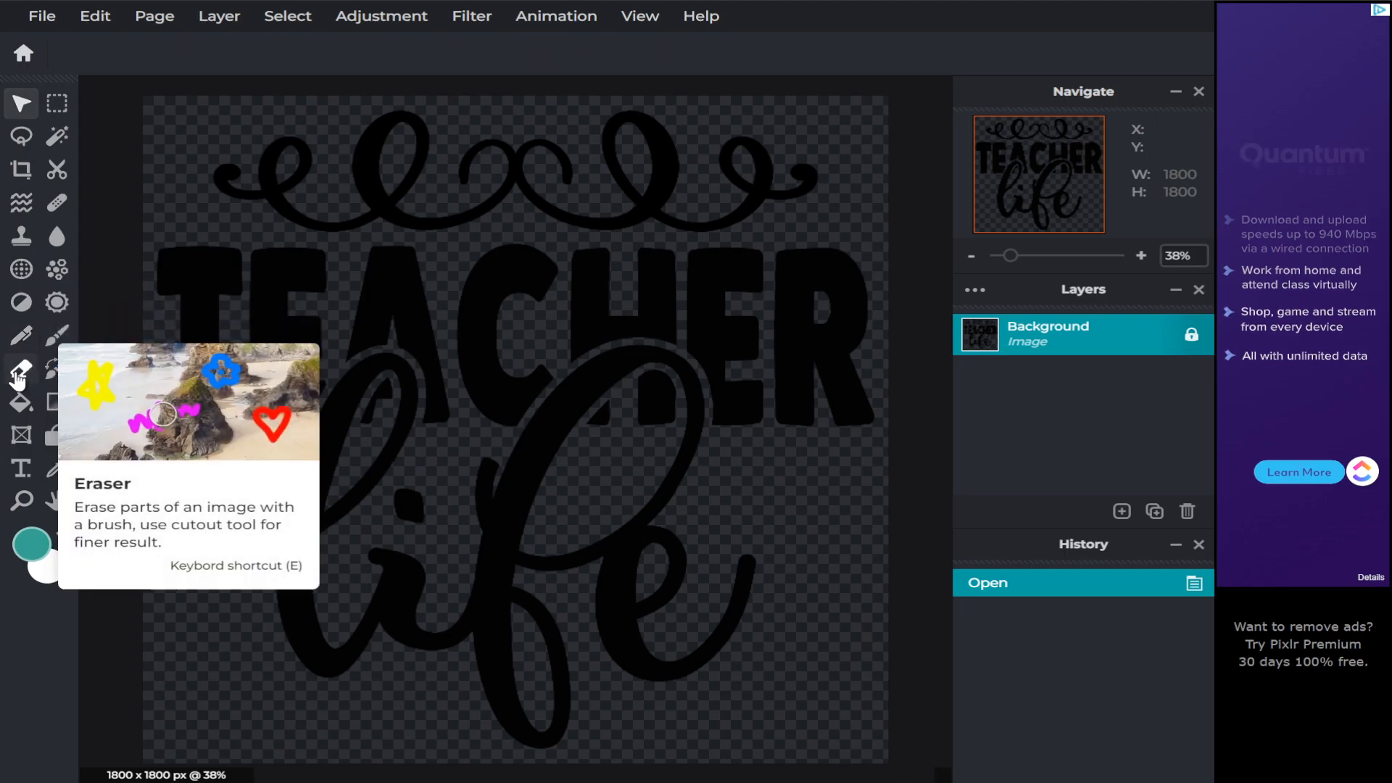
click(20, 371)
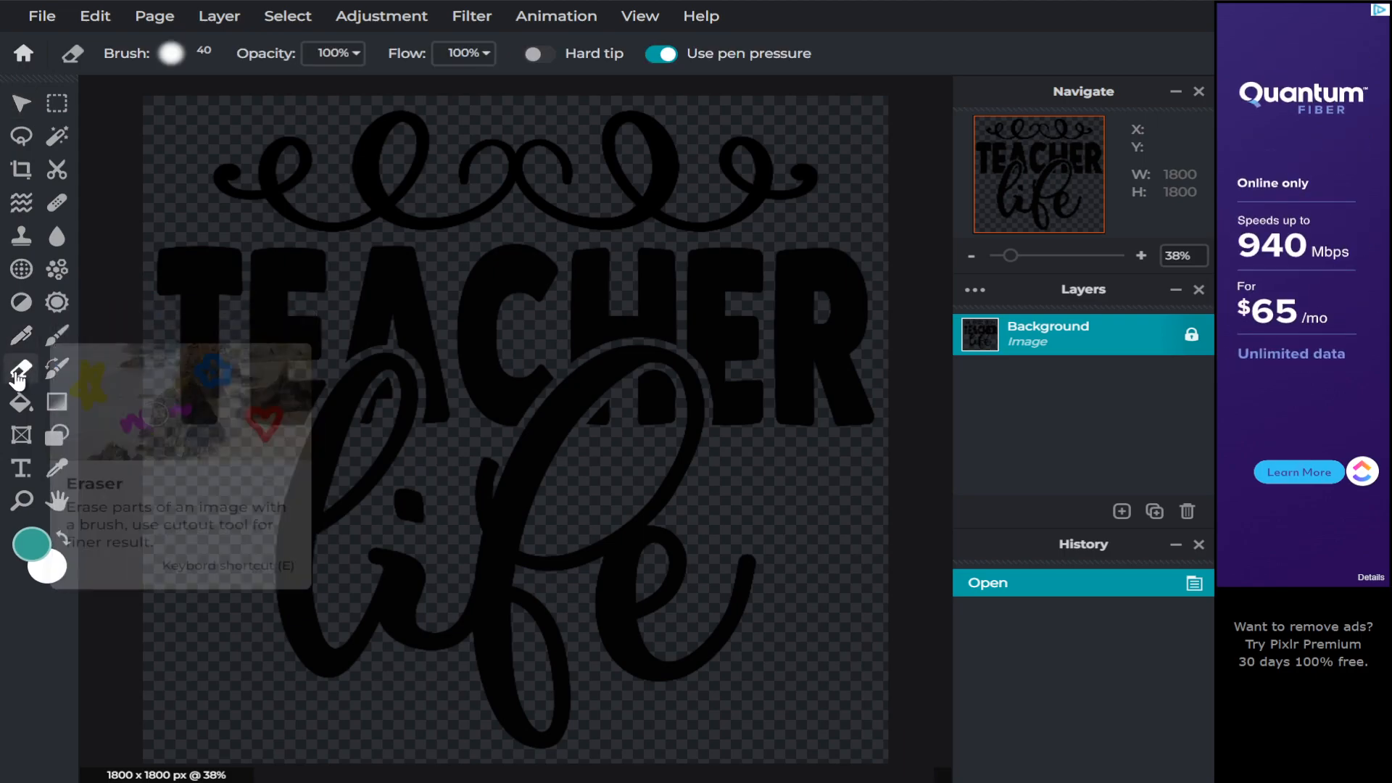
click(202, 56)
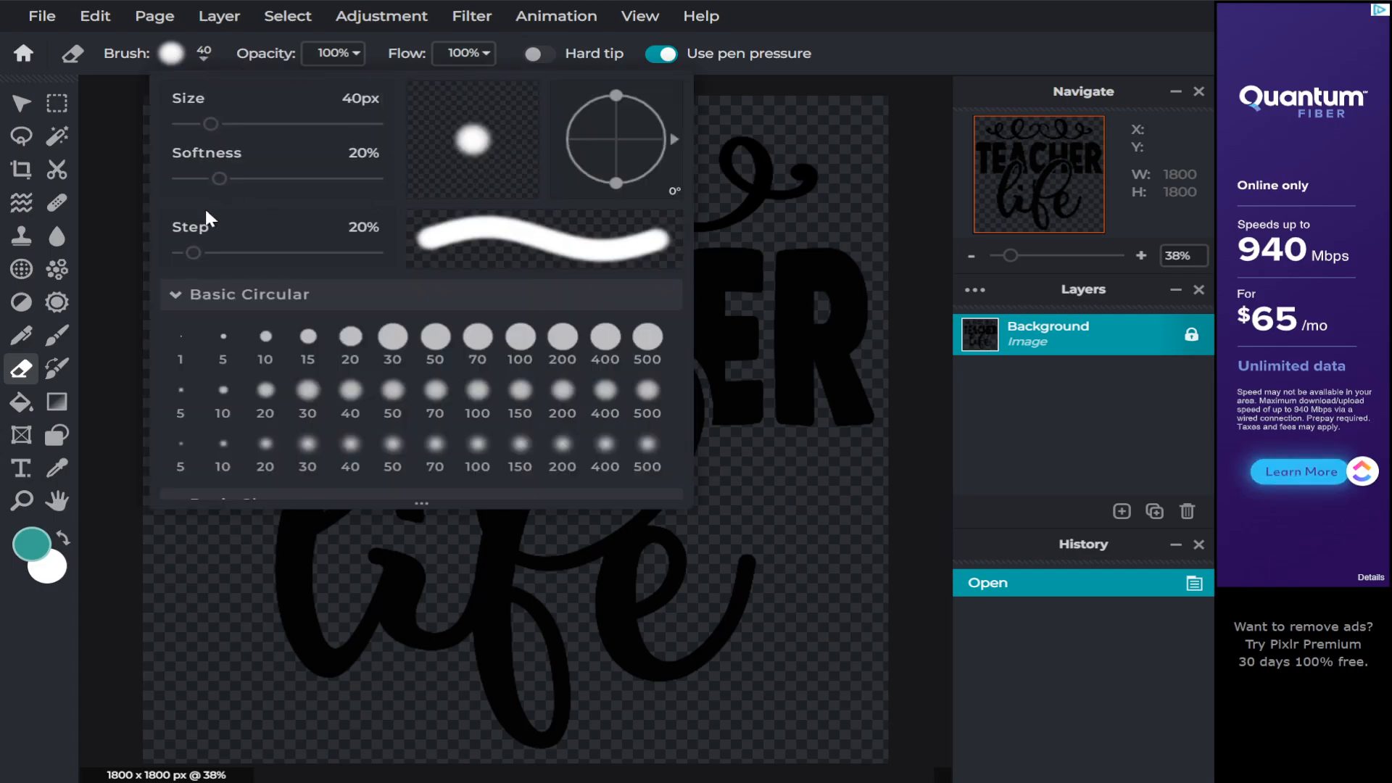
mouse_move(211, 128)
mouse_down()
mouse_move(276, 128)
mouse_move(229, 133)
mouse_up()
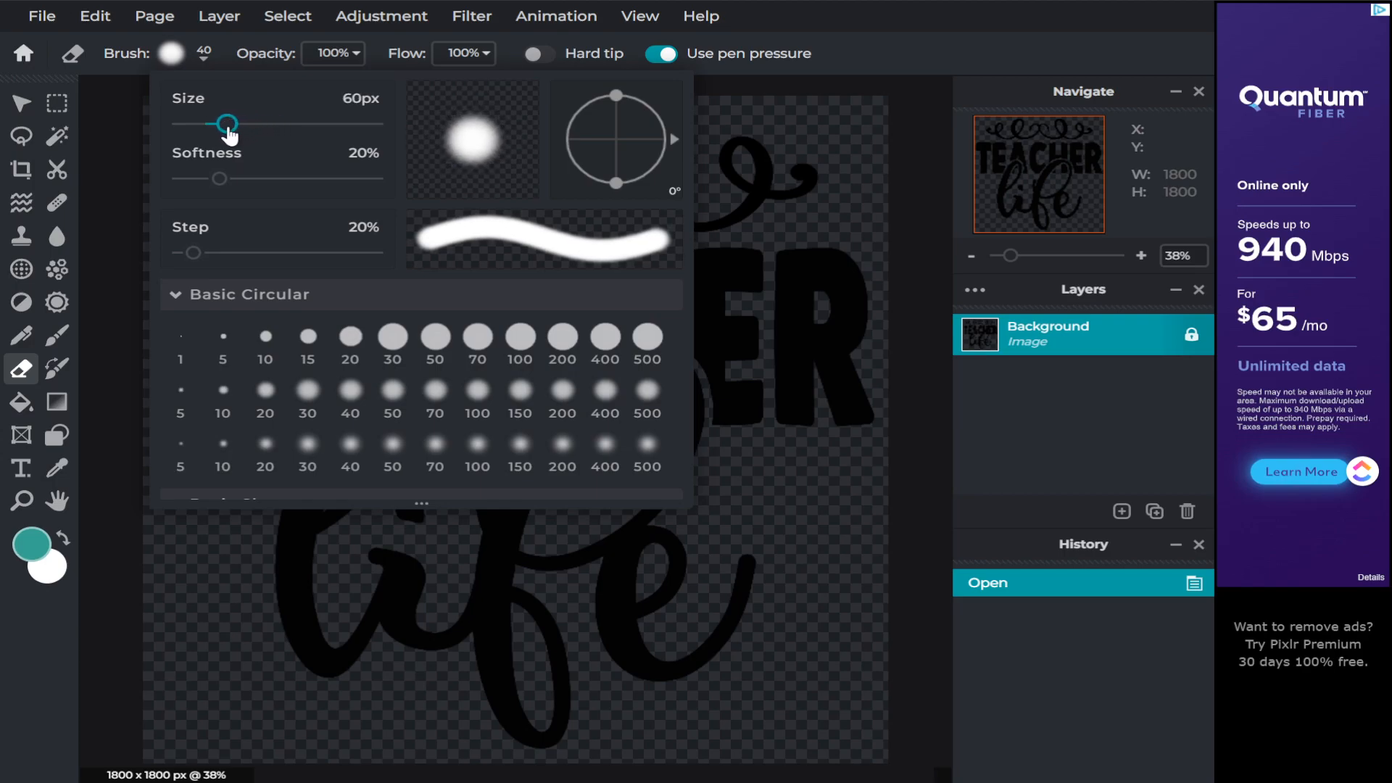
click(179, 532)
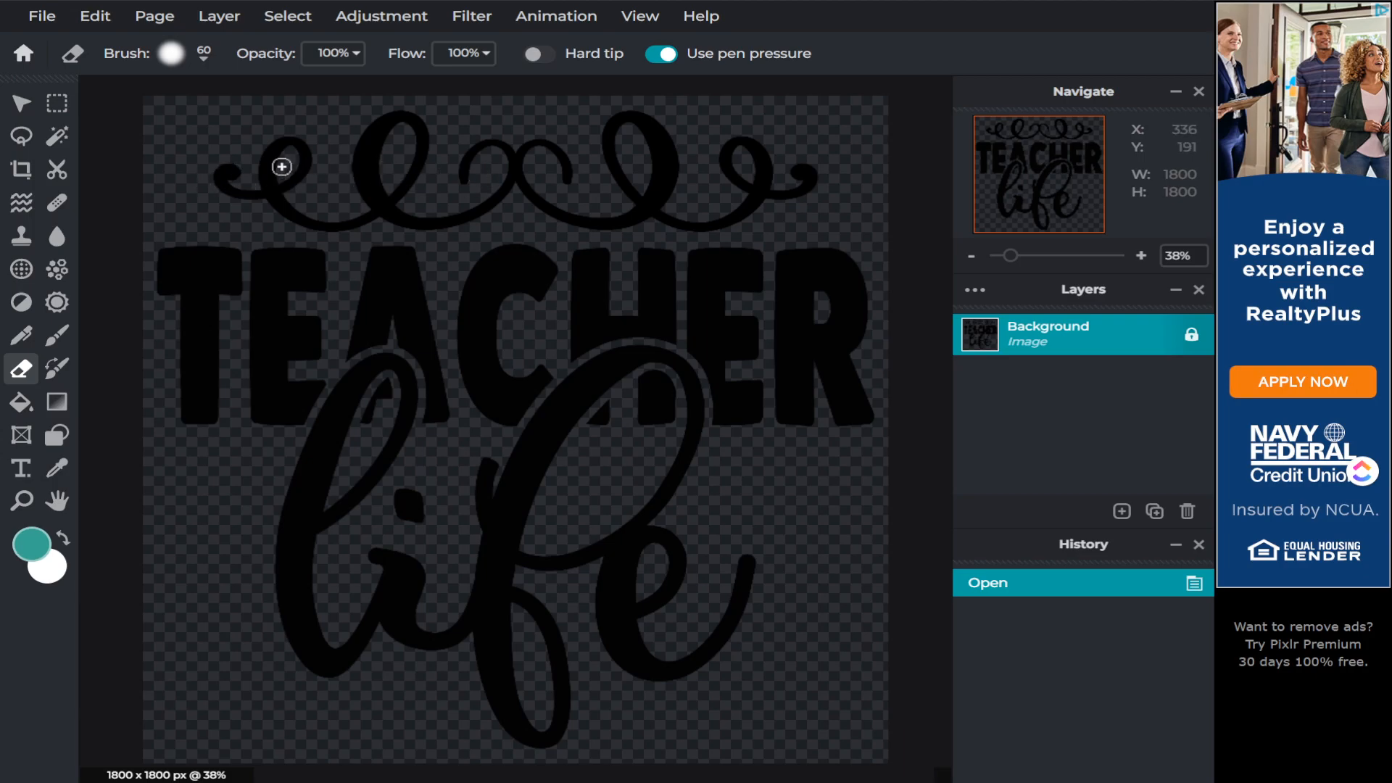
mouse_move(250, 175)
mouse_down()
mouse_move(202, 183)
mouse_move(240, 205)
mouse_move(297, 187)
mouse_move(265, 185)
mouse_move(290, 172)
mouse_move(331, 173)
mouse_move(280, 176)
mouse_move(233, 157)
mouse_move(275, 212)
mouse_move(353, 233)
mouse_move(401, 218)
mouse_move(363, 218)
mouse_move(424, 158)
mouse_move(411, 126)
mouse_move(441, 133)
mouse_move(374, 124)
mouse_move(399, 114)
mouse_move(403, 138)
mouse_move(316, 167)
mouse_move(365, 145)
mouse_move(357, 169)
mouse_move(392, 170)
mouse_move(362, 196)
mouse_move(421, 186)
mouse_move(355, 157)
mouse_move(411, 156)
mouse_up()
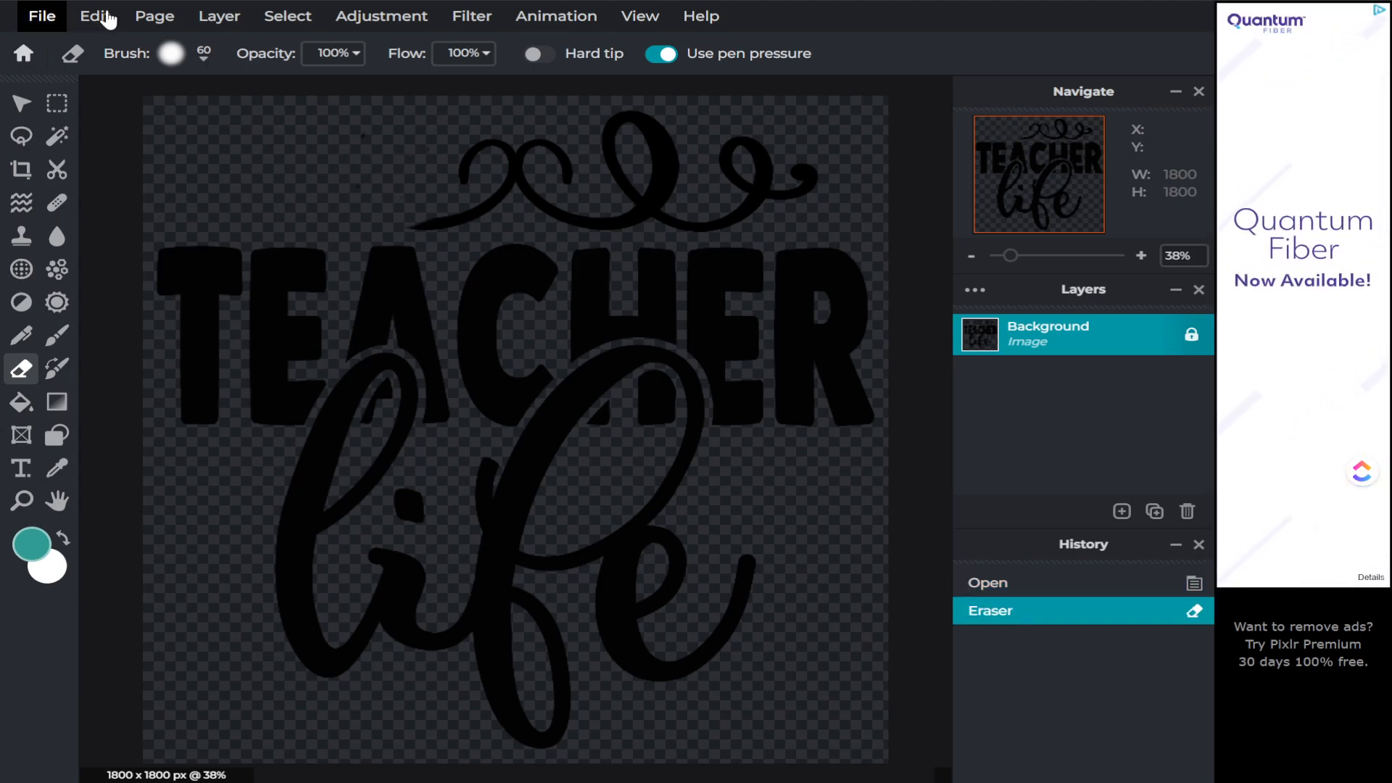
- Enlarge the eraser to 100 px and erase the rest of the swirl ornament above TEACHER
click(204, 57)
mouse_move(234, 131)
mouse_down()
mouse_move(285, 126)
mouse_move(258, 126)
mouse_up()
click(186, 554)
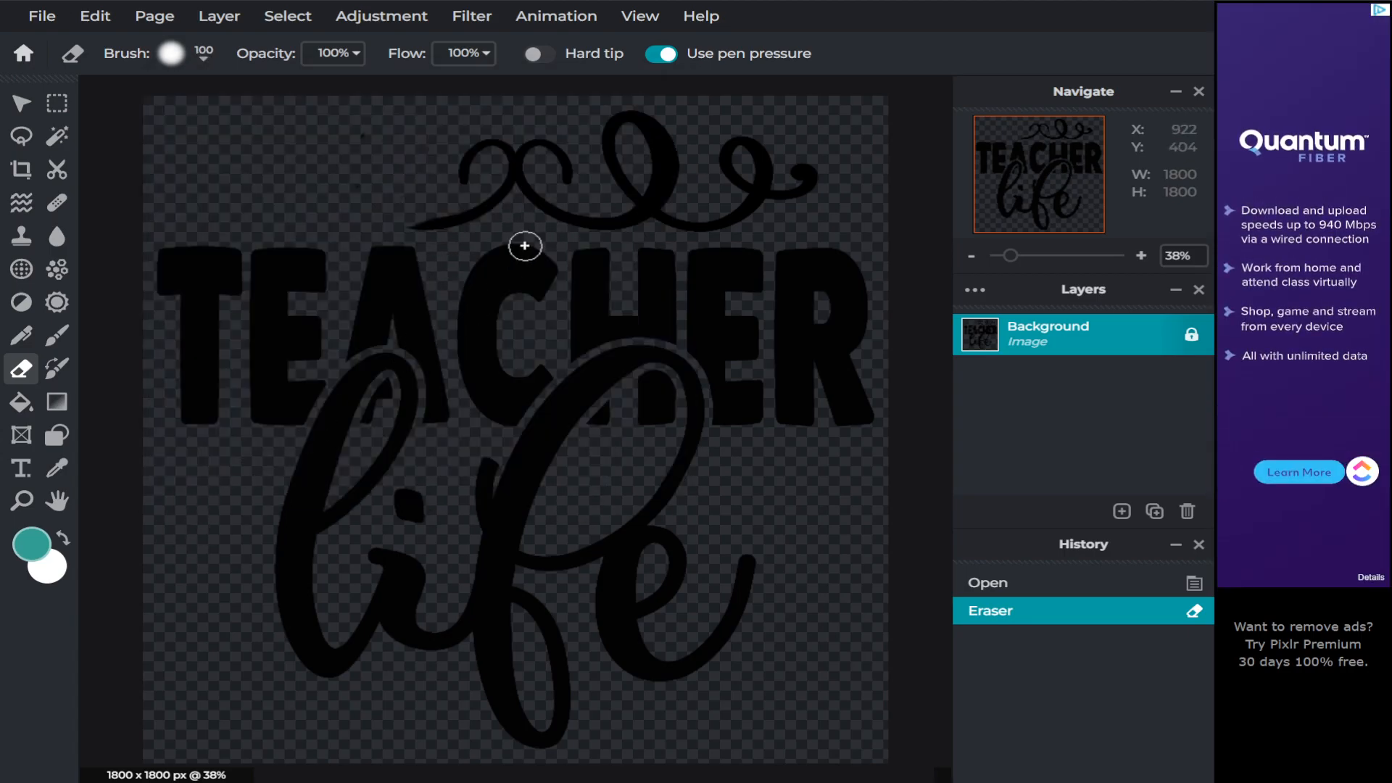
mouse_move(822, 177)
mouse_down()
mouse_move(743, 139)
mouse_move(799, 156)
mouse_move(807, 200)
mouse_move(736, 182)
mouse_move(751, 178)
mouse_move(753, 219)
mouse_move(633, 212)
mouse_move(596, 143)
mouse_move(614, 121)
mouse_move(656, 117)
mouse_move(680, 161)
mouse_move(658, 205)
mouse_move(661, 139)
mouse_move(613, 123)
mouse_move(612, 175)
mouse_move(658, 196)
mouse_move(654, 215)
mouse_move(589, 226)
mouse_move(548, 215)
mouse_move(512, 179)
mouse_move(562, 200)
mouse_move(496, 165)
mouse_move(559, 158)
mouse_move(569, 176)
mouse_move(483, 131)
mouse_move(455, 177)
mouse_move(508, 163)
mouse_move(501, 195)
mouse_move(425, 217)
mouse_up()
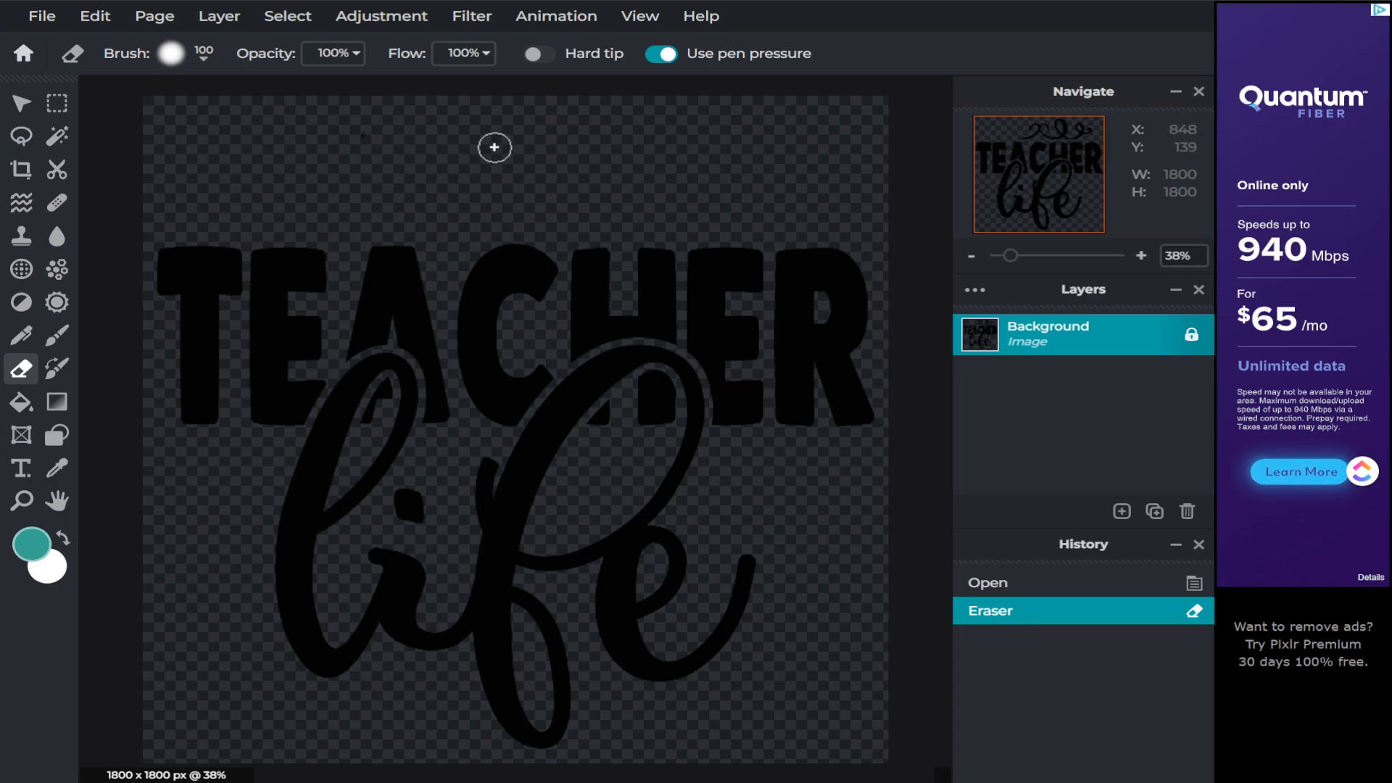
drag(495, 147, 466, 155)
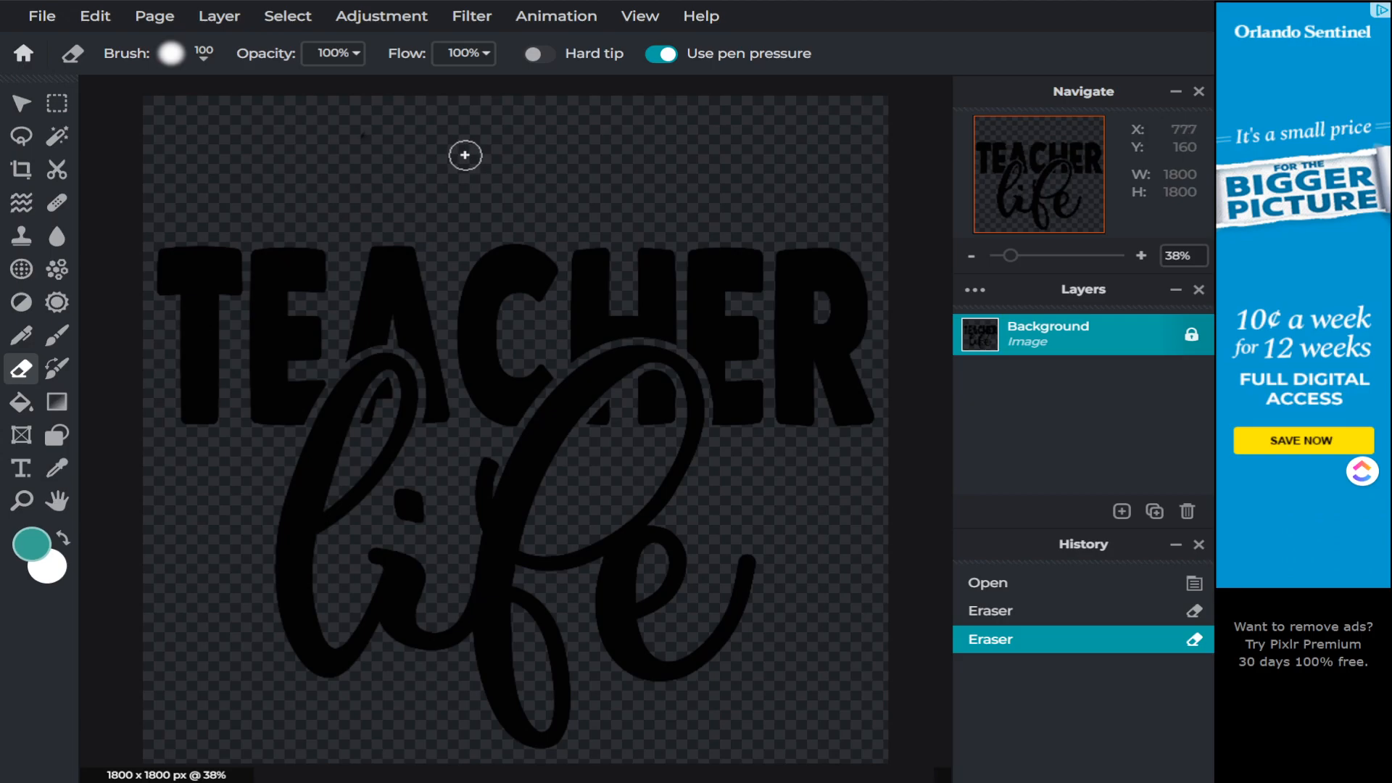
- Fill the letter T of TEACHER with teal #38A793 using the Fill tool
click(19, 403)
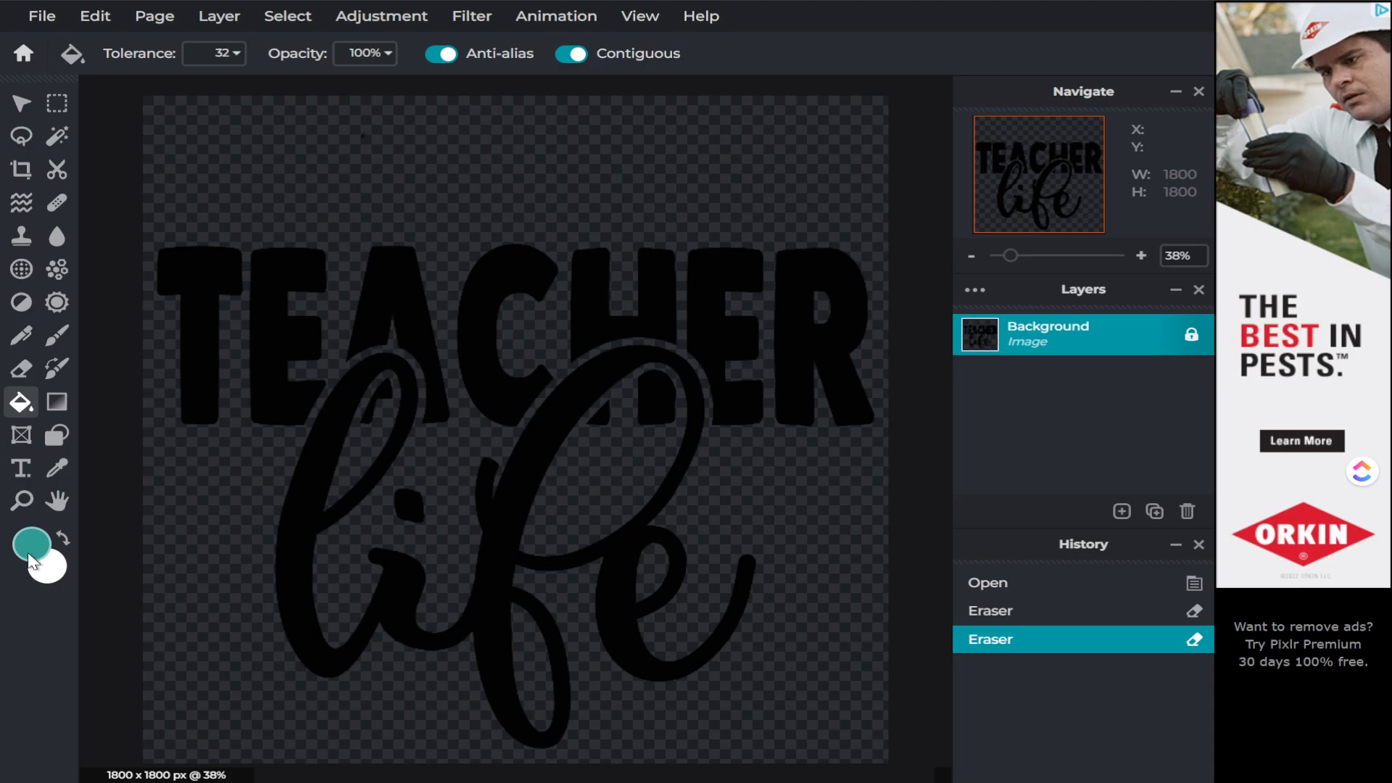
click(36, 542)
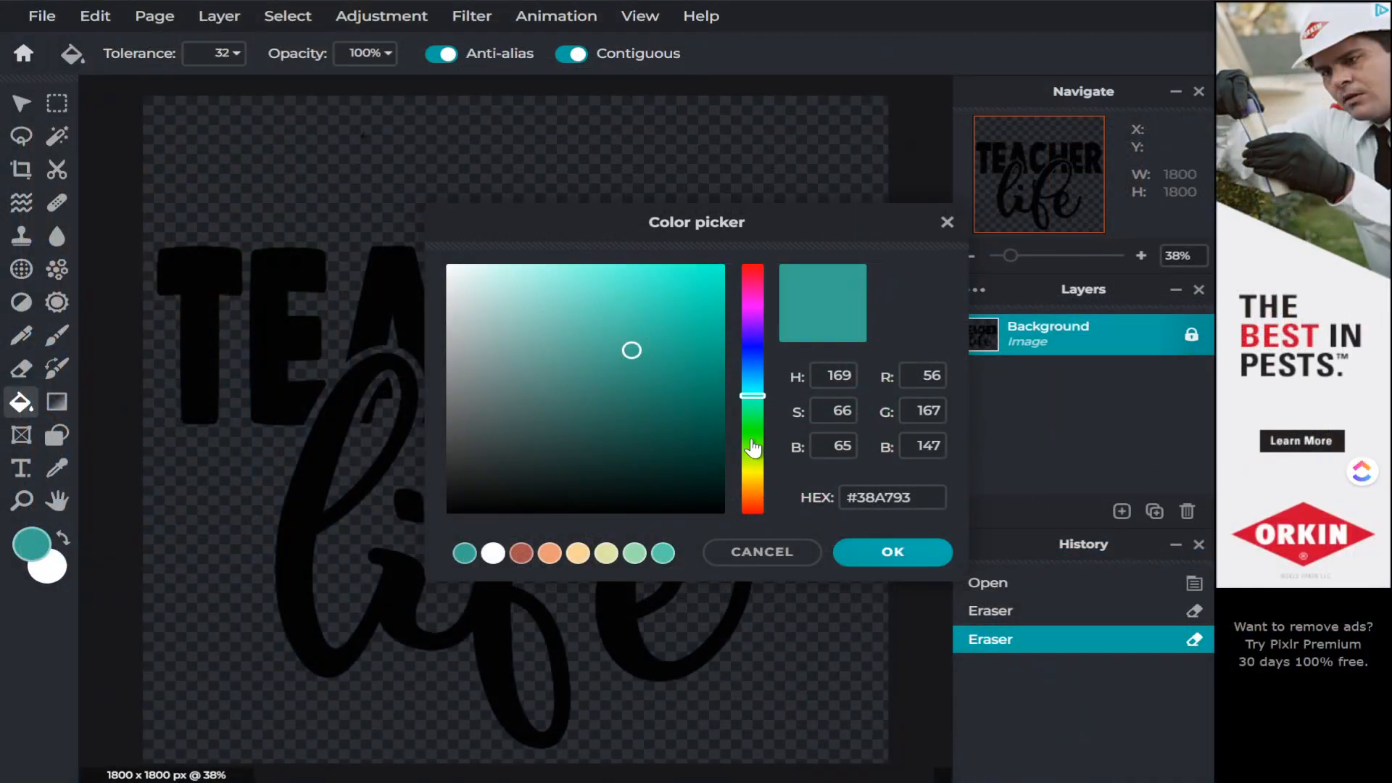
click(914, 501)
click(892, 552)
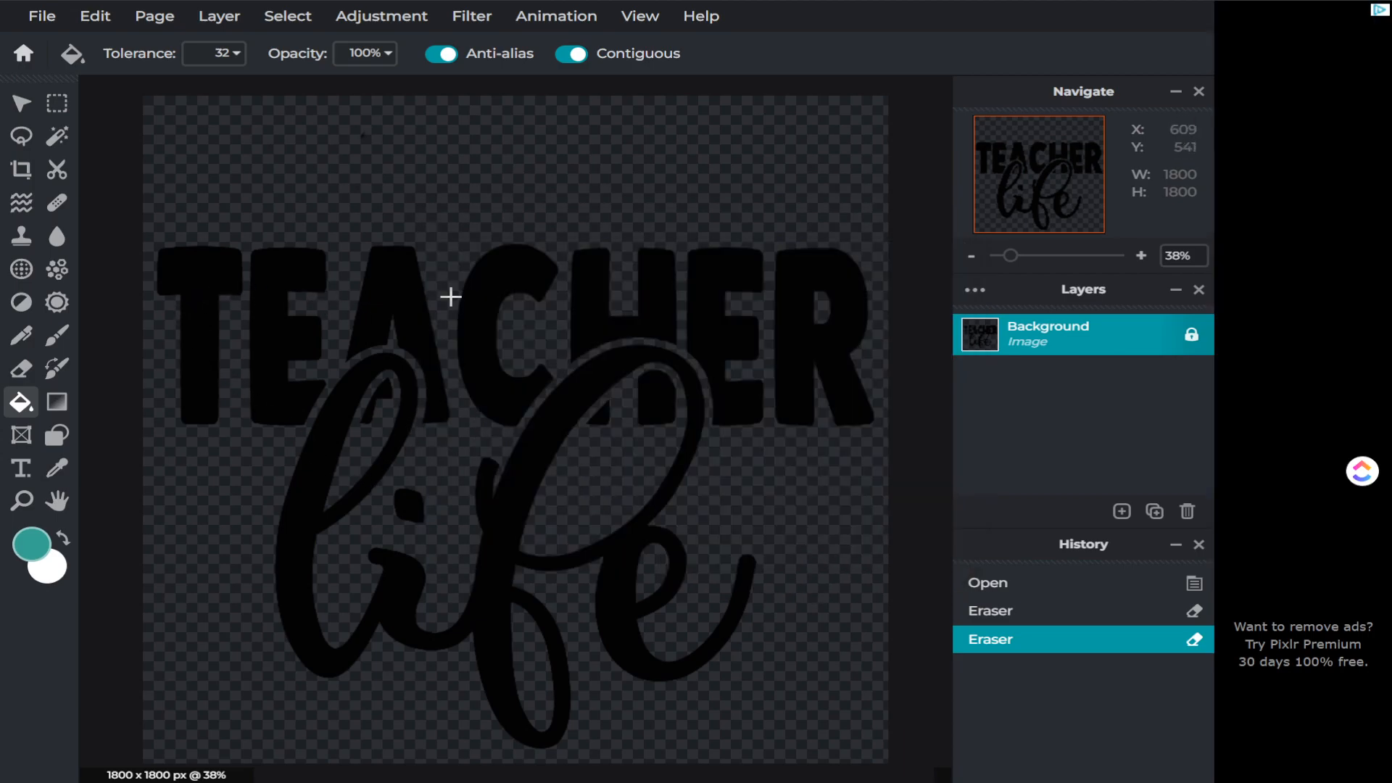
click(190, 268)
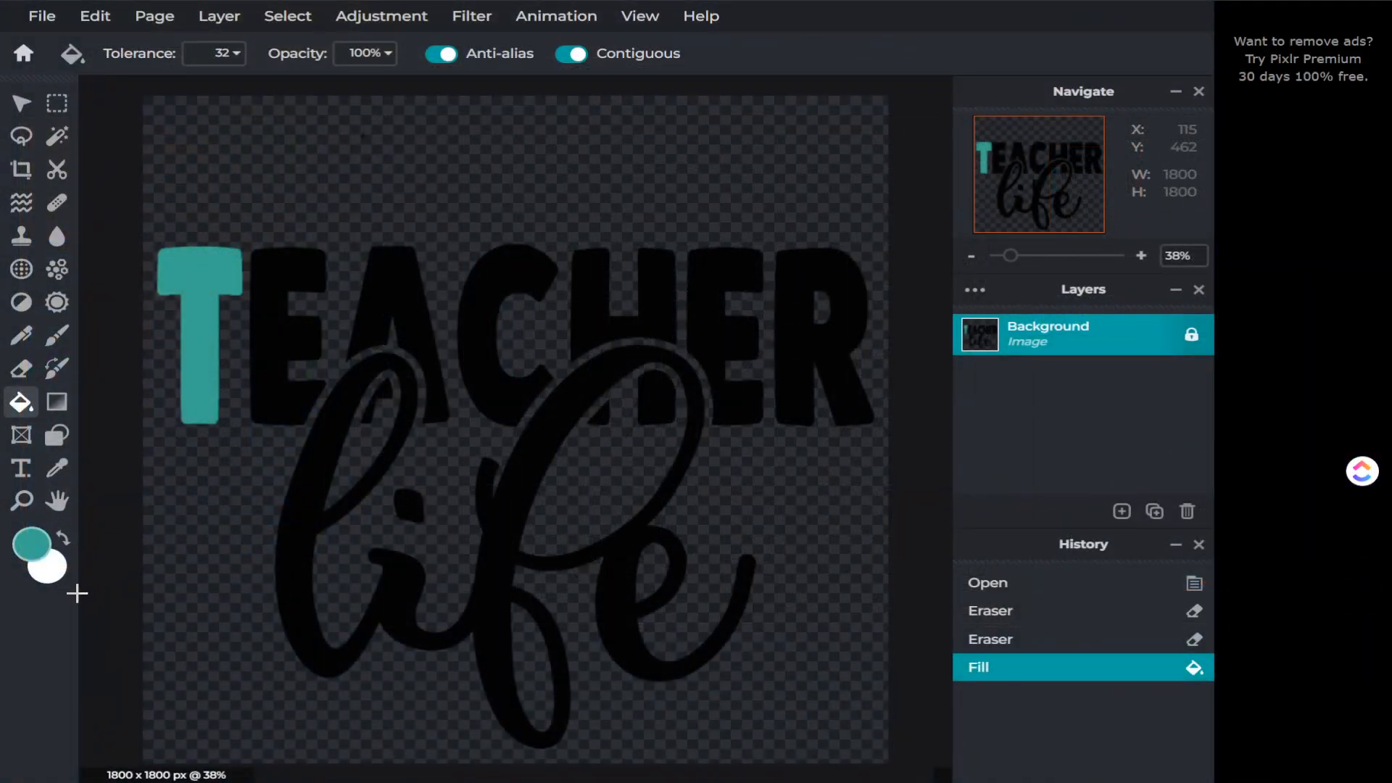
- Fill the first E of TEACHER with the reddish brown #A8534B
click(32, 543)
click(521, 554)
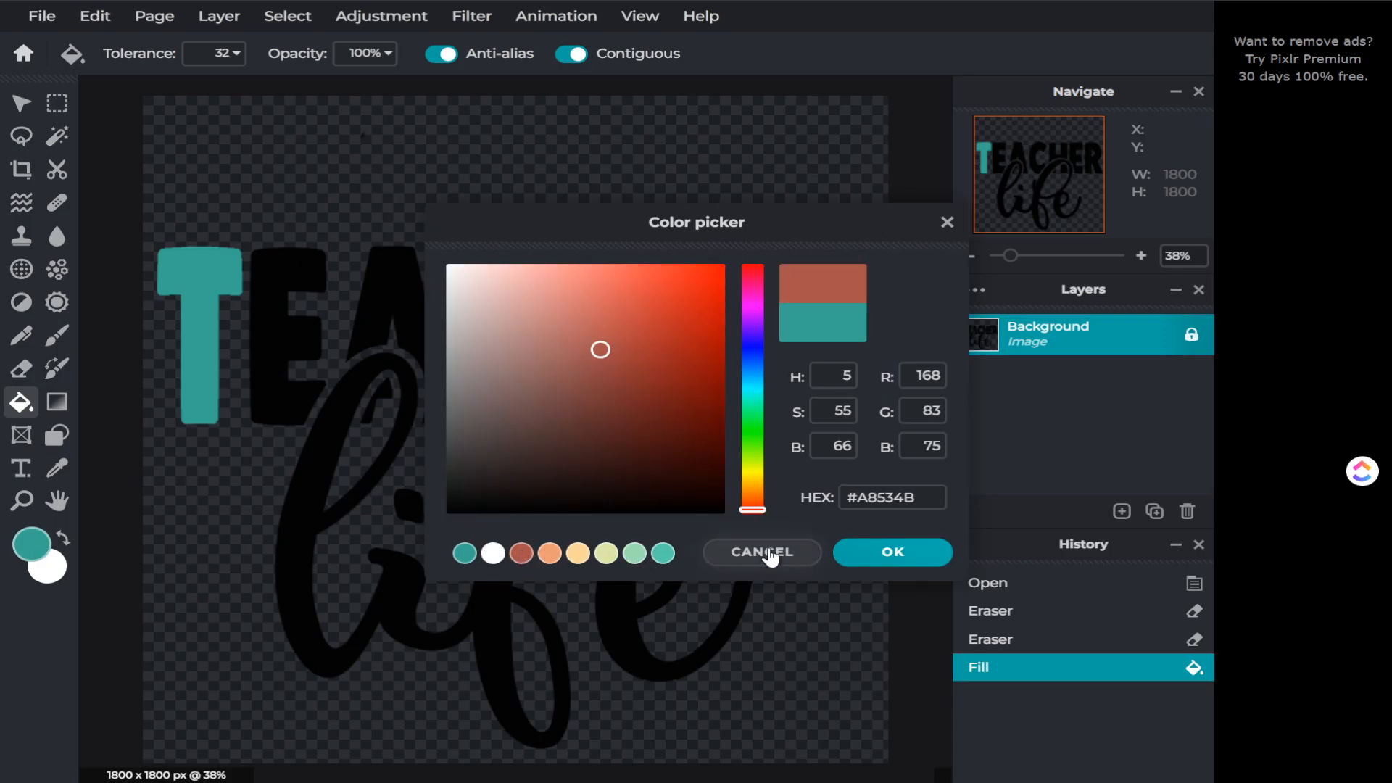
click(893, 552)
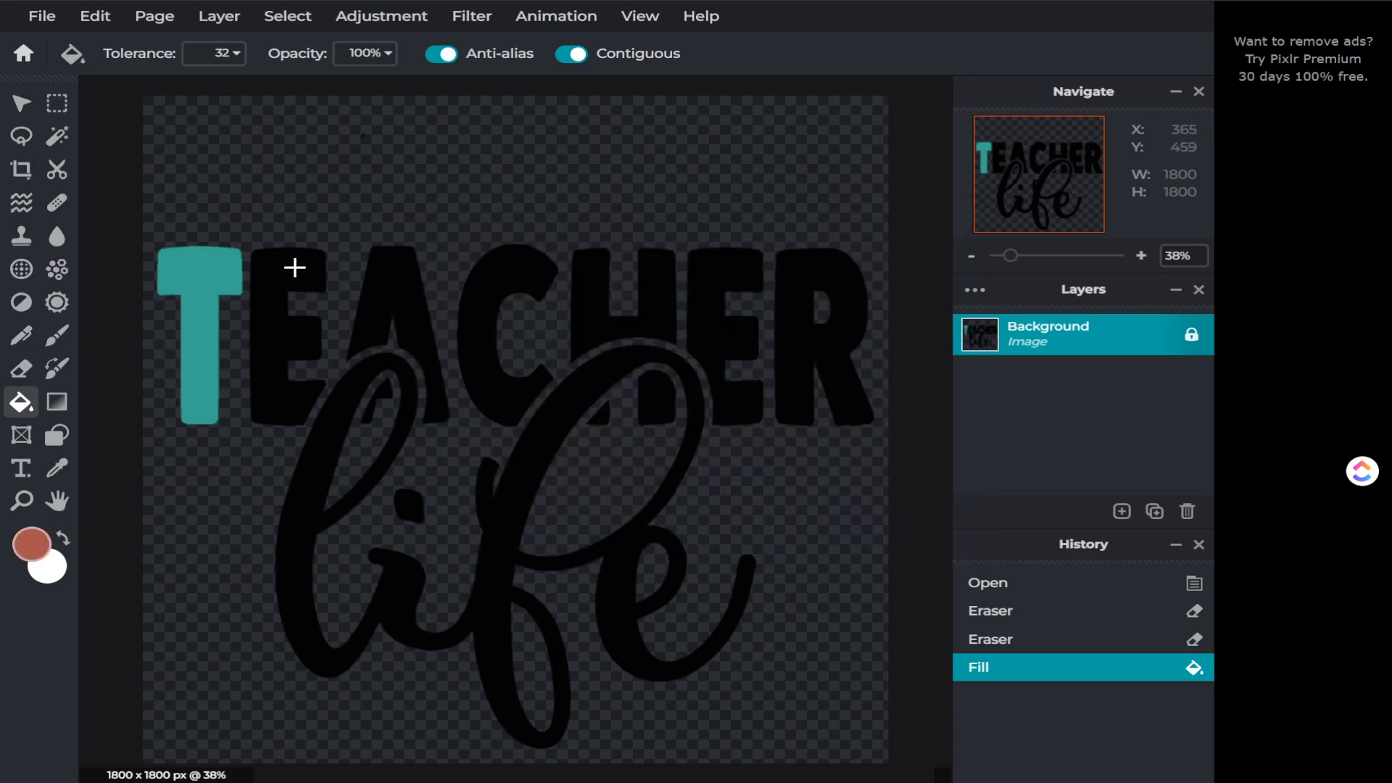
click(295, 268)
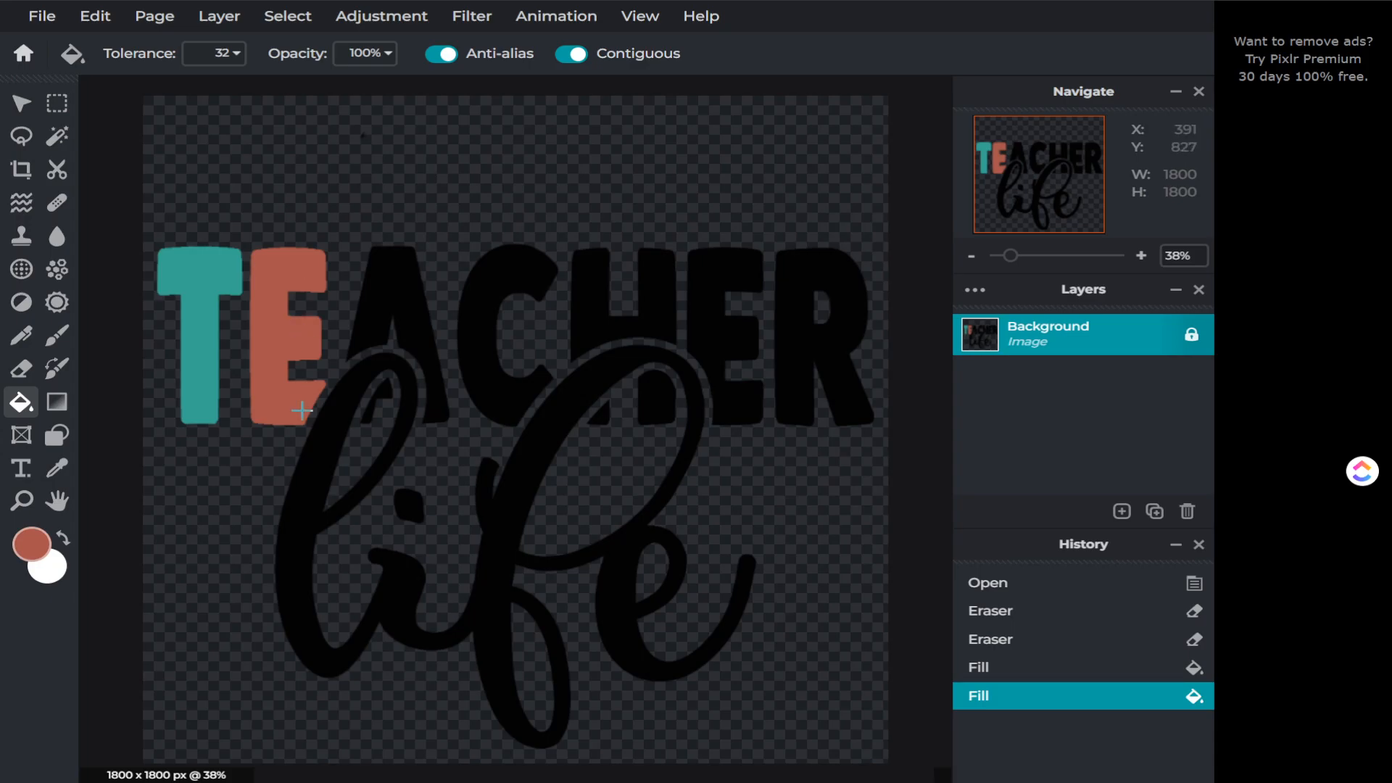
- Fill the letter A of TEACHER with the pale orange #F9D697
click(64, 541)
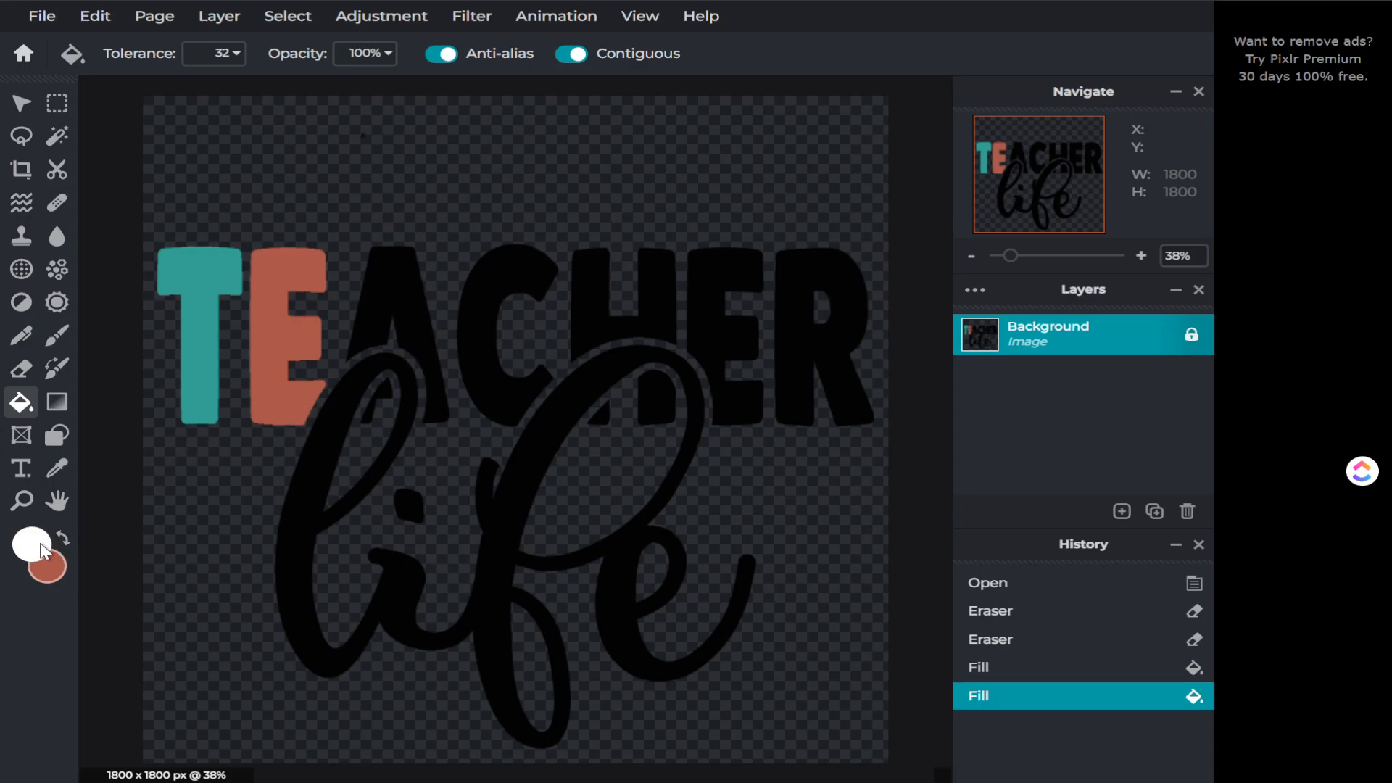
key(x)
click(36, 550)
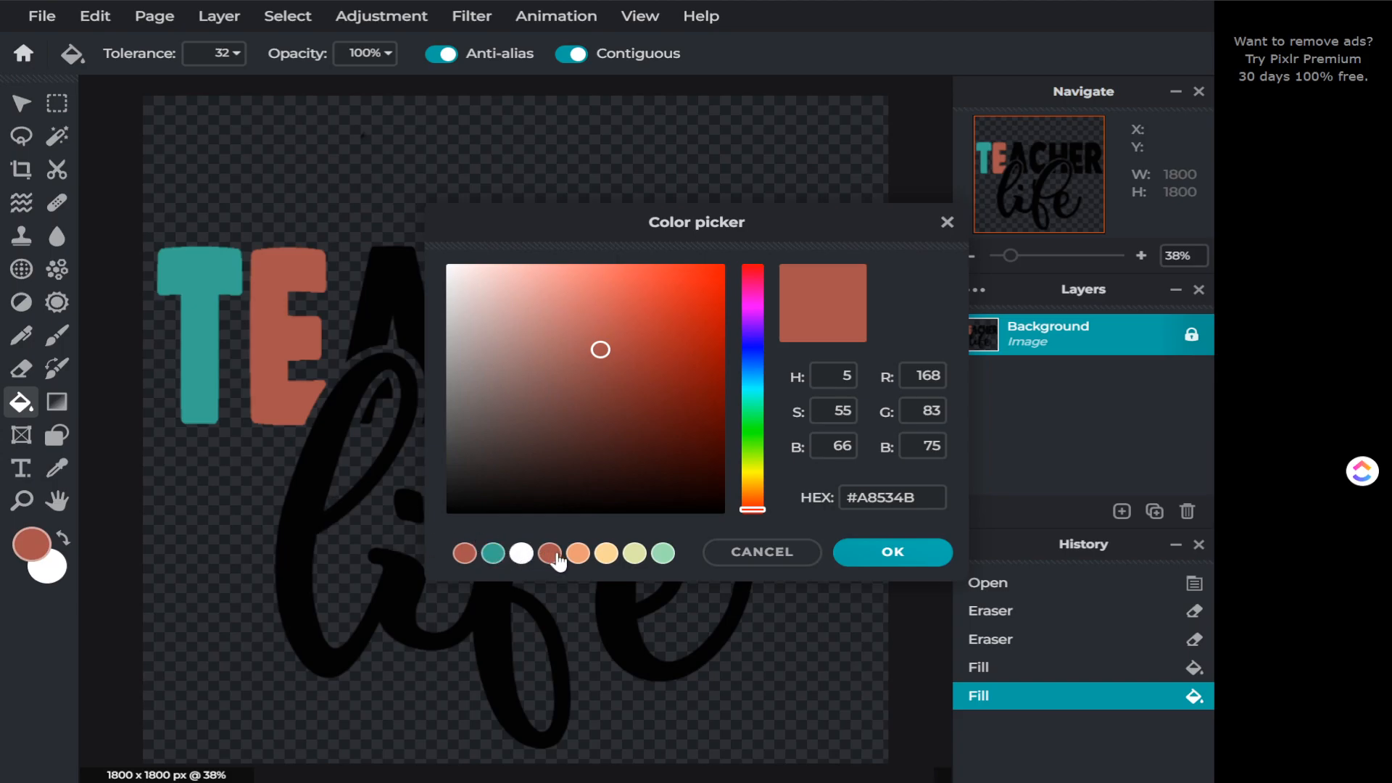
click(605, 554)
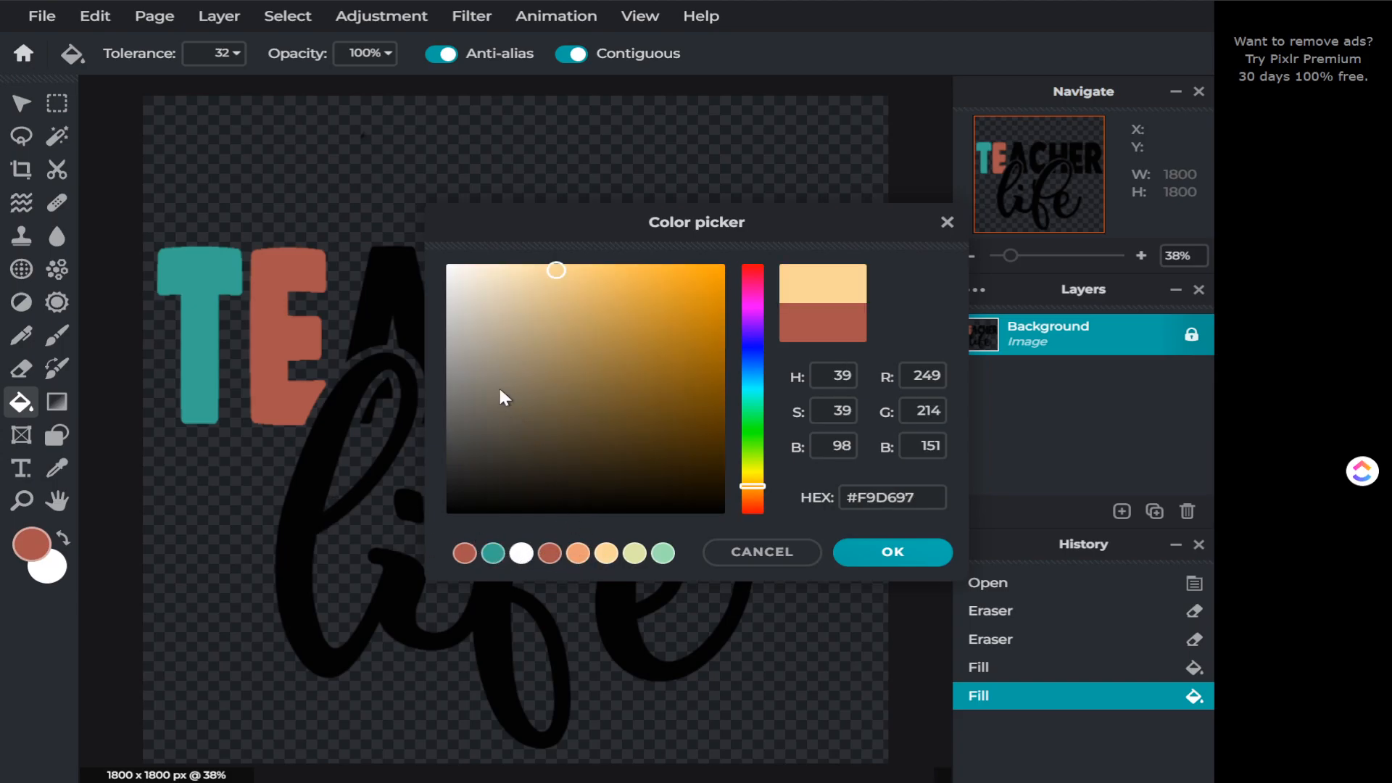
click(893, 554)
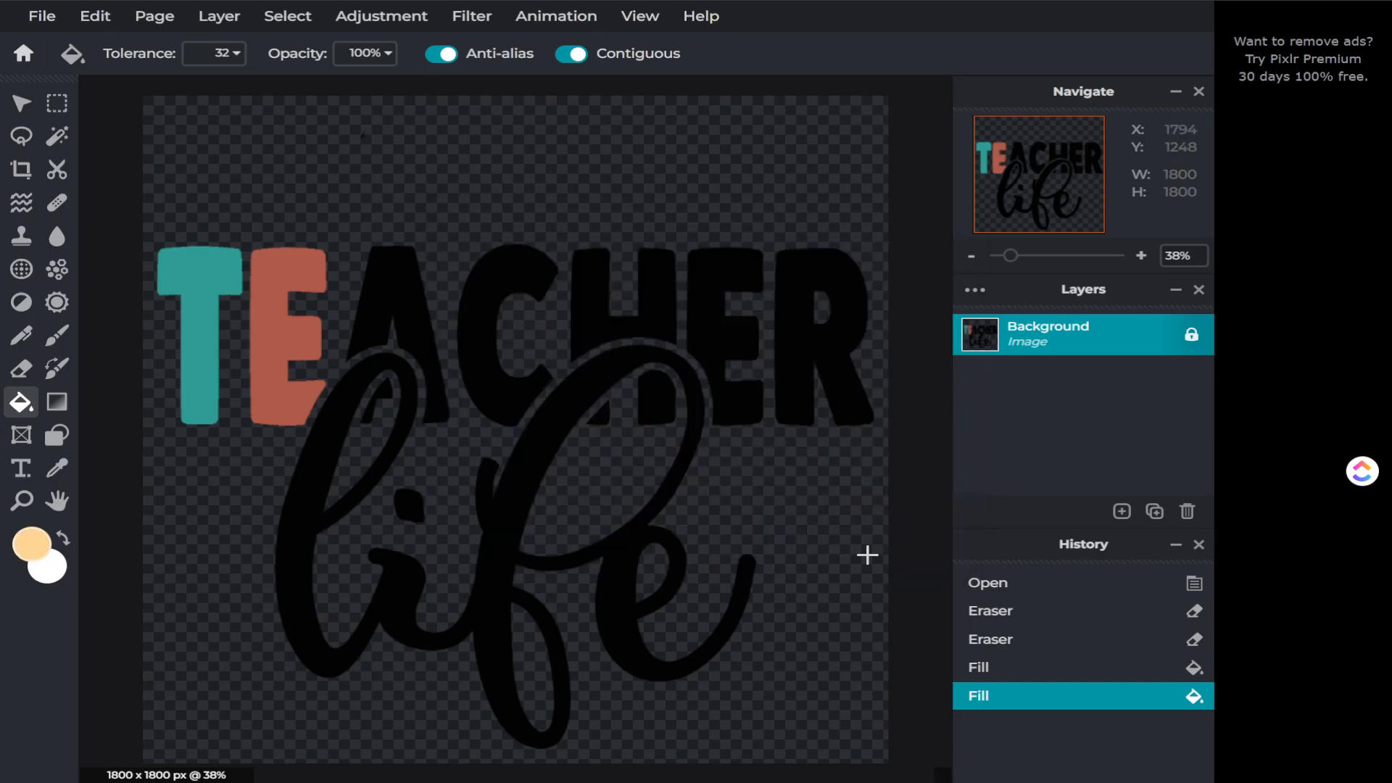
click(399, 262)
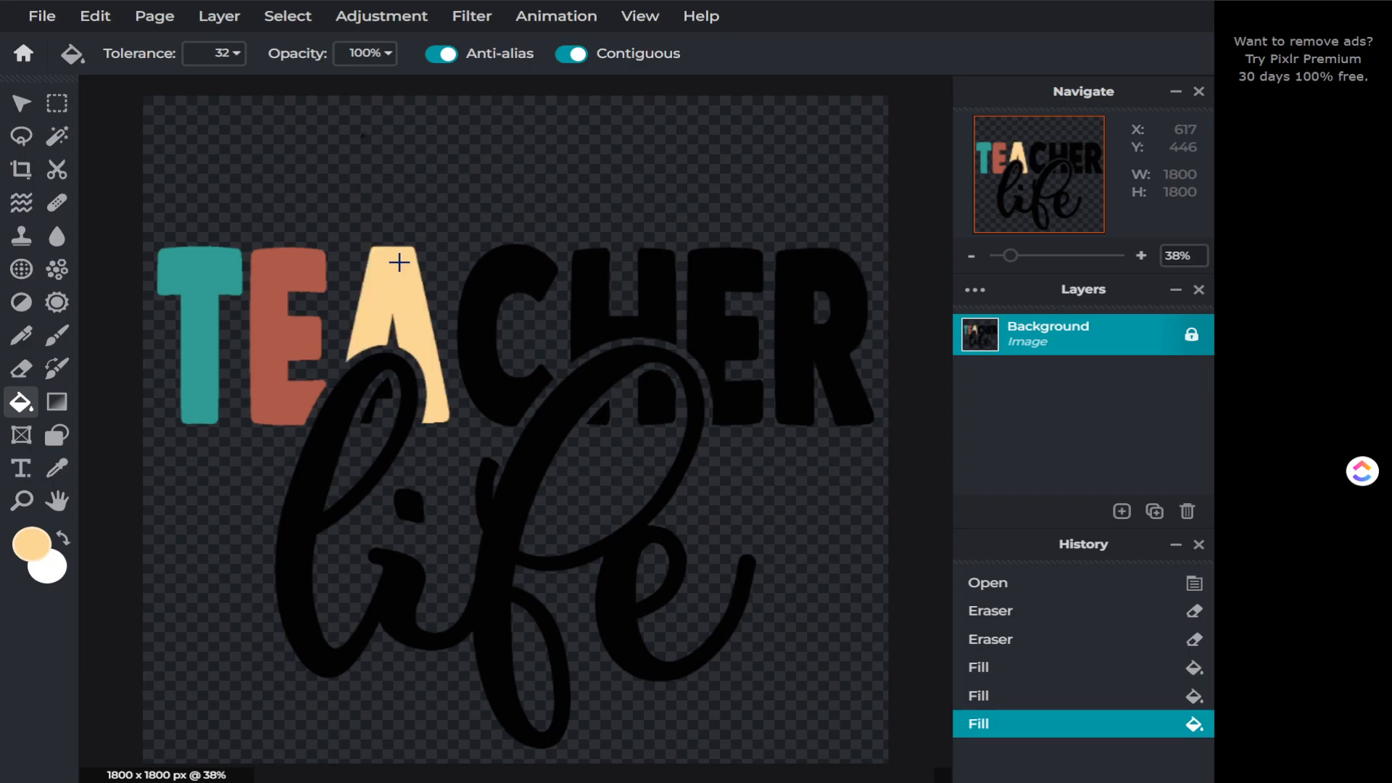
- Fill the letter C of TEACHER with the pale green #DCE6A7
click(32, 544)
click(662, 554)
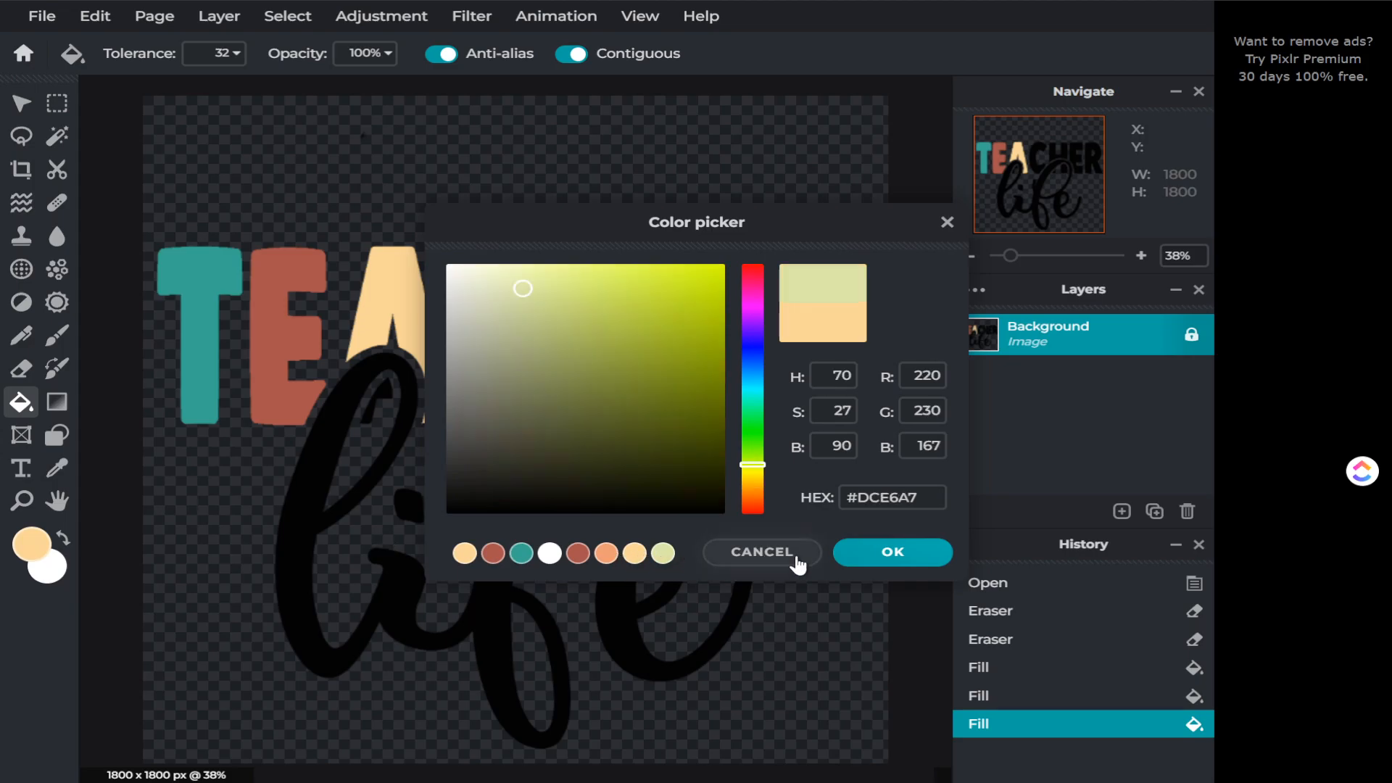
click(891, 557)
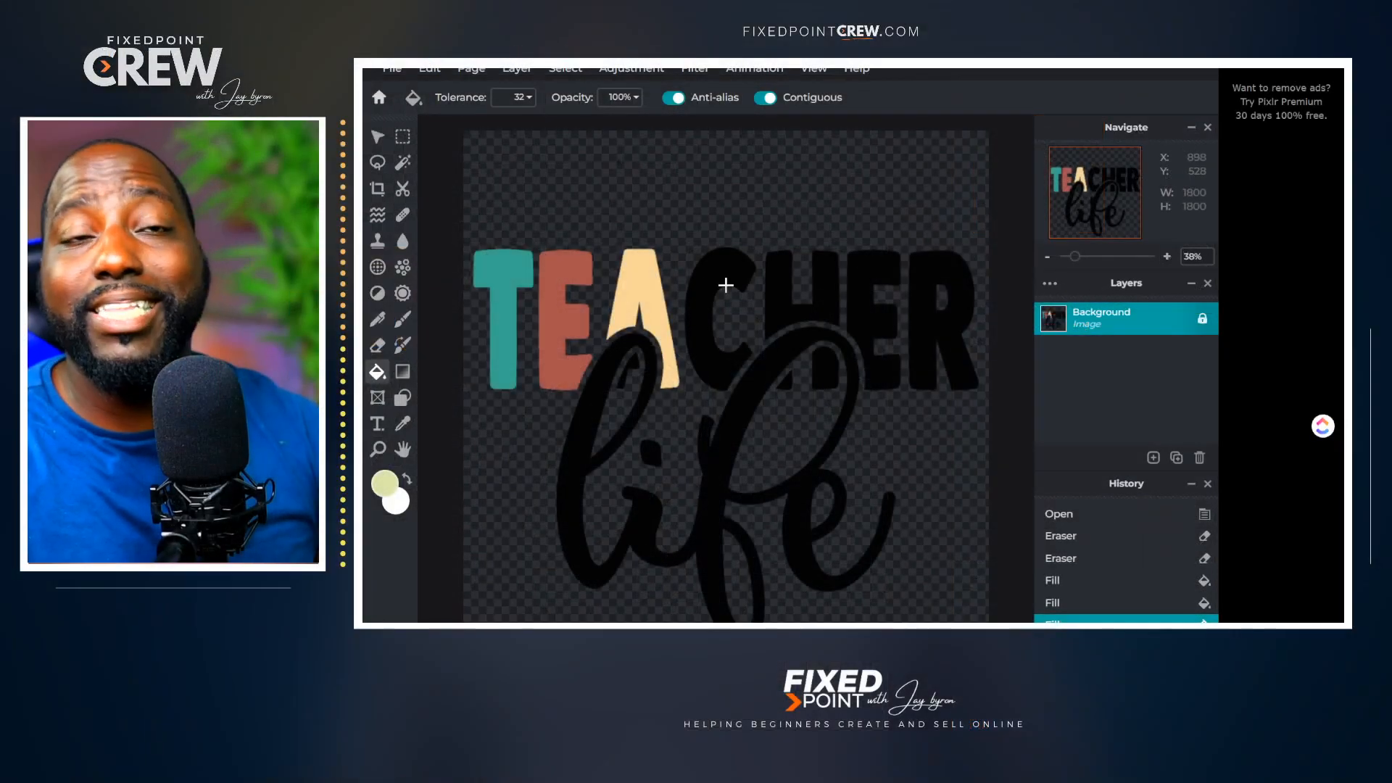
click(727, 271)
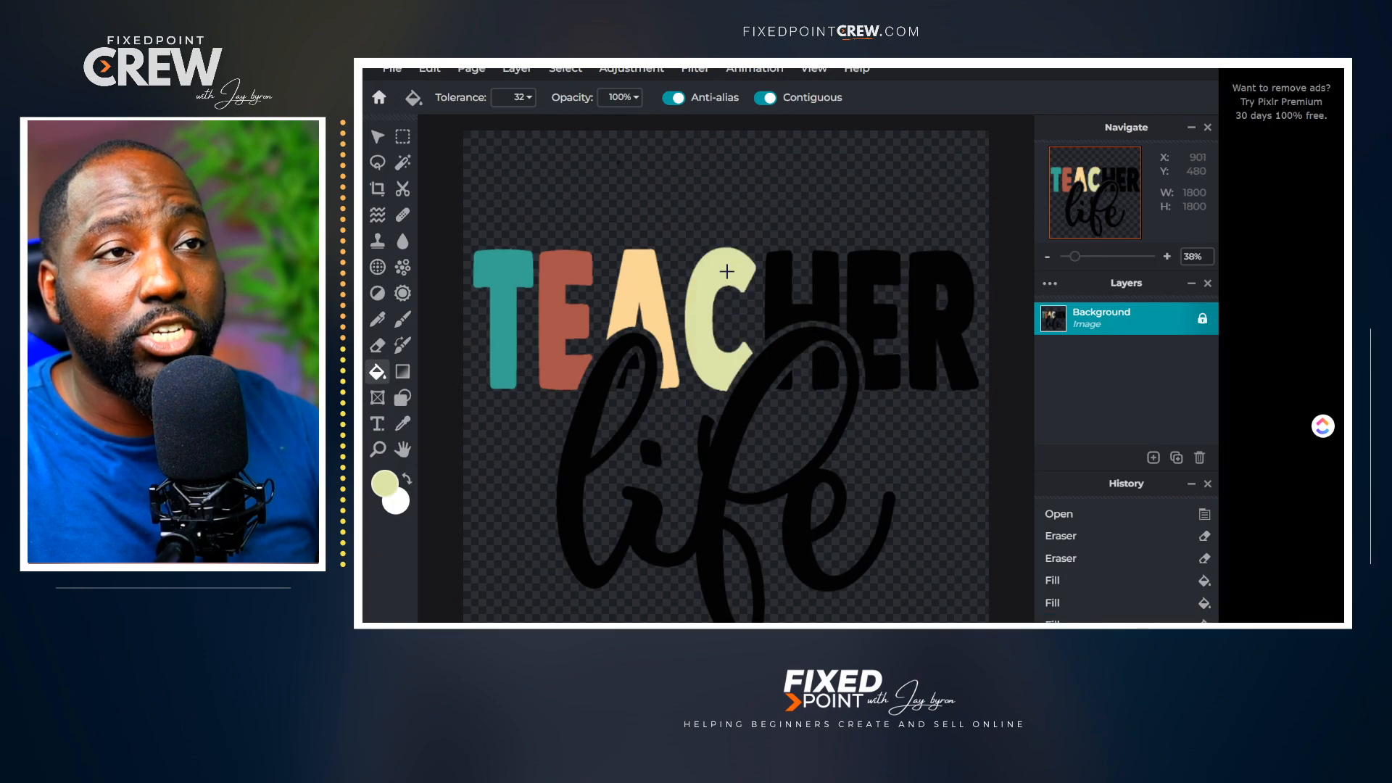
- Fill the letter H of TEACHER with the same reddish brown as the first E, including its lower pieces inside the loop of "life"
click(407, 479)
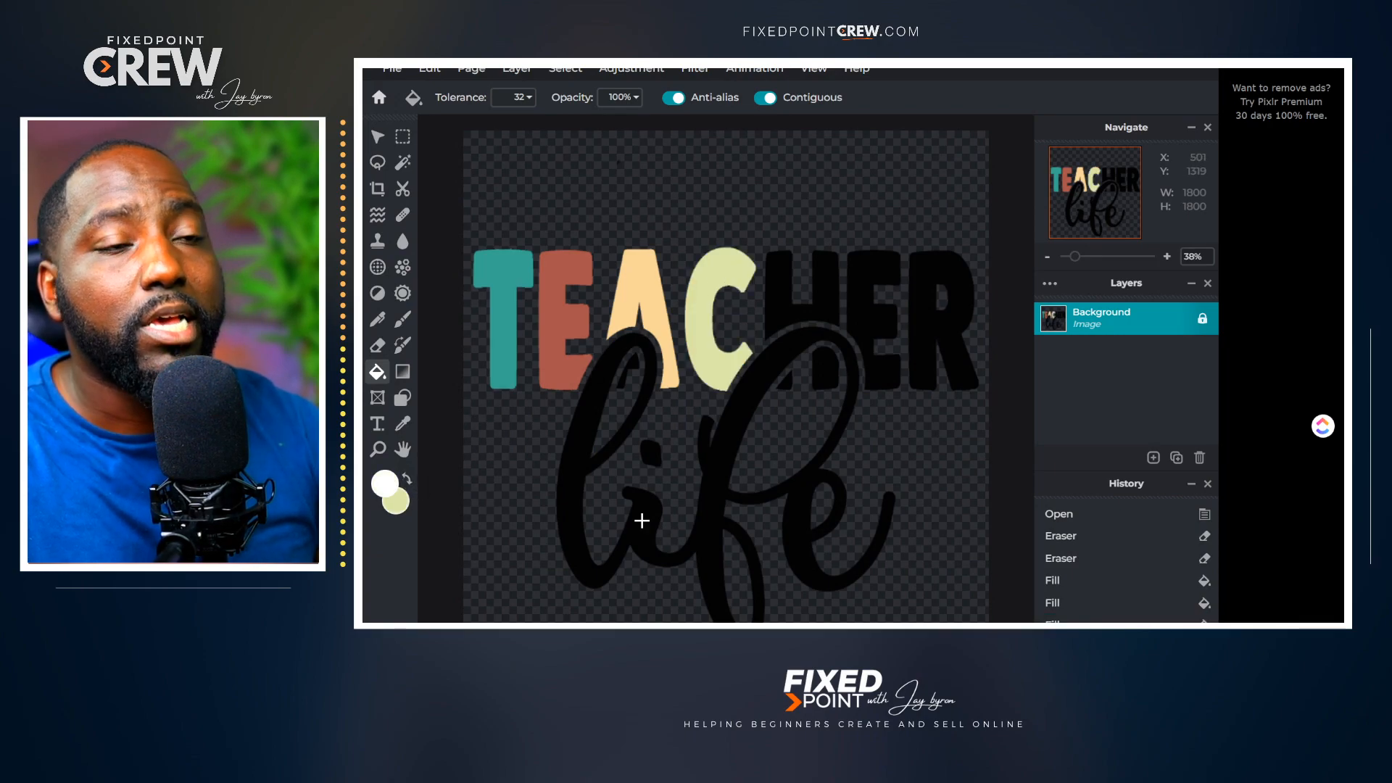
click(407, 478)
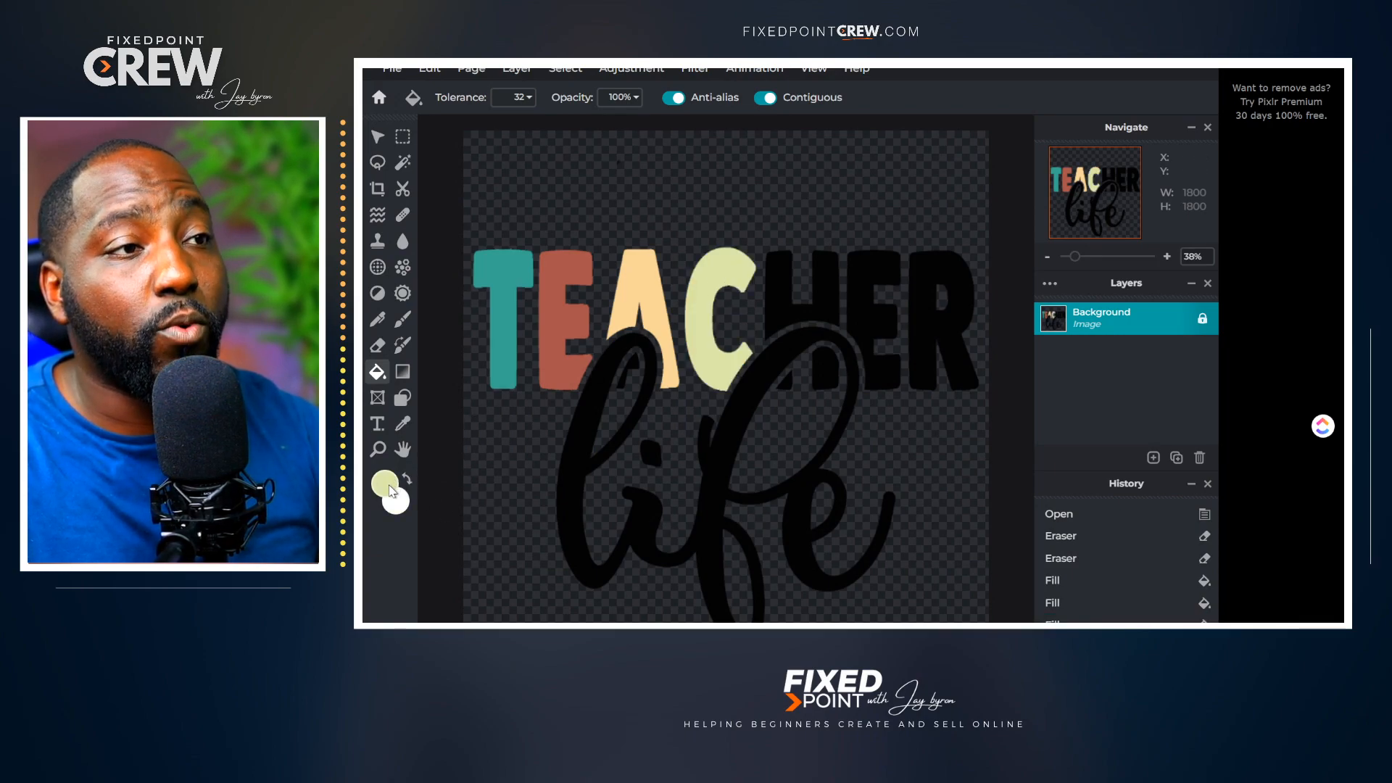
click(390, 489)
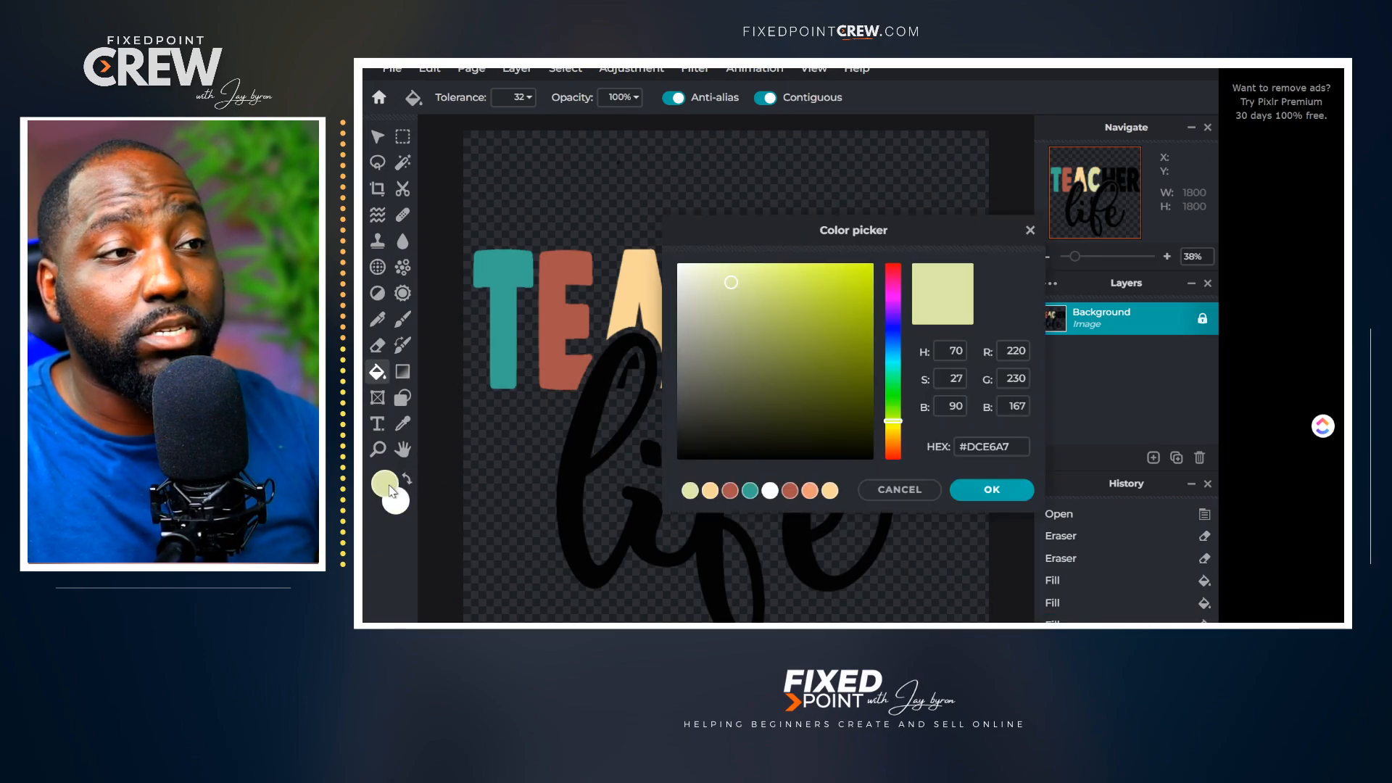
click(730, 491)
click(966, 490)
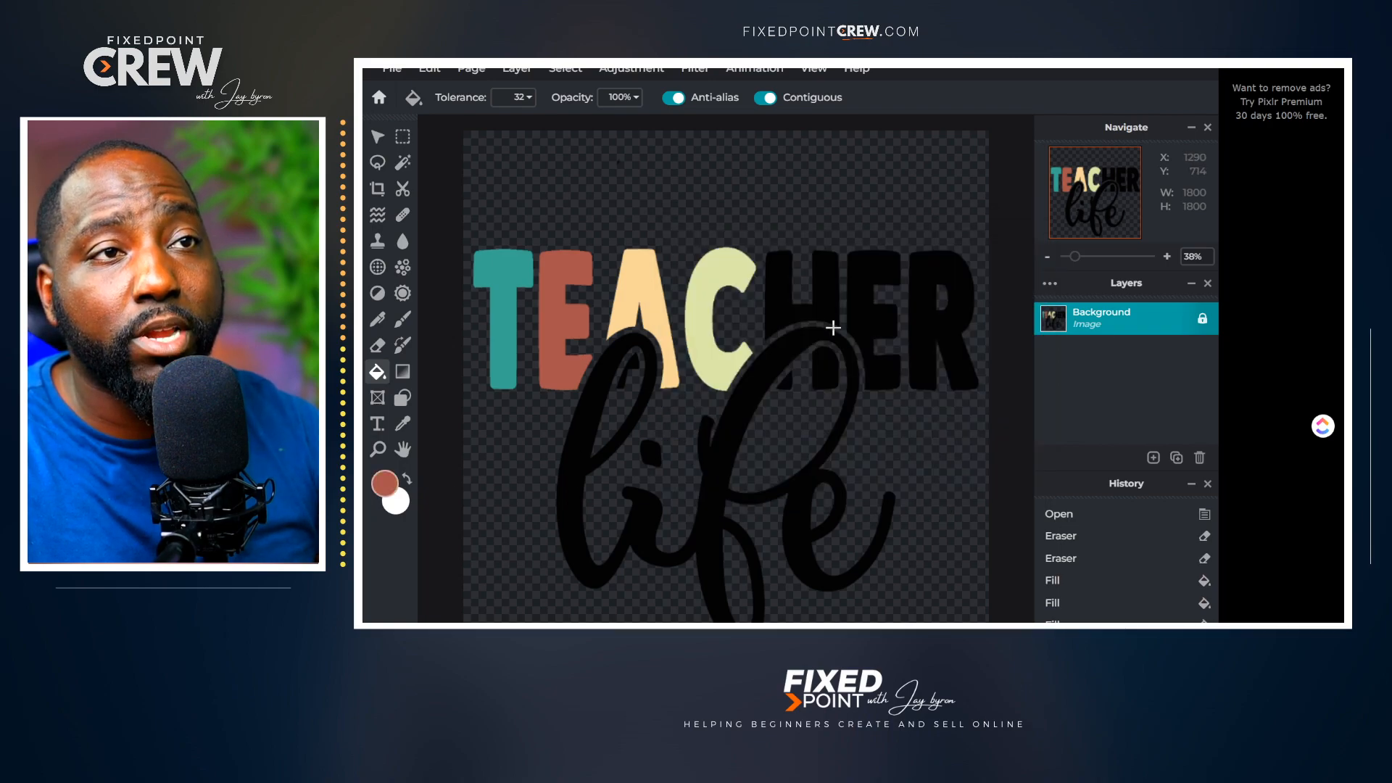
click(791, 310)
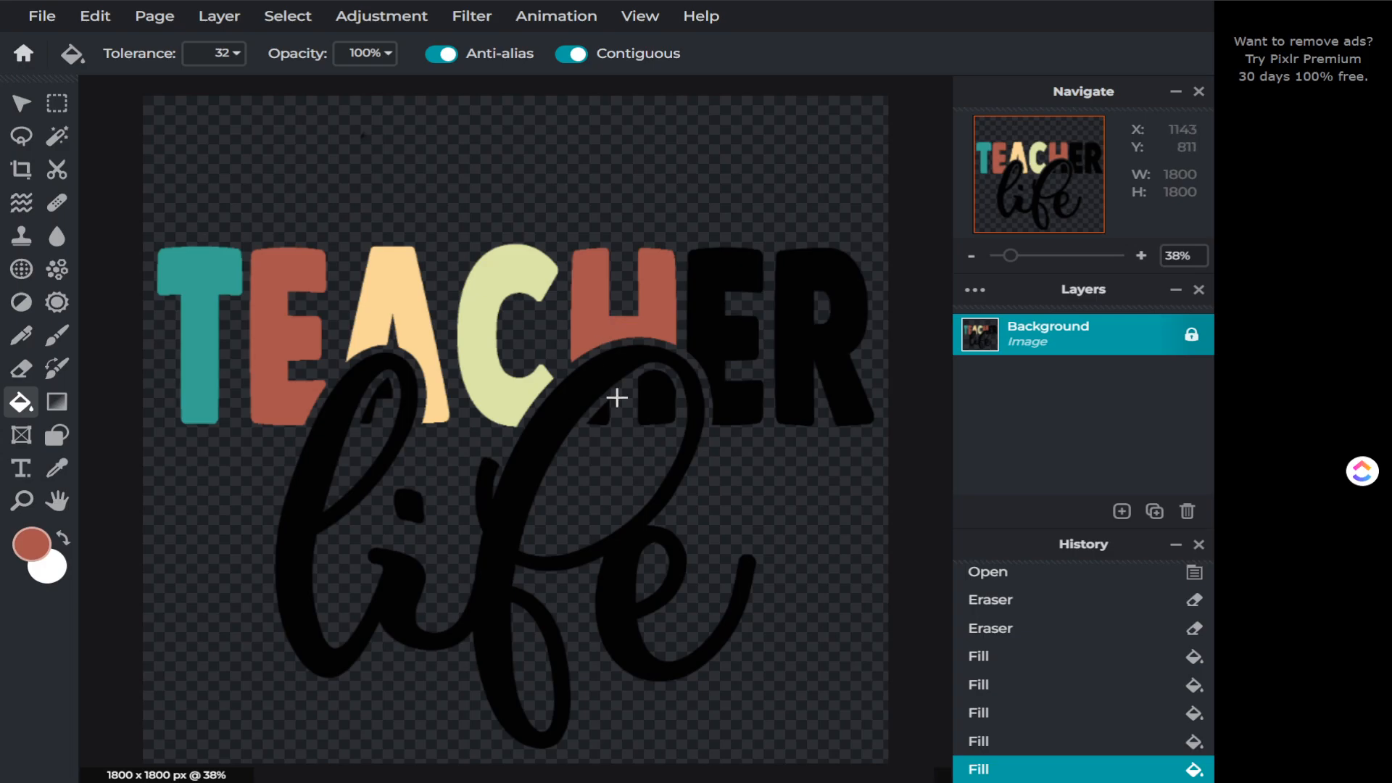
scroll(655, 402, up, 1)
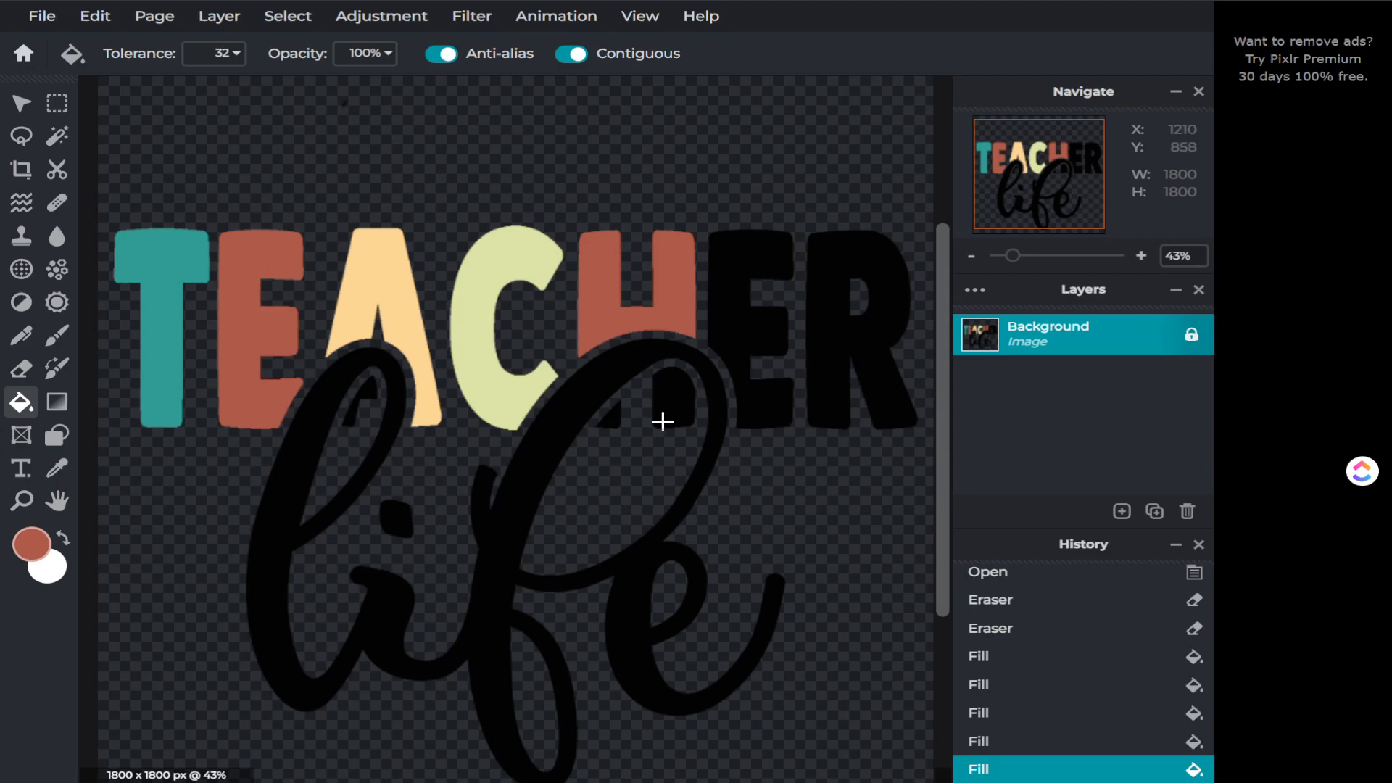
scroll(656, 402, up, 2)
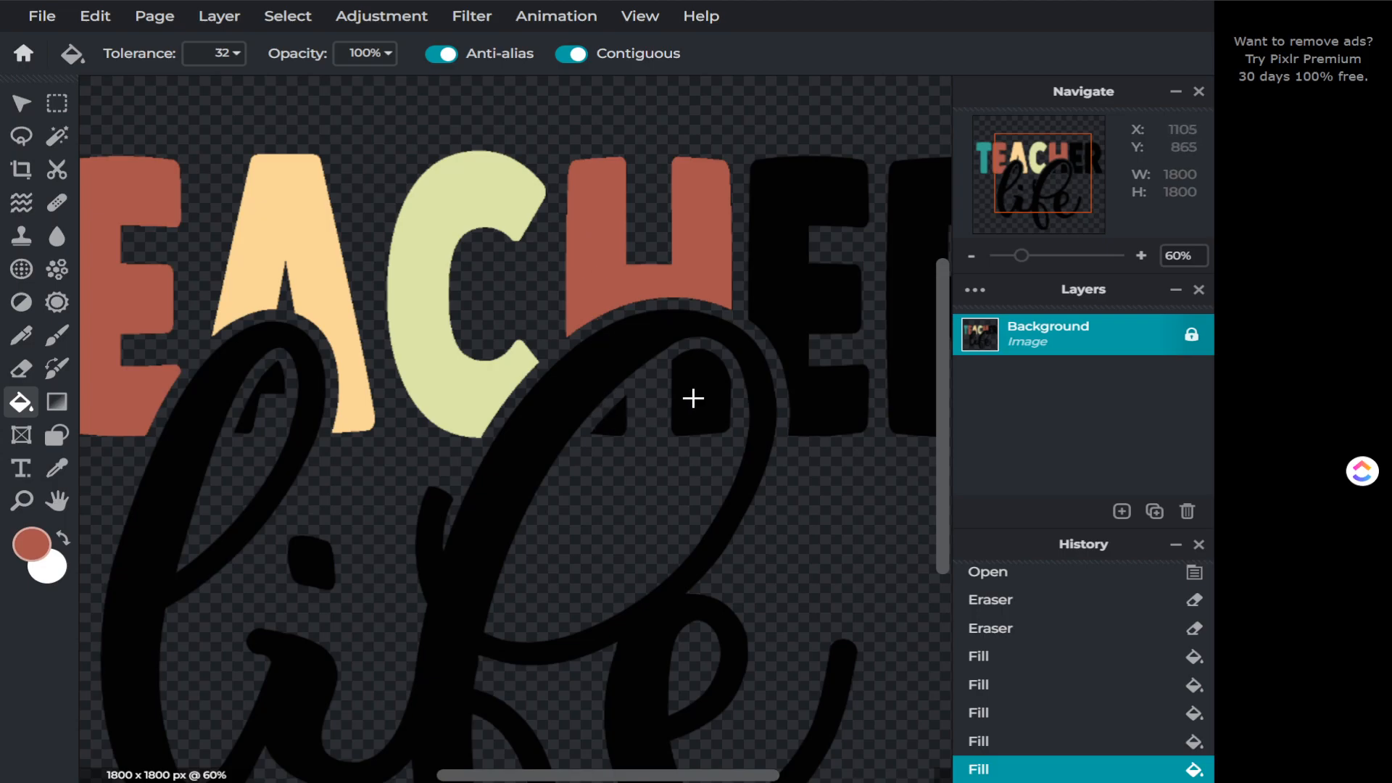
click(694, 398)
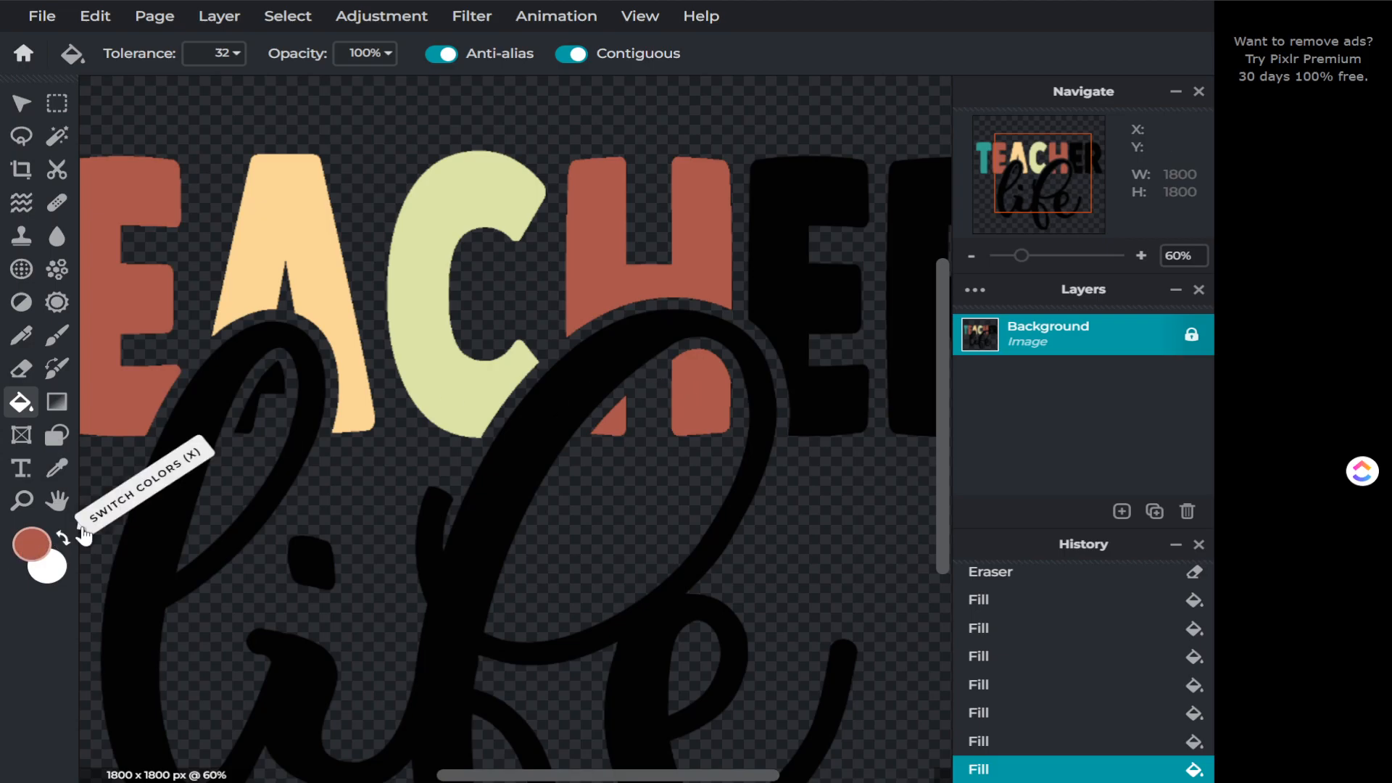
- Fill the lower piece of the letter A, inside the loop of the "l" in "life", with the pale orange #F9D697
click(47, 548)
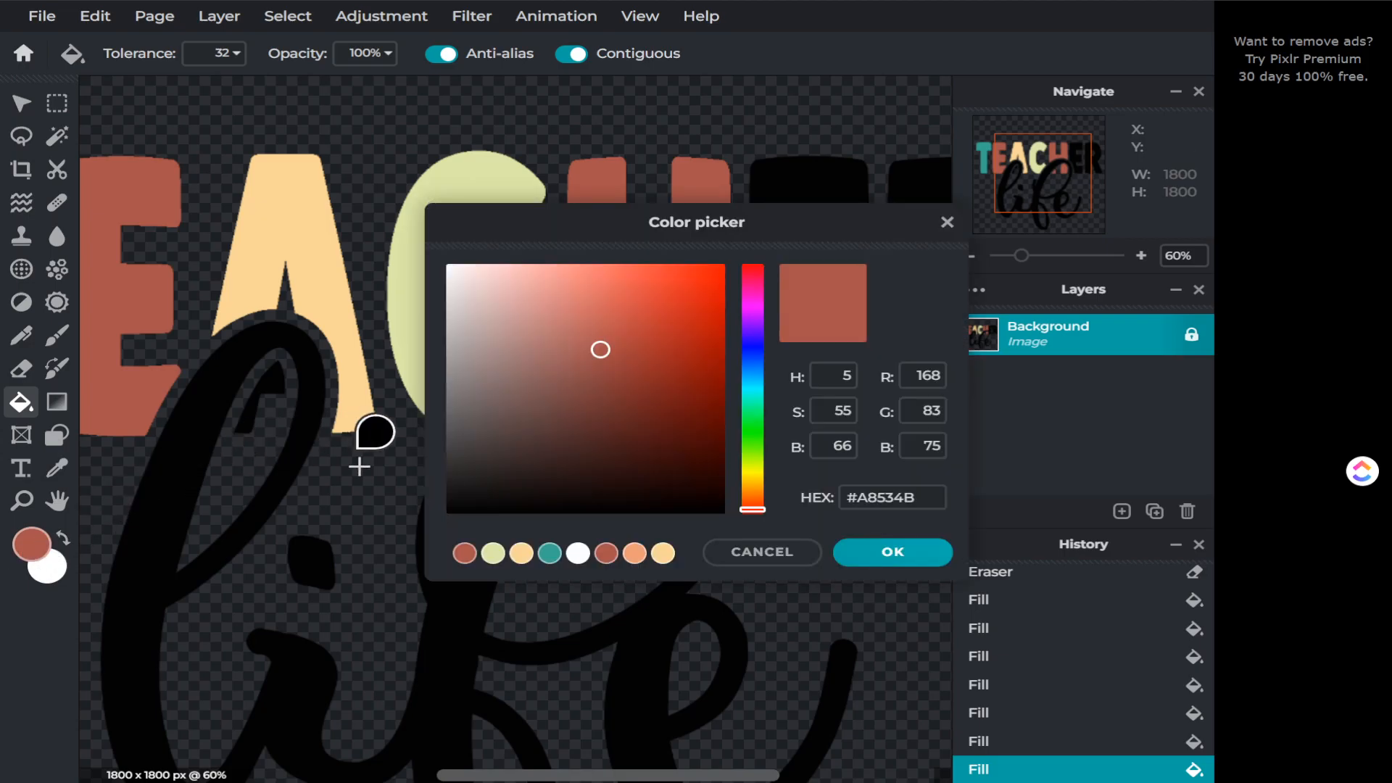
click(521, 554)
click(893, 556)
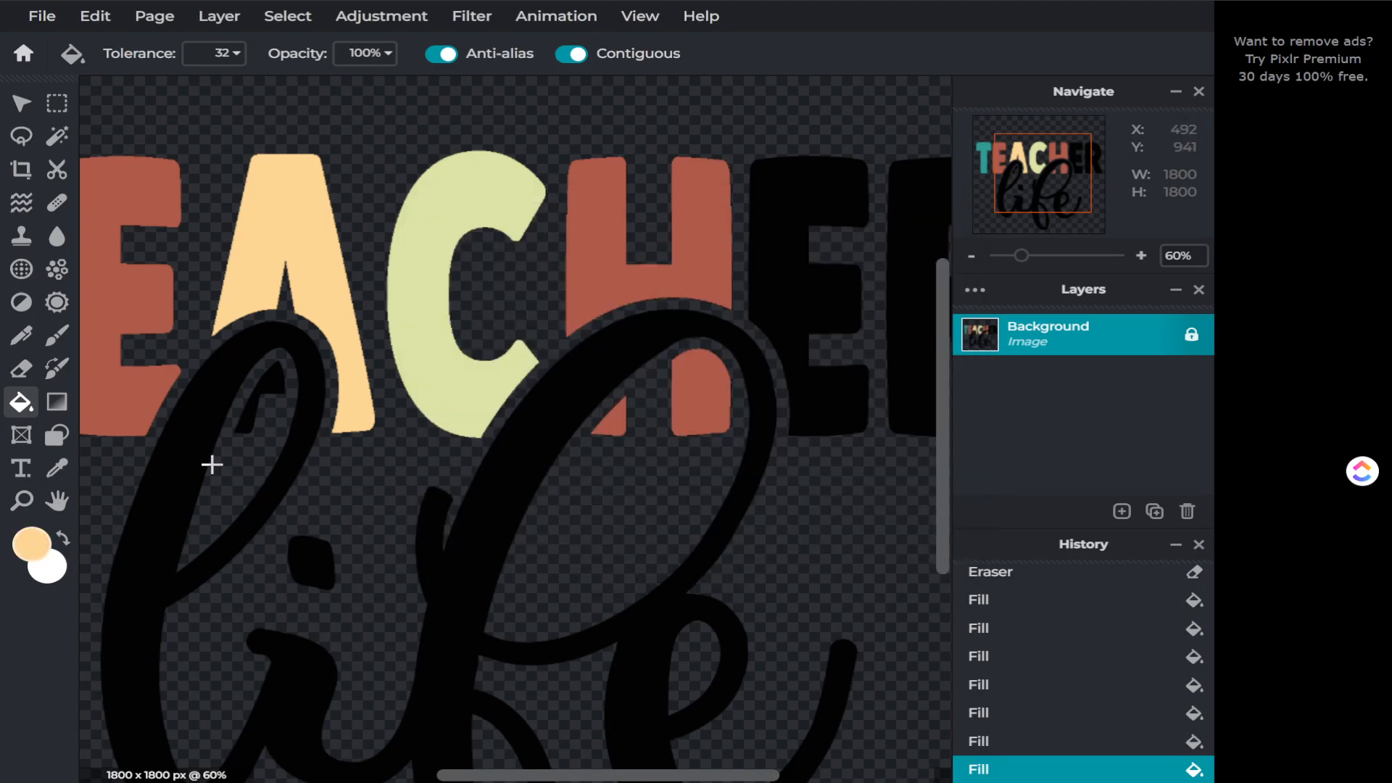
click(246, 421)
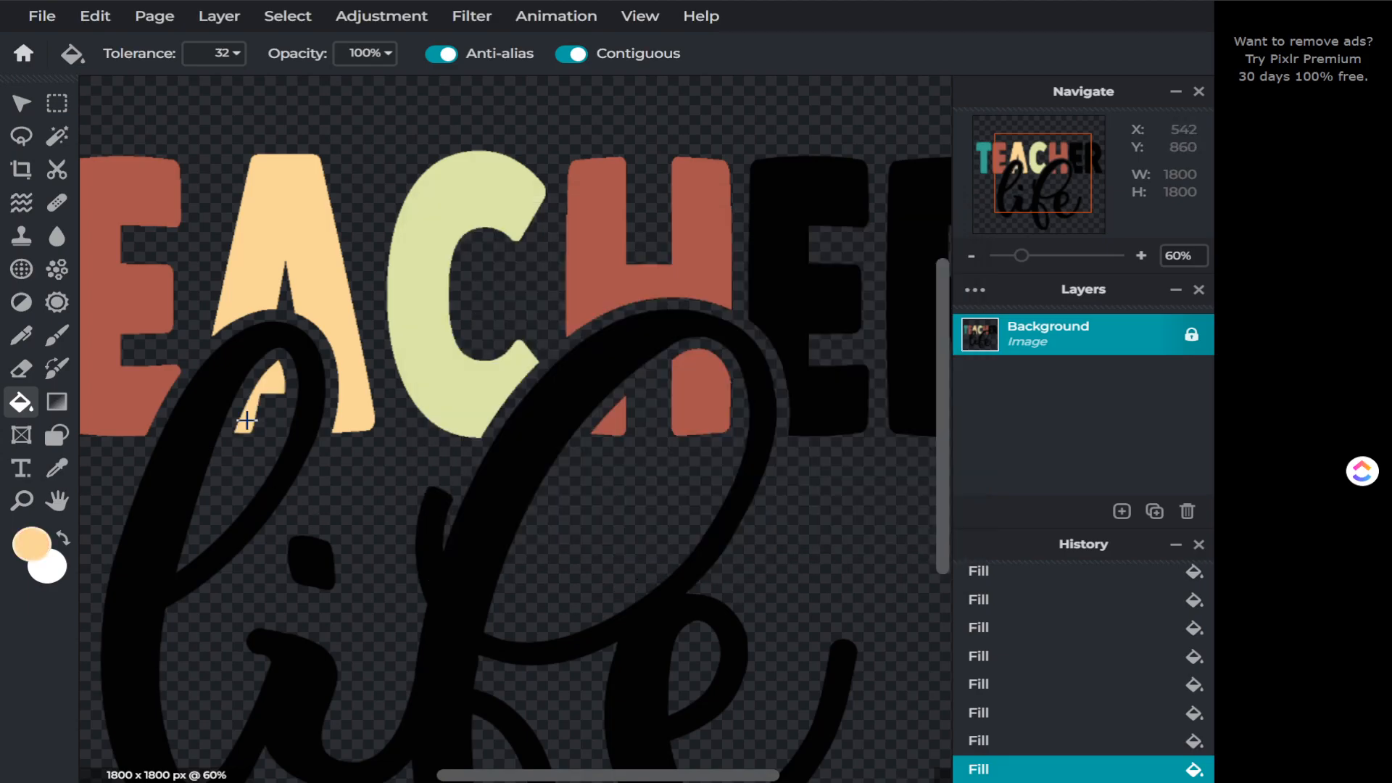
- Fill the second E of TEACHER with the T's teal, and the R and the whole word "life", including the dot, with orange #EC9D75
click(32, 545)
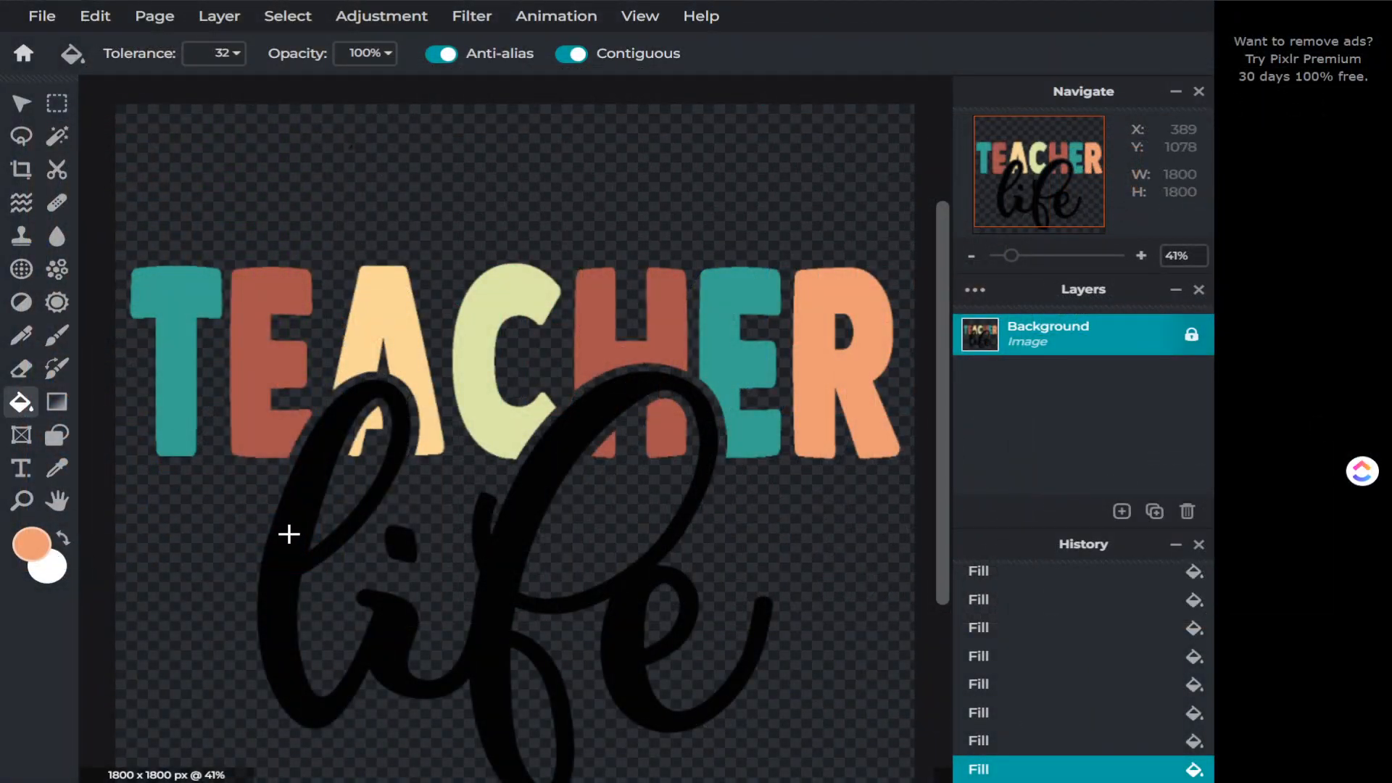
click(32, 544)
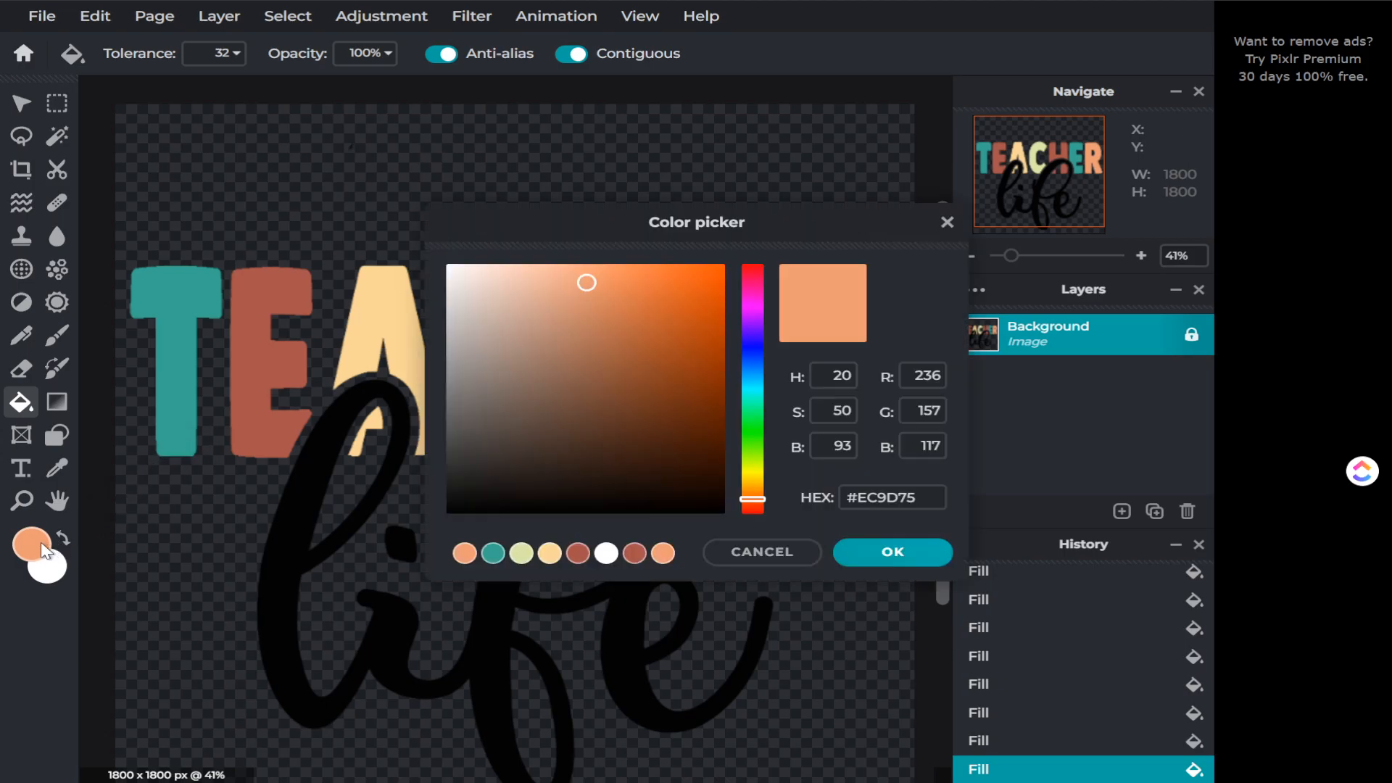
click(549, 555)
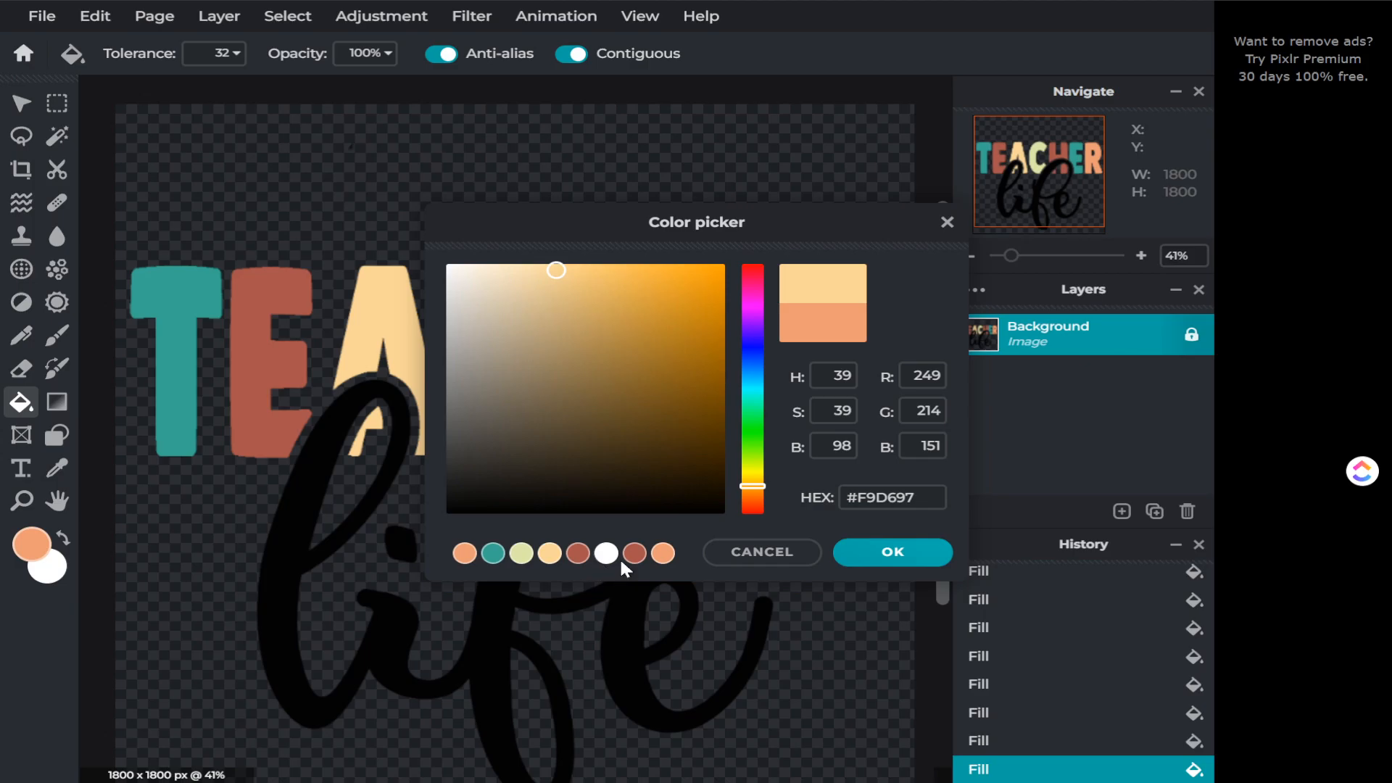
click(662, 554)
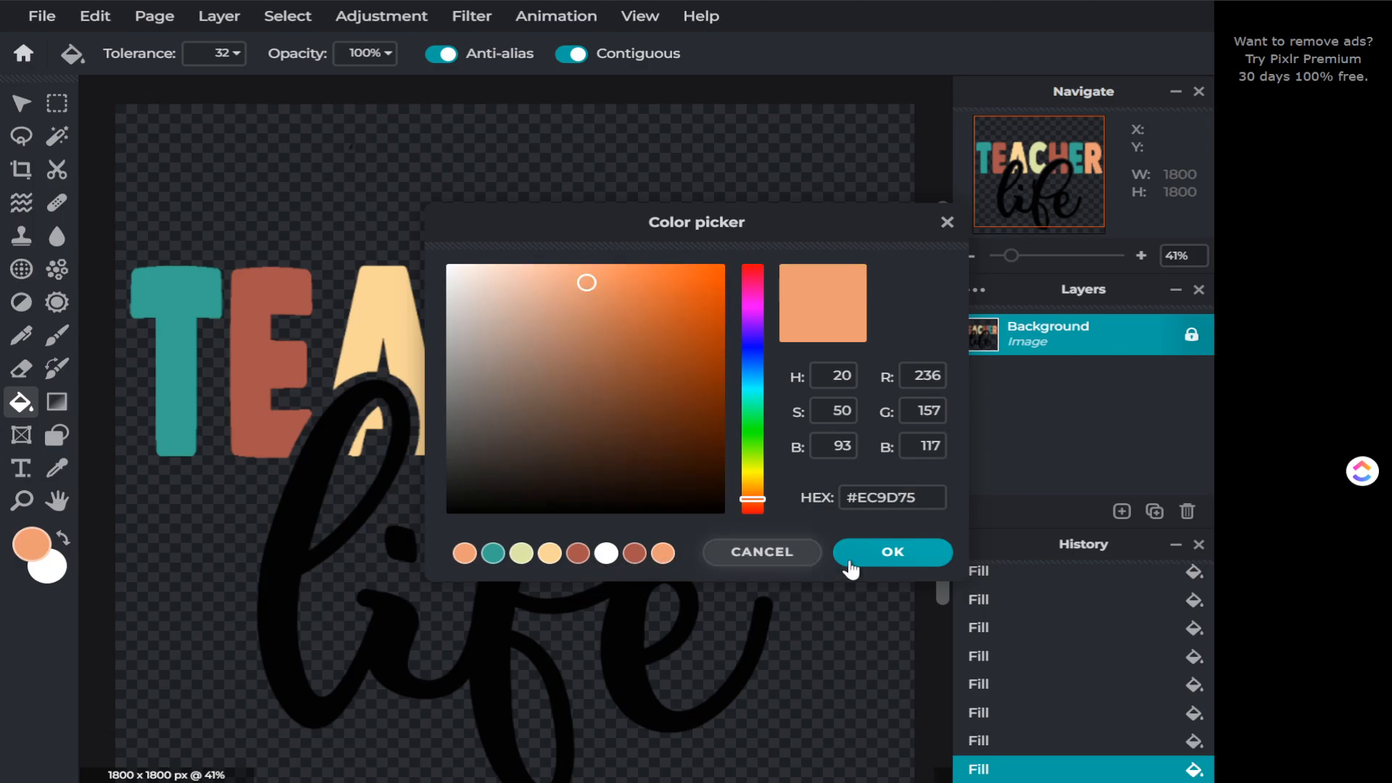
click(892, 552)
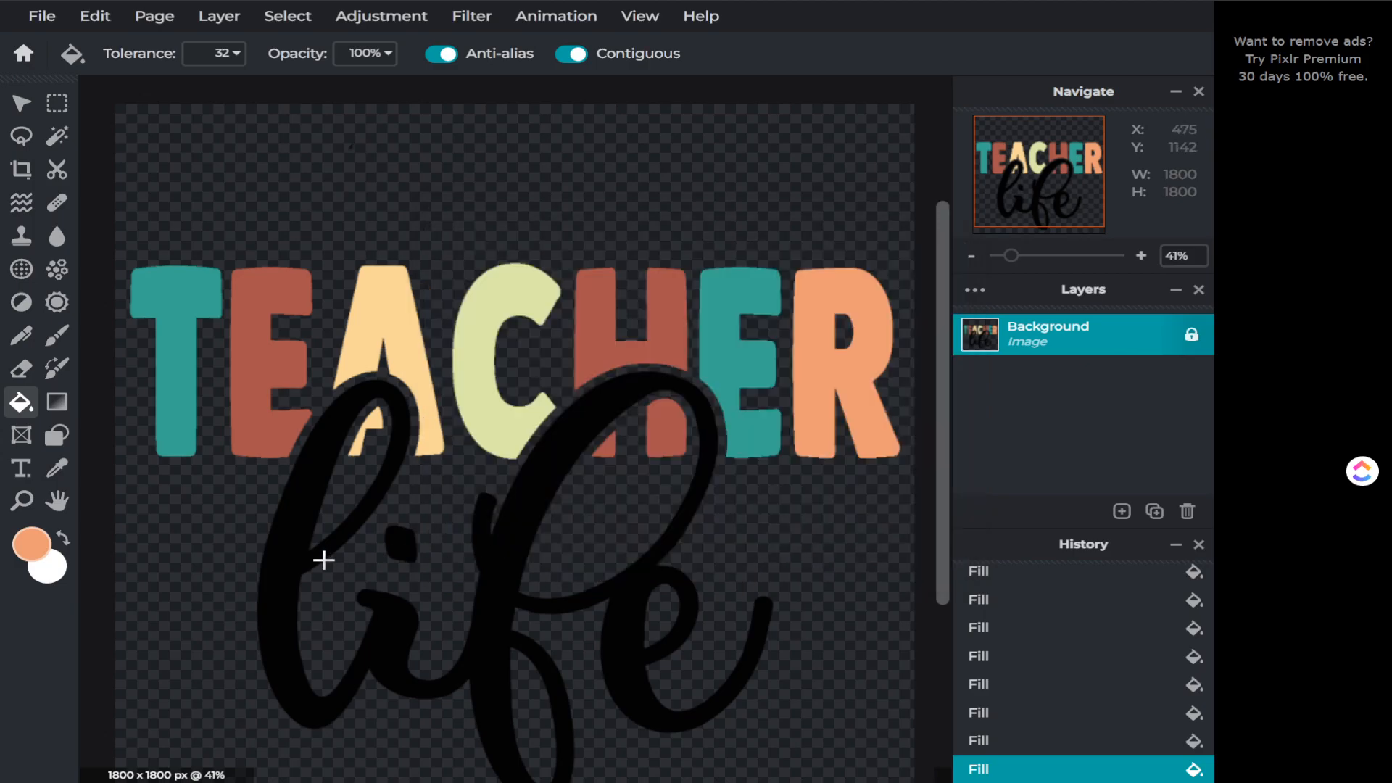
click(280, 568)
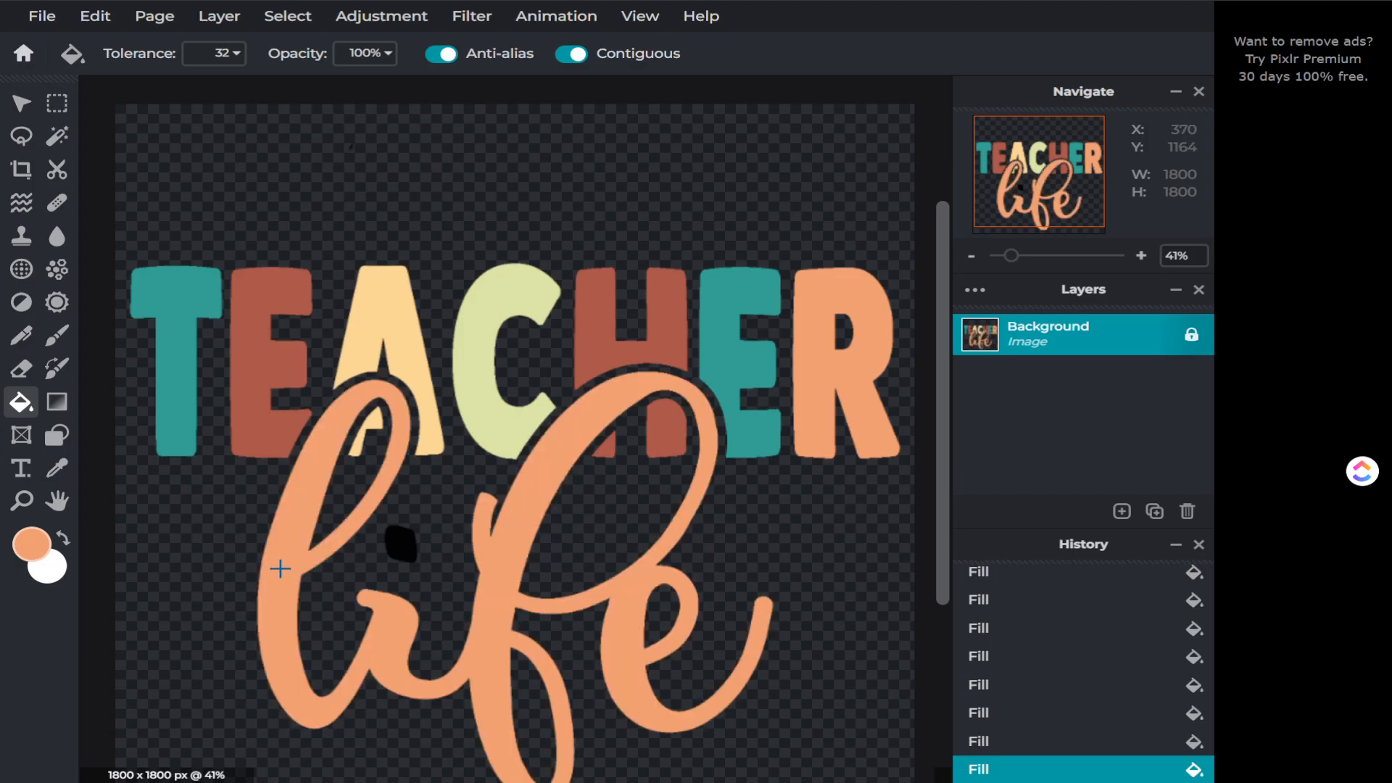
click(404, 549)
- Export the recoloured TEACHER life page as a PNG
scroll(550, 547, down, 3)
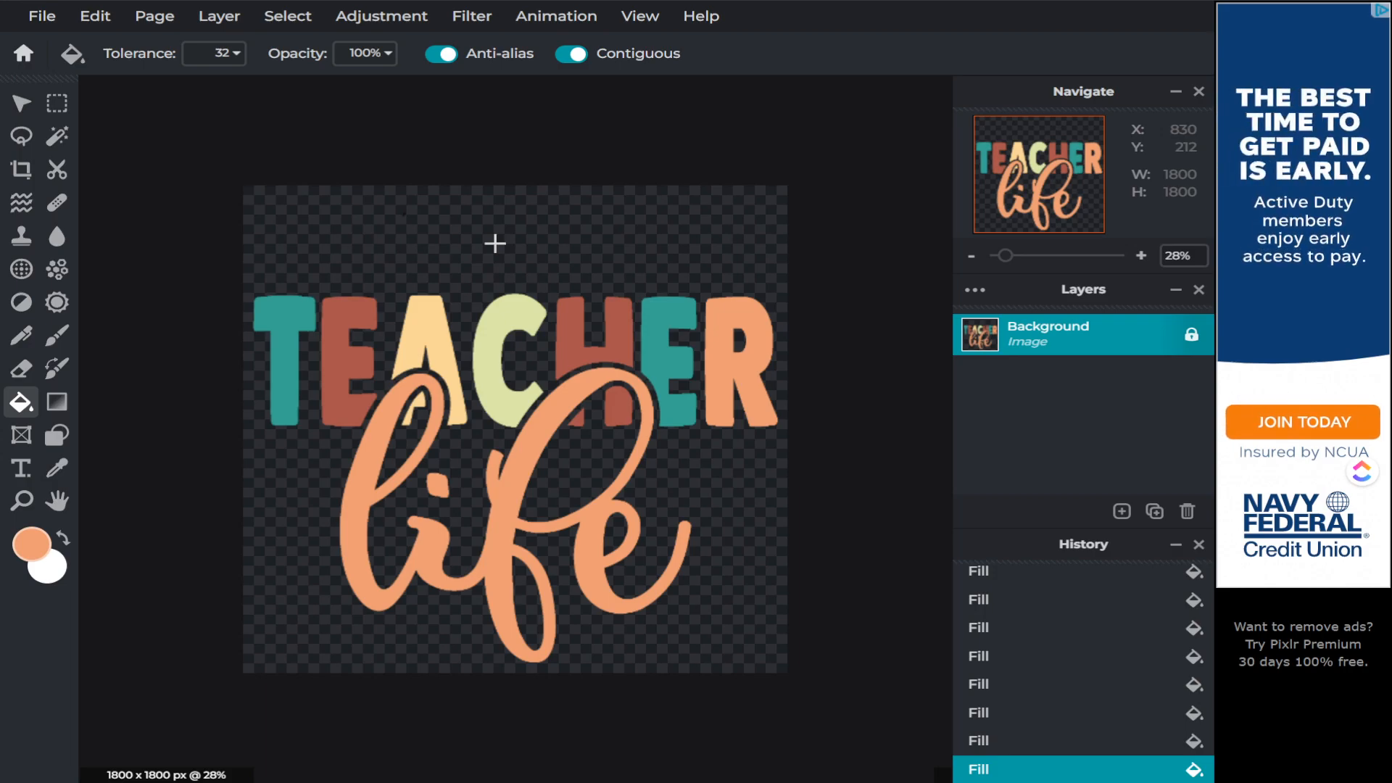
click(42, 16)
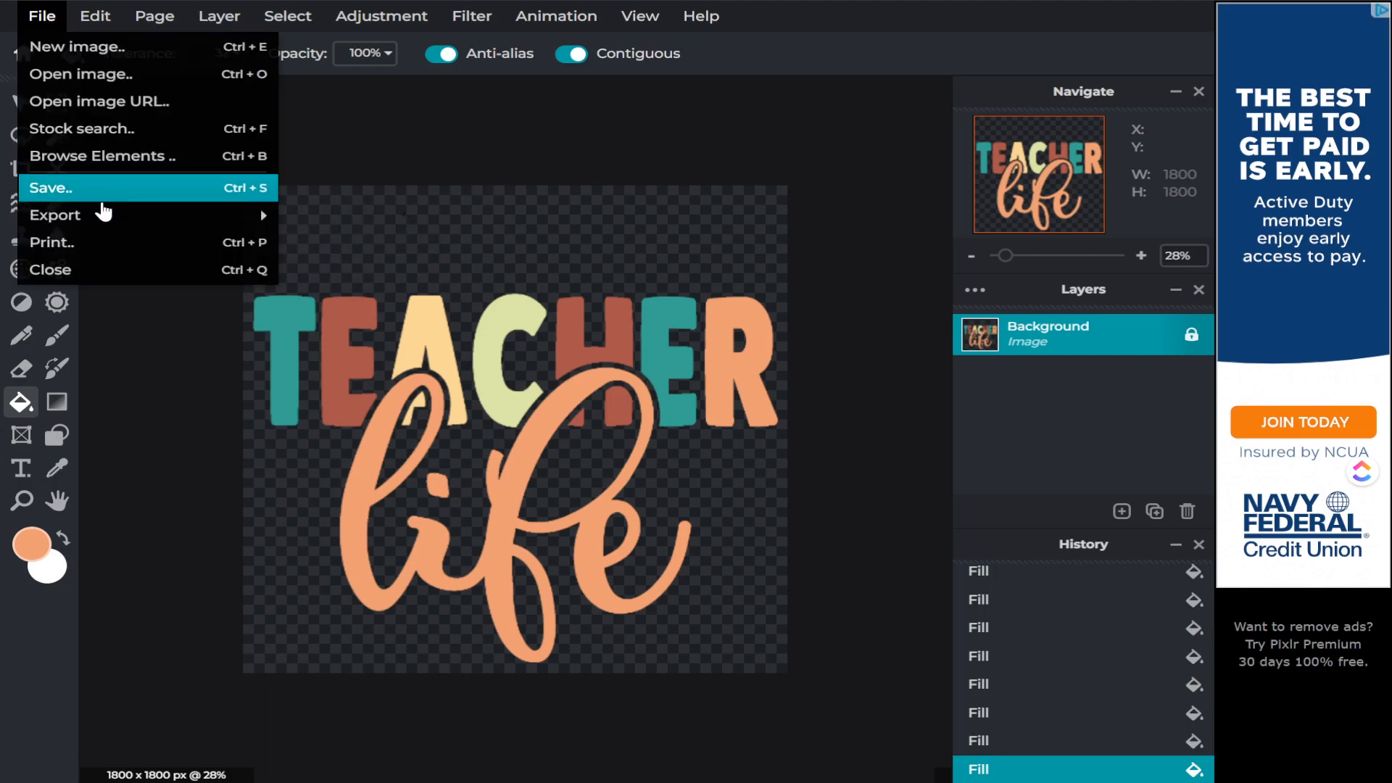
mouse_move(84, 216)
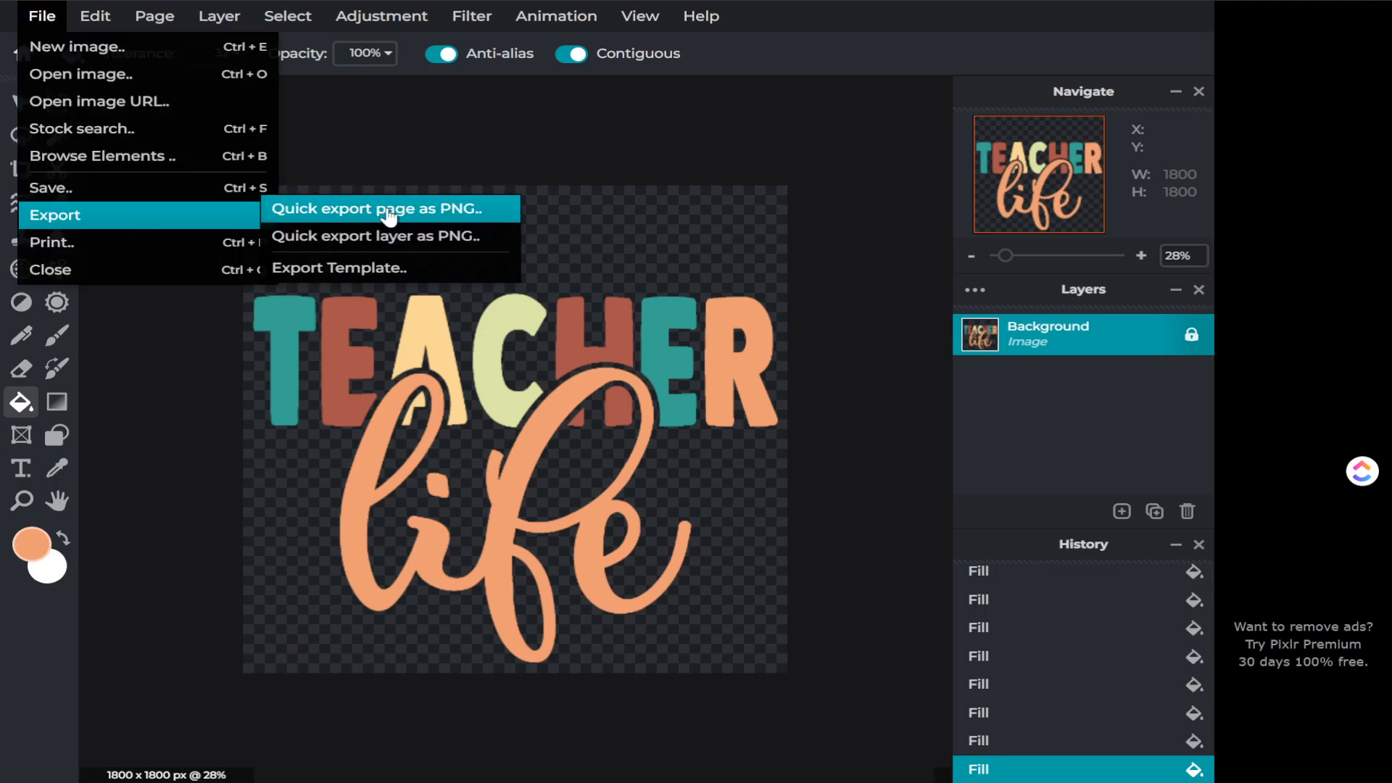
click(390, 213)
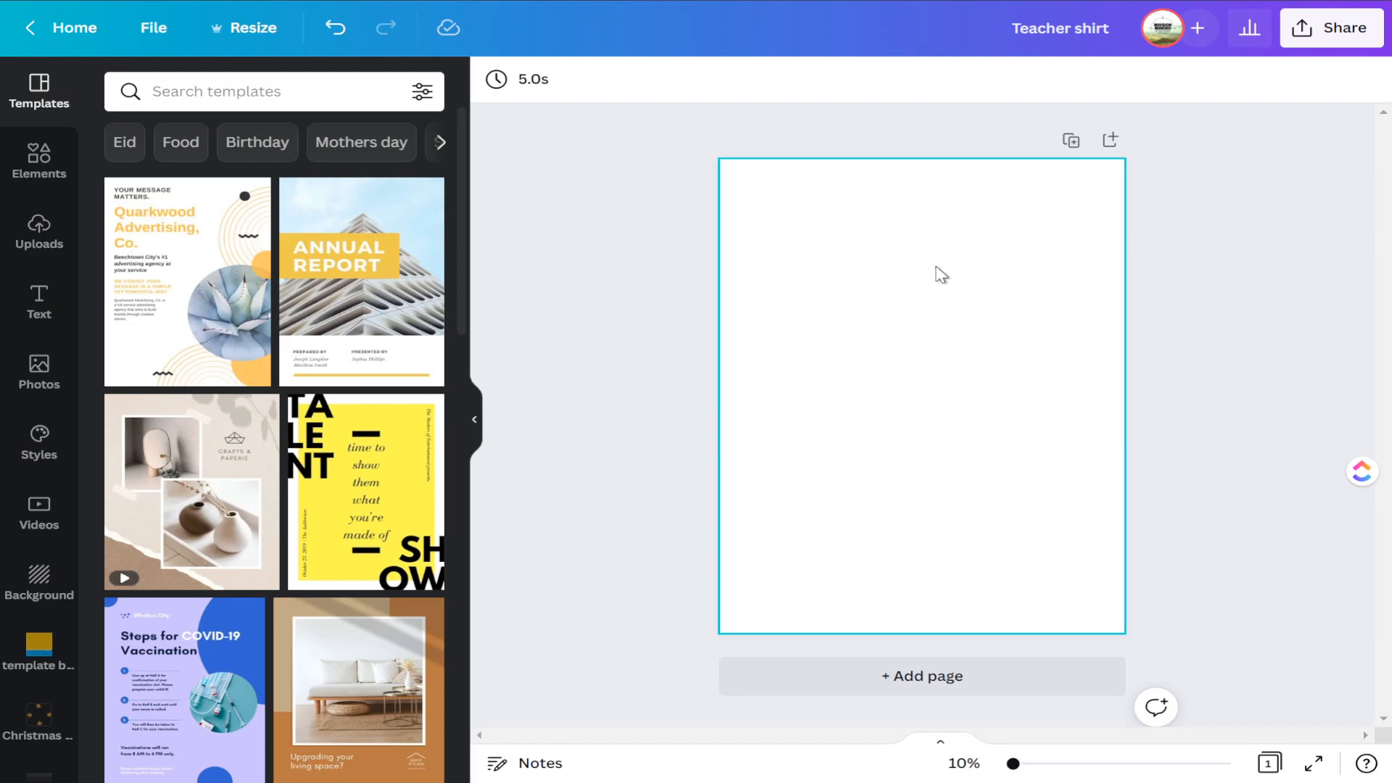
- In the Canva design "Teacher shirt", place the uploaded TEACHER life image on the page and enlarge it slightly
click(252, 30)
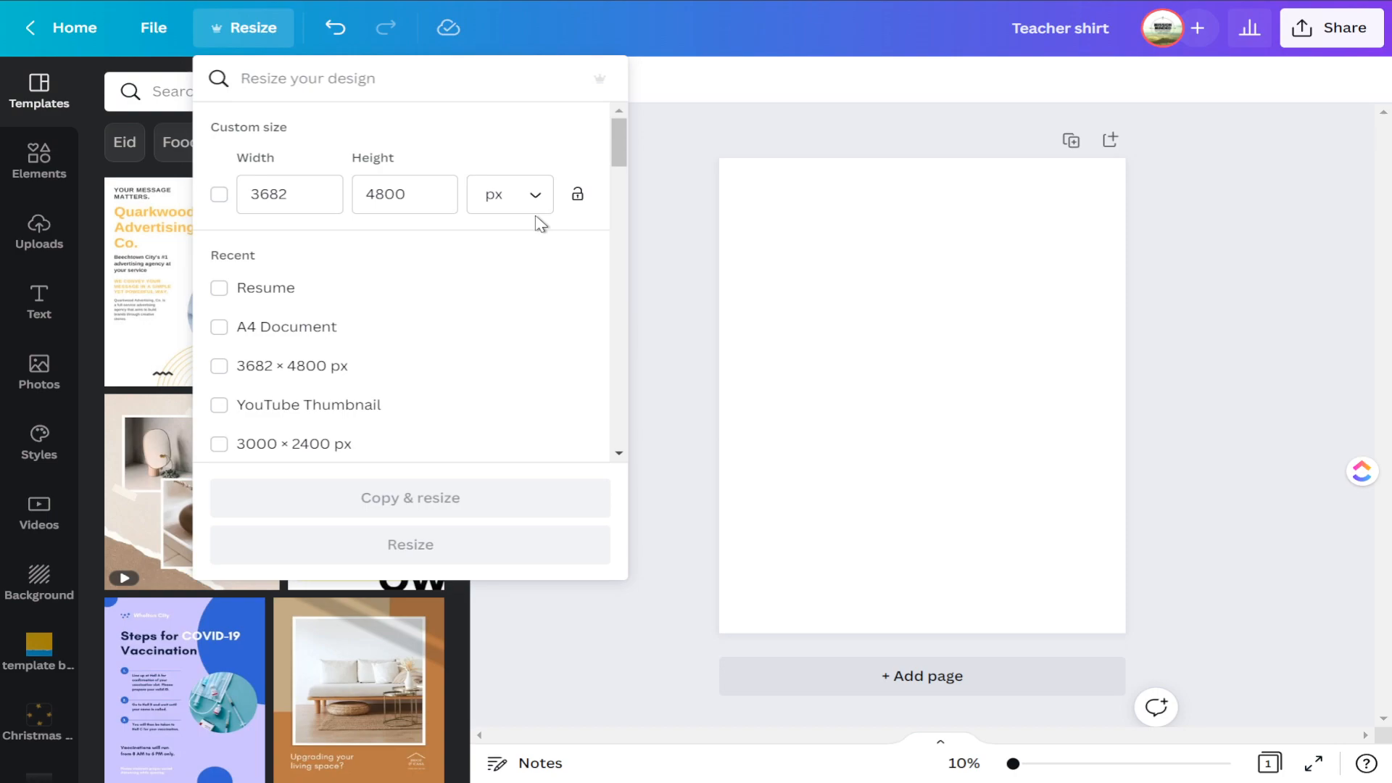
click(794, 389)
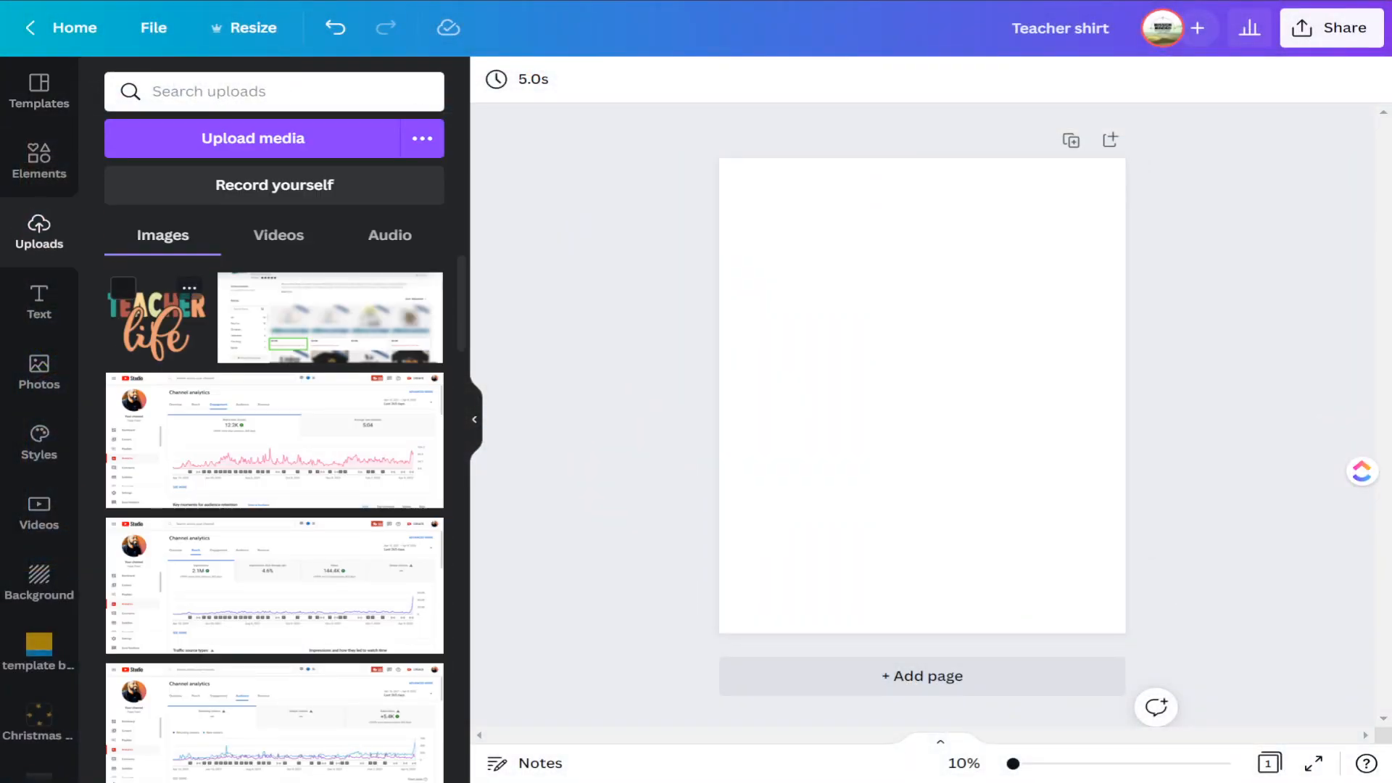
click(160, 340)
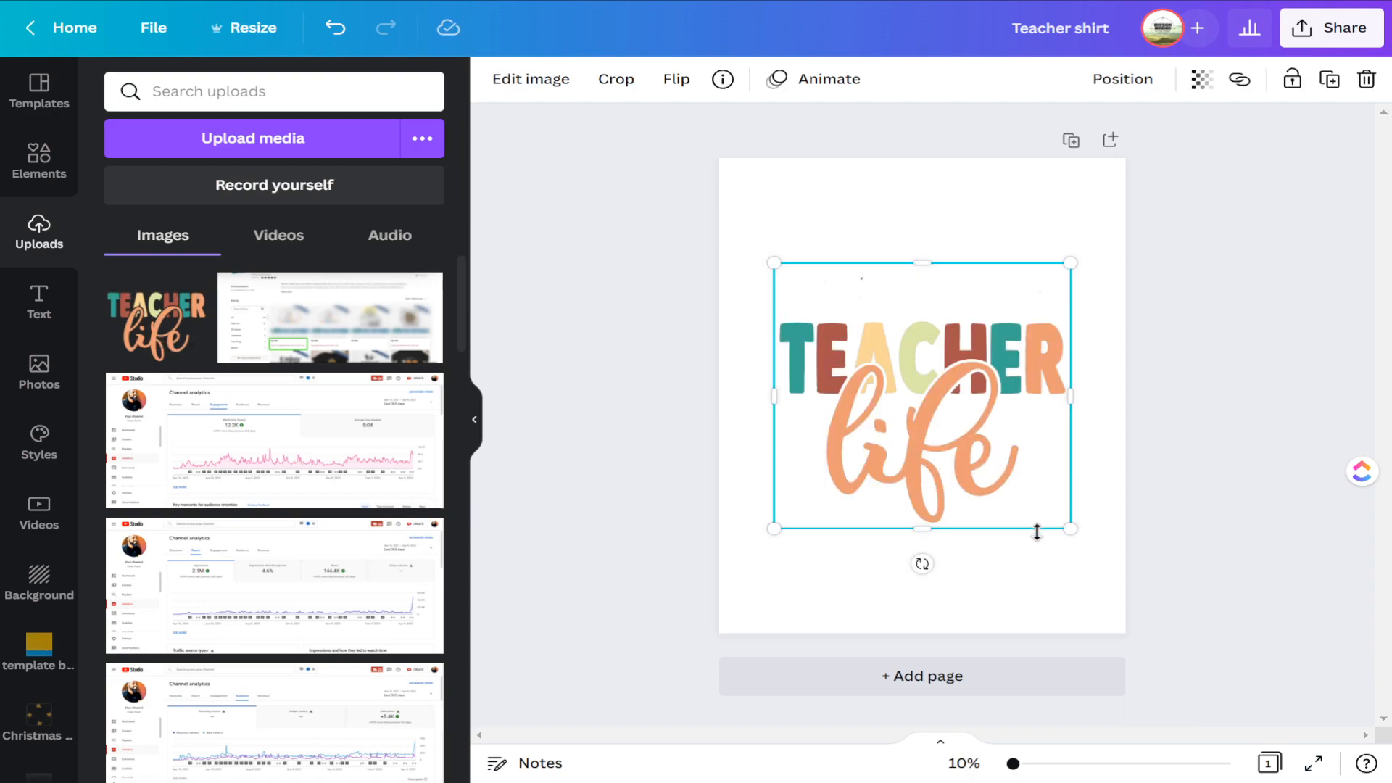
drag(1074, 535, 1128, 583)
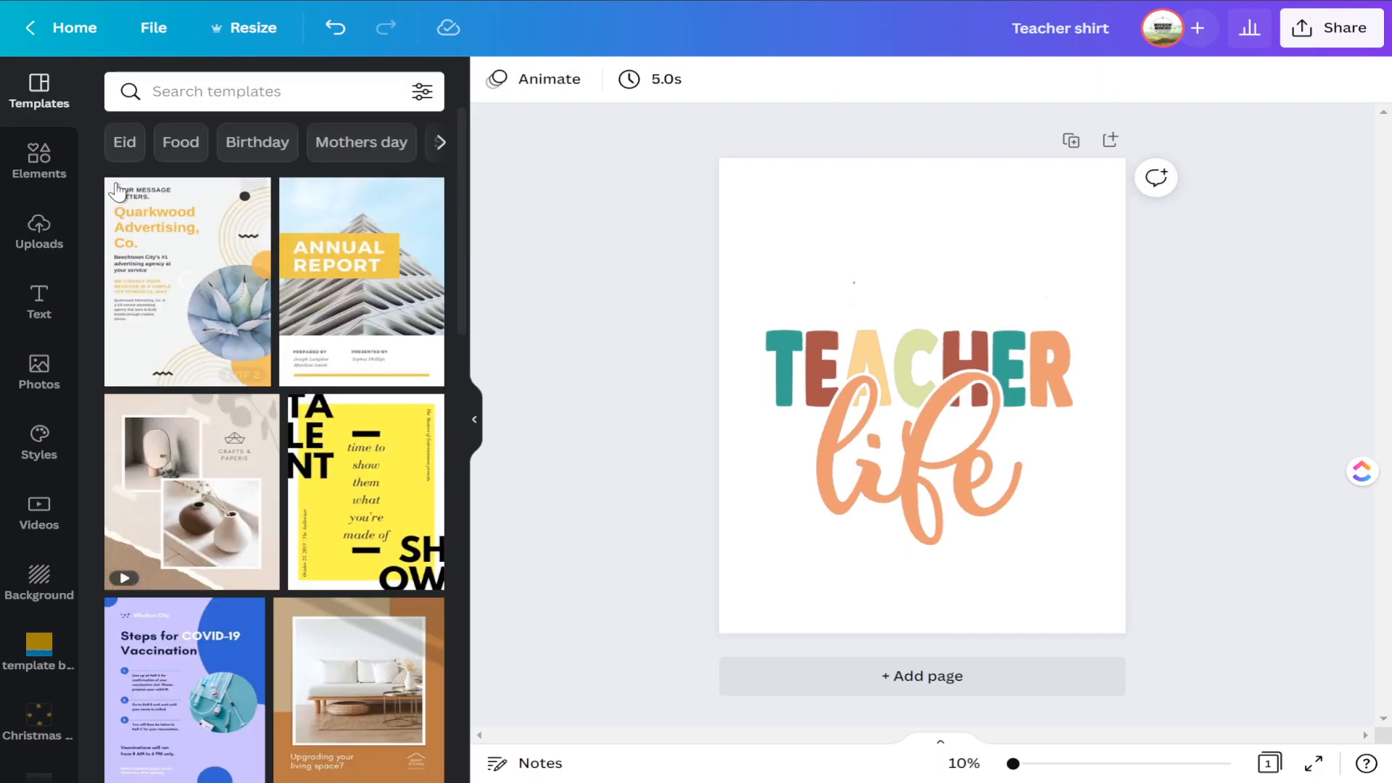
- Search the elements for "rainbow", add the three-arch boho rainbow in grey, mustard and pink, and place it above TEACHER
click(34, 161)
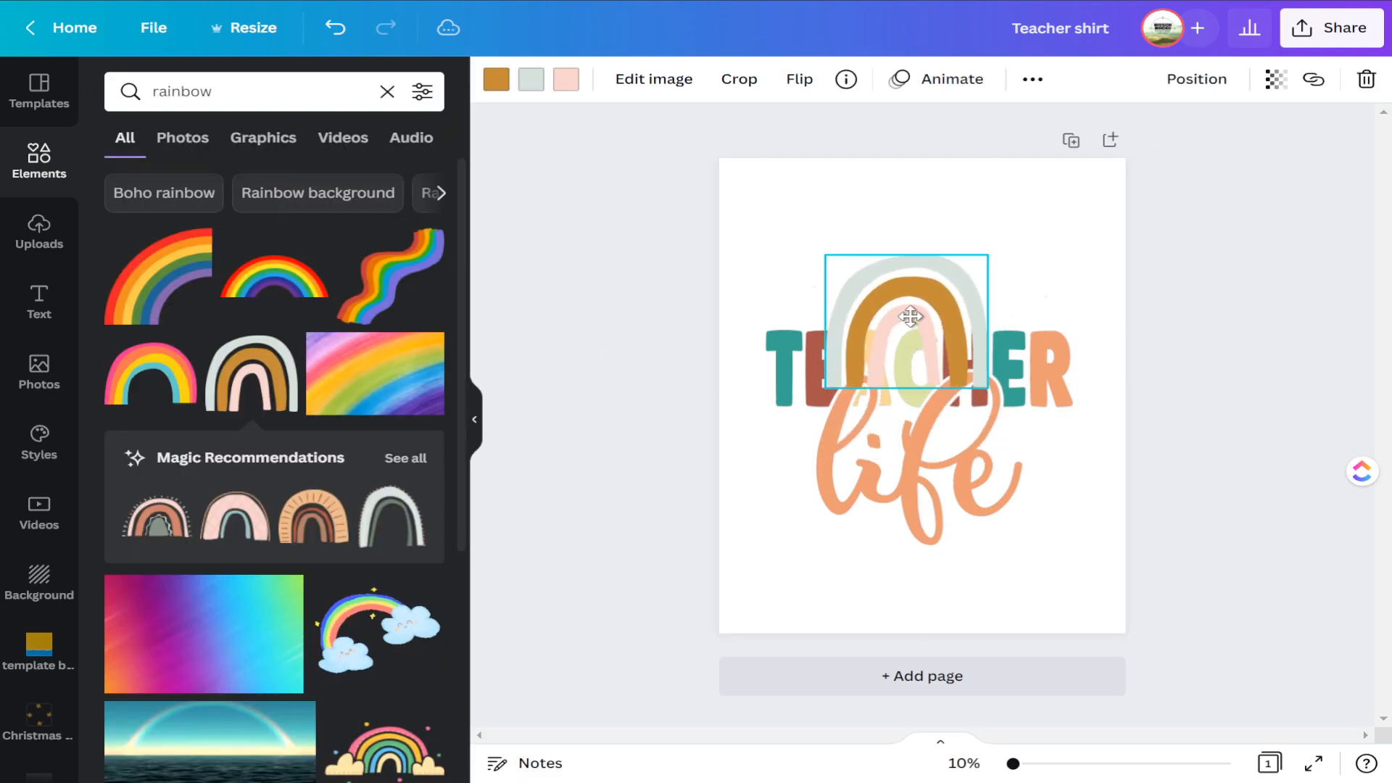
drag(917, 343, 916, 271)
click(1039, 270)
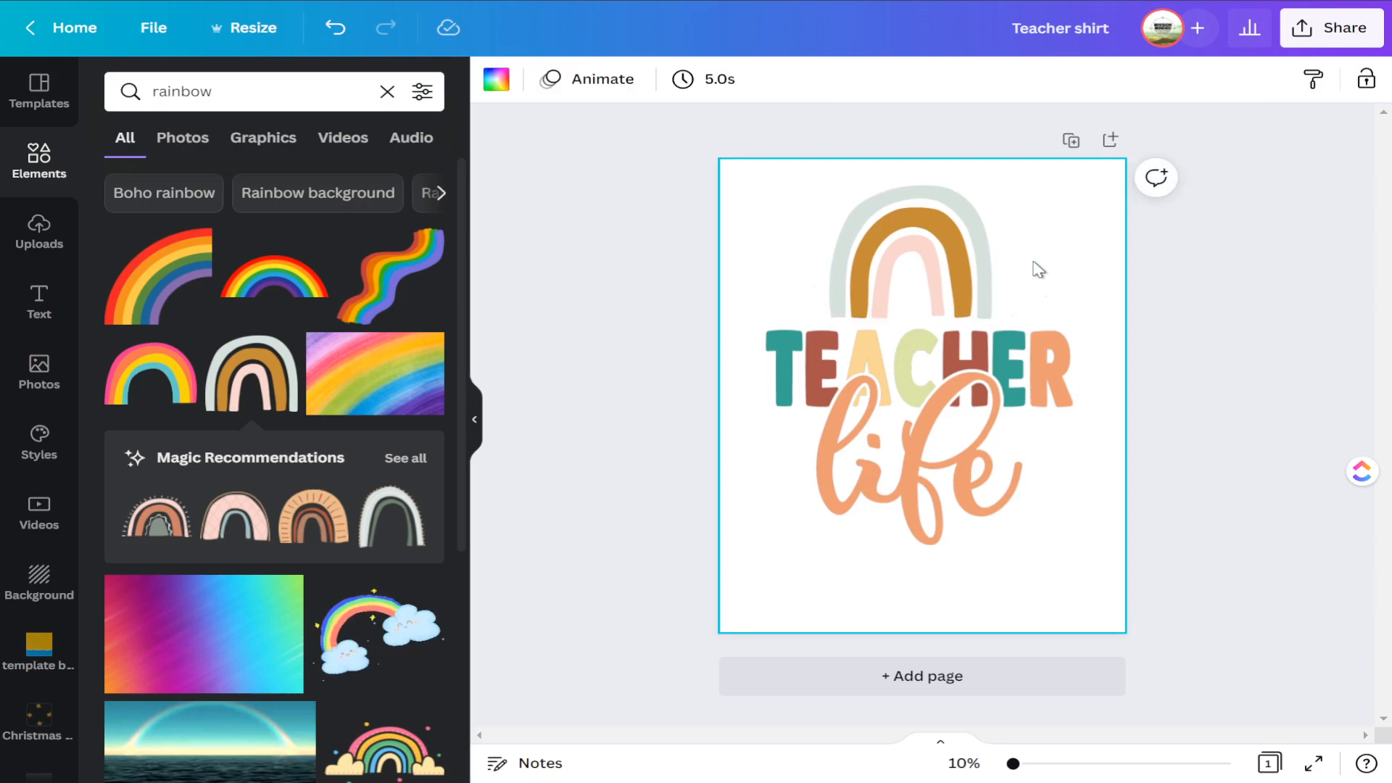
- Recolour the rainbow's mustard middle arch to the orange #EC9D75 sampled from the word "life"
click(873, 232)
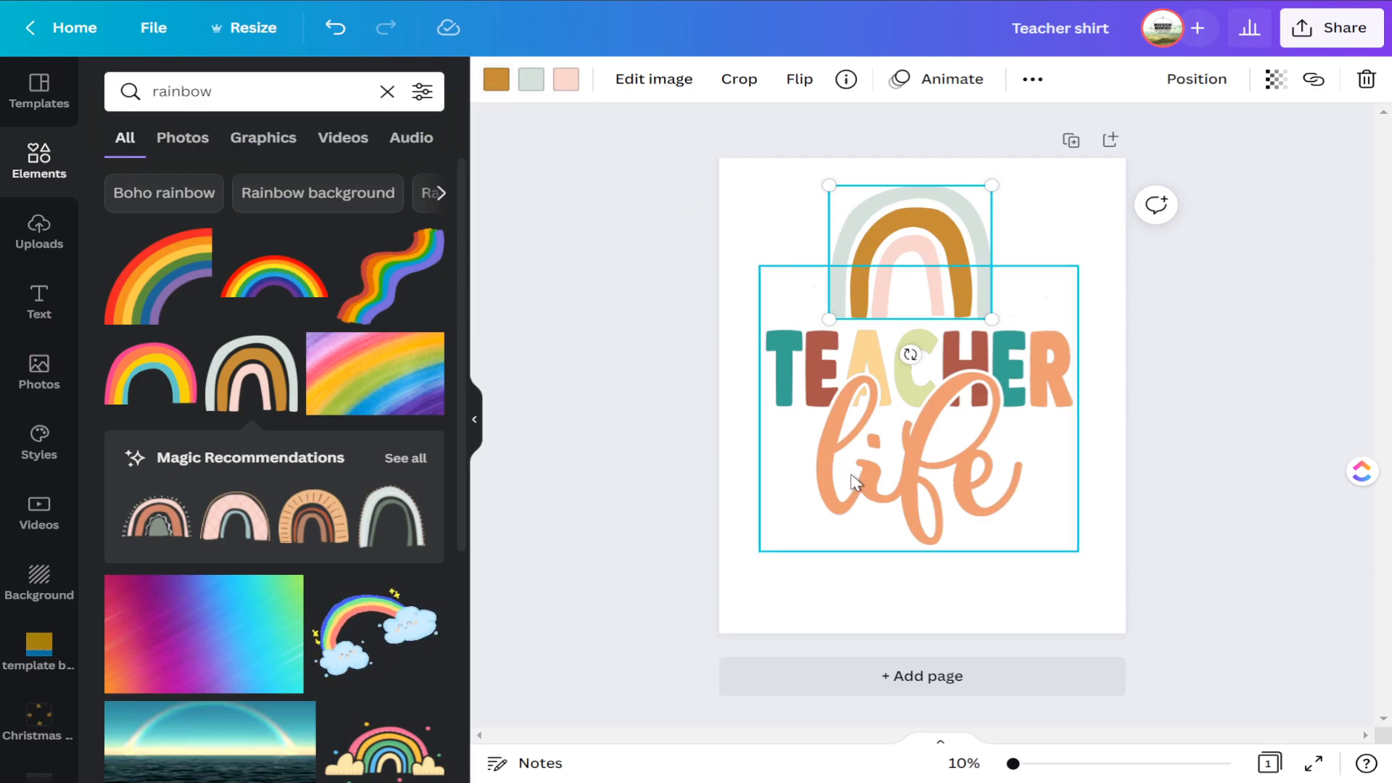
click(497, 81)
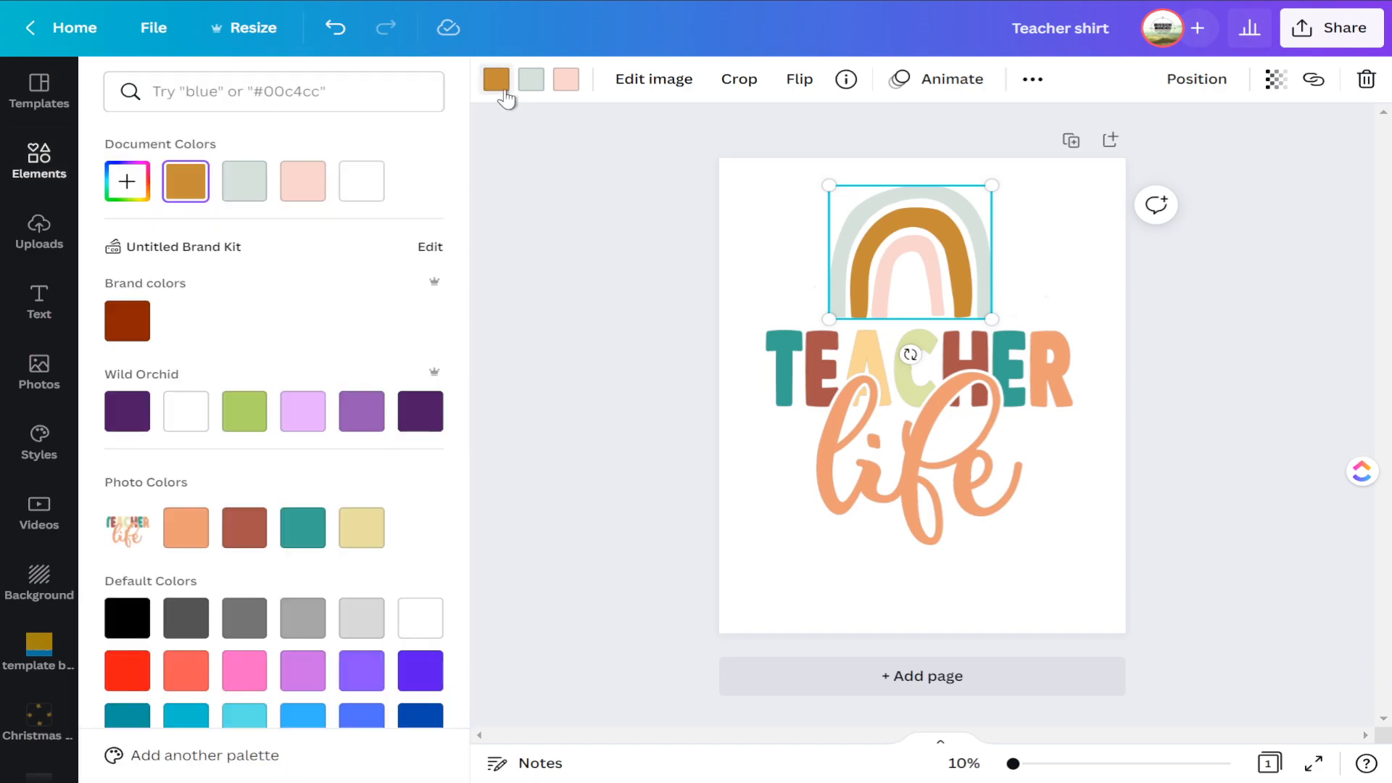
click(128, 190)
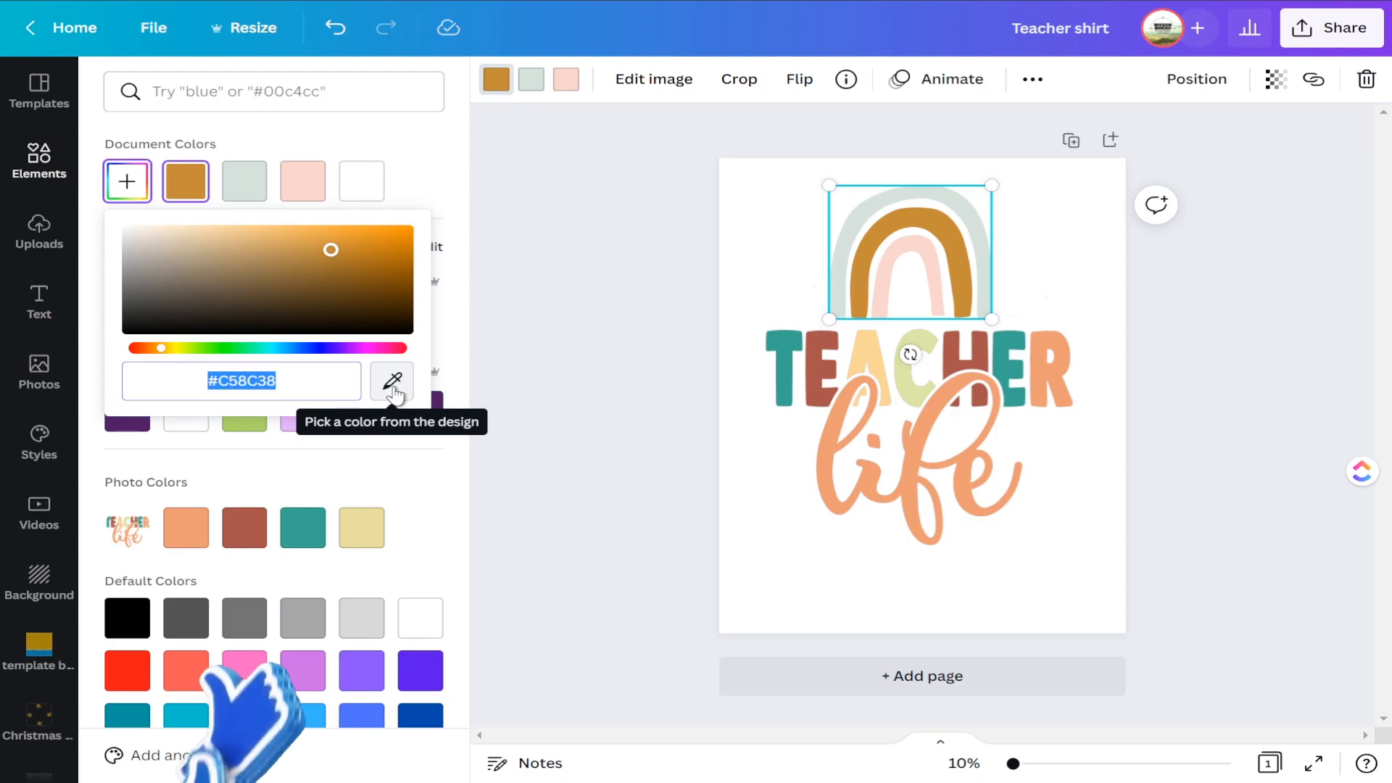
click(393, 386)
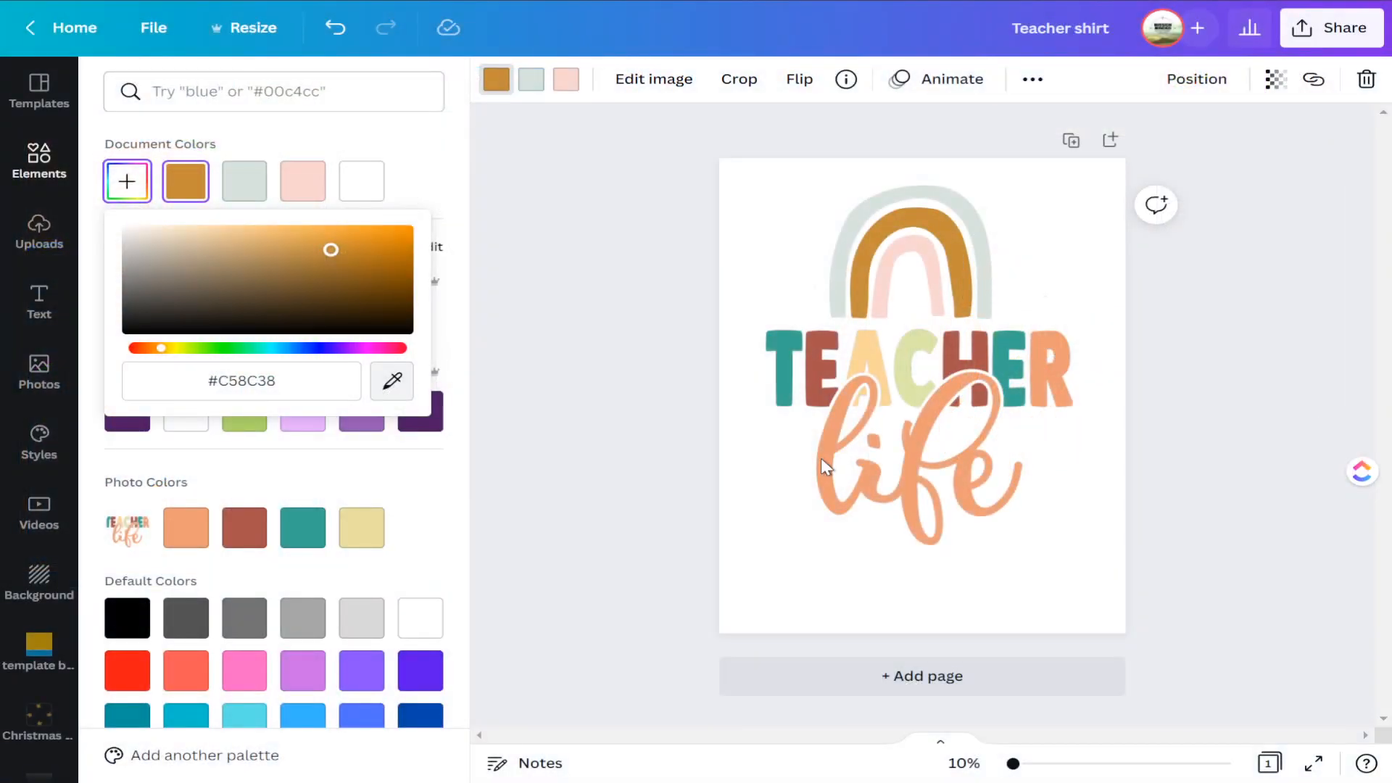
click(822, 468)
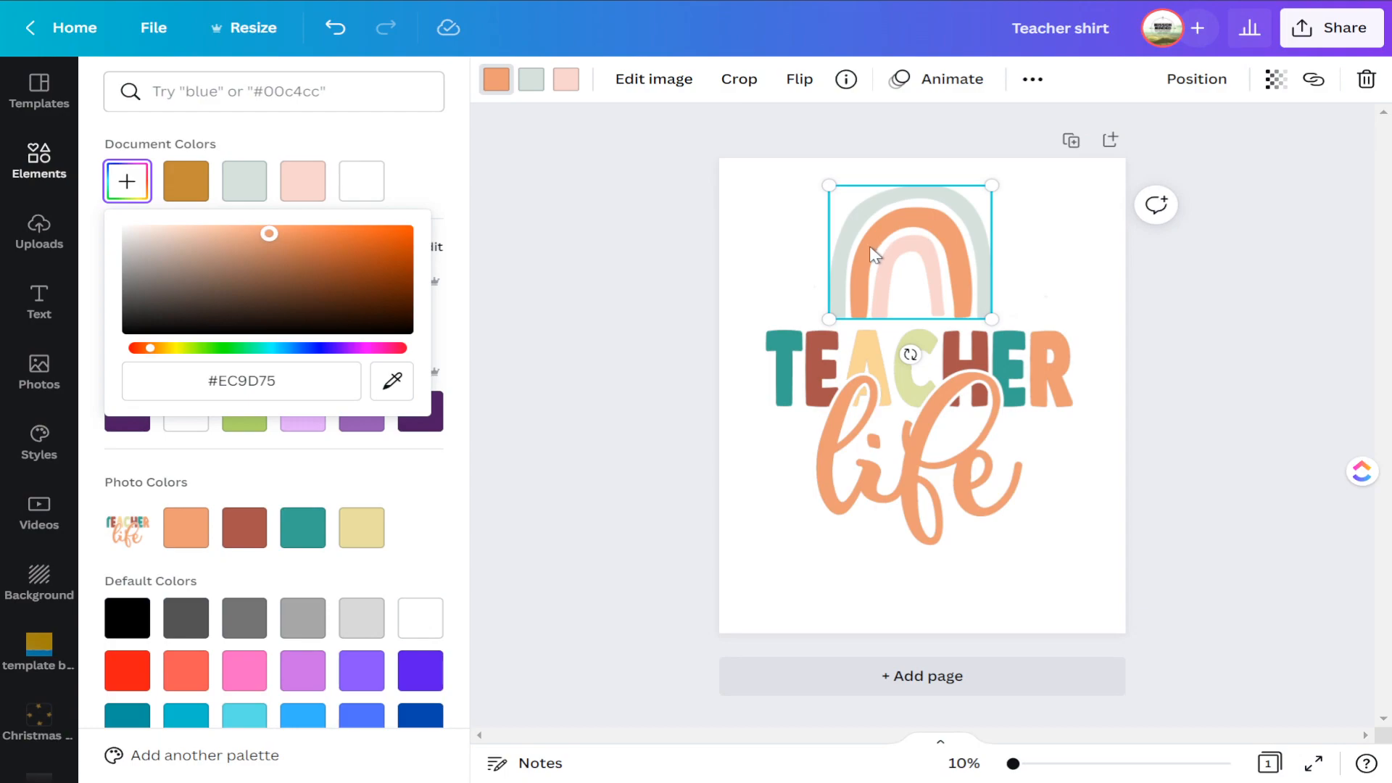
- Recolour the rainbow's grey outer arch to the teal #38A793 sampled from the T of TEACHER
click(531, 78)
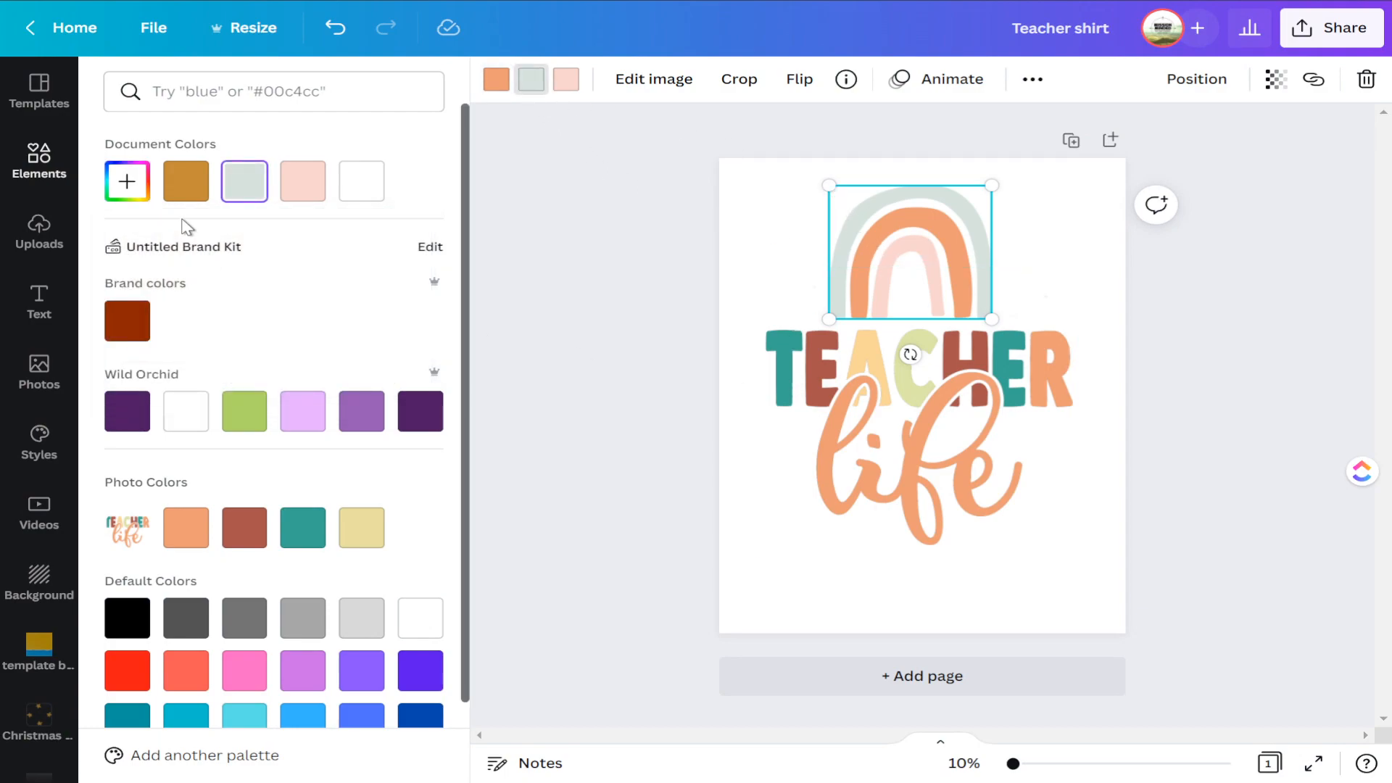
click(126, 181)
click(392, 382)
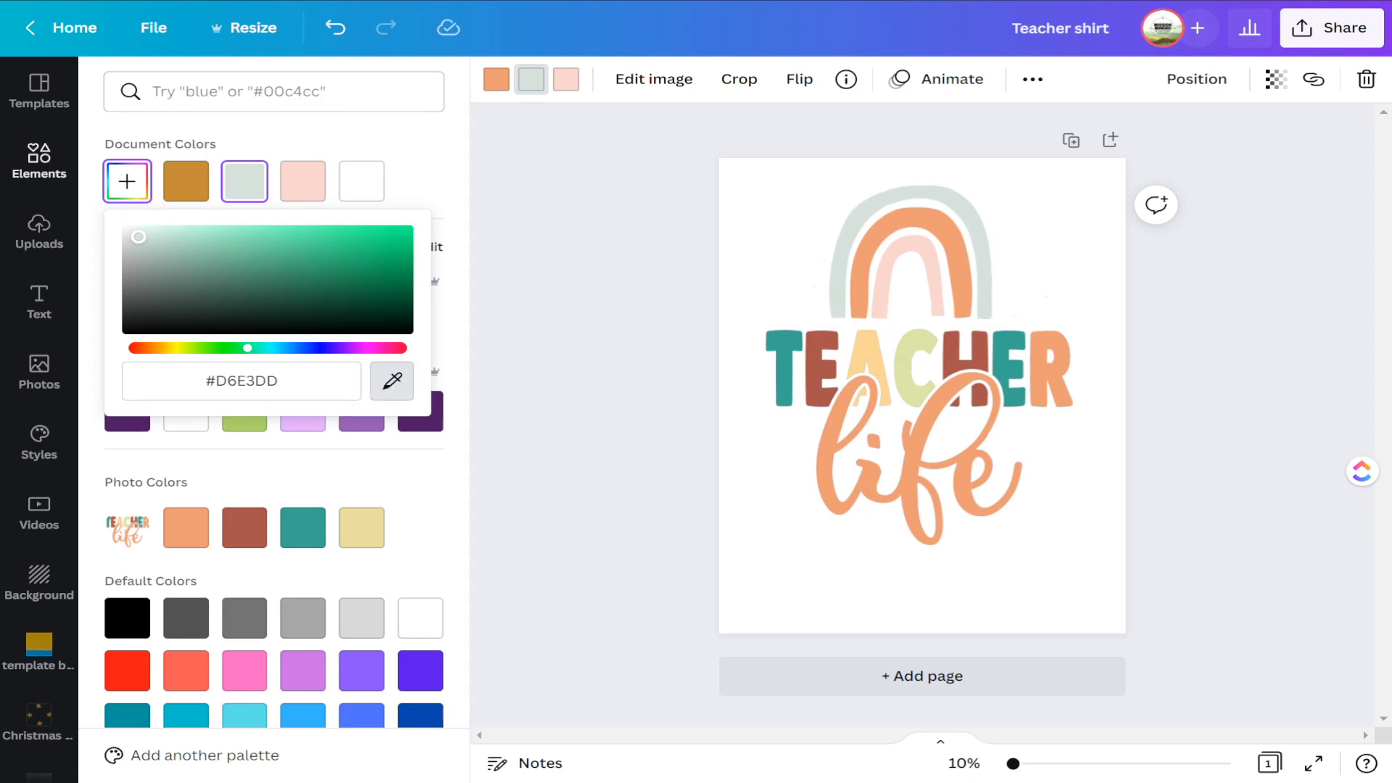
click(779, 356)
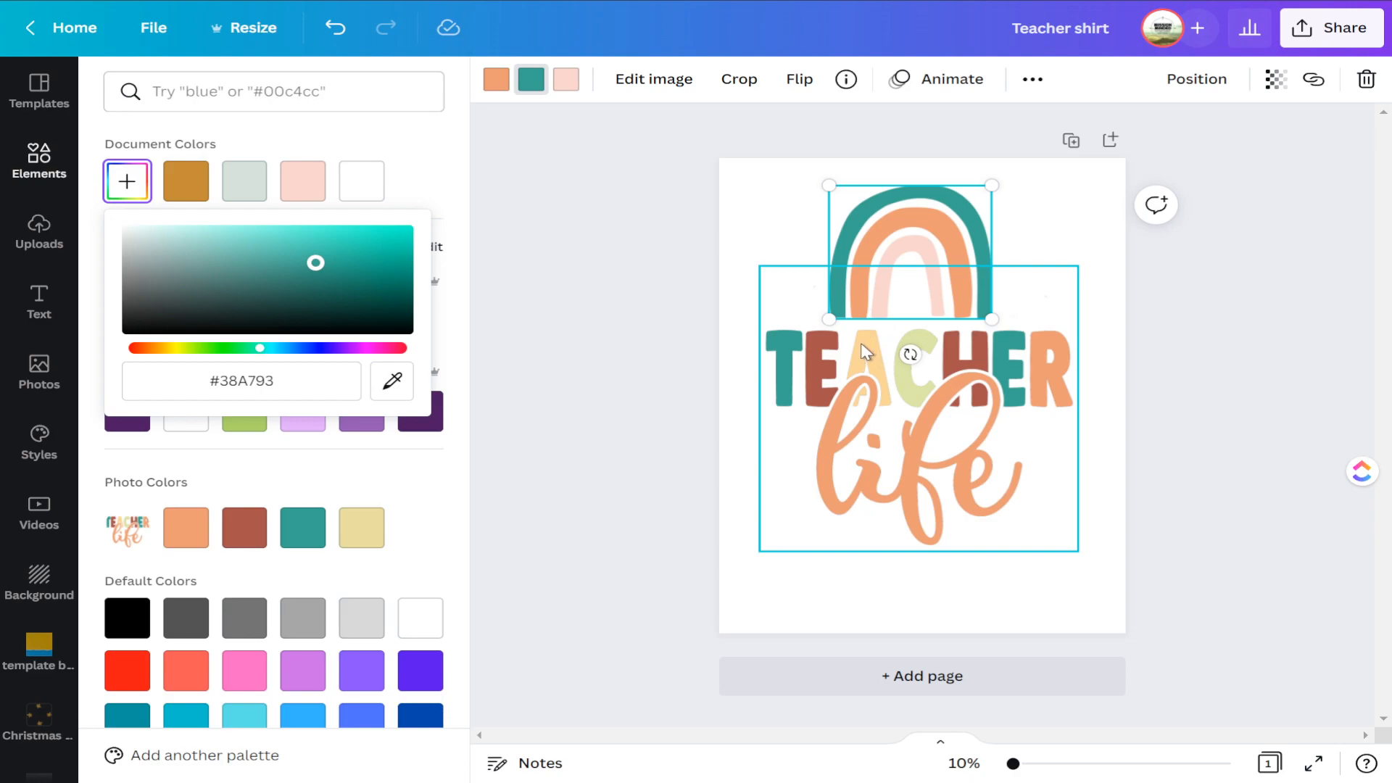
- Recolour the rainbow's pink inner arch to the pale orange sampled from the letter A of TEACHER
click(566, 79)
click(127, 181)
click(392, 382)
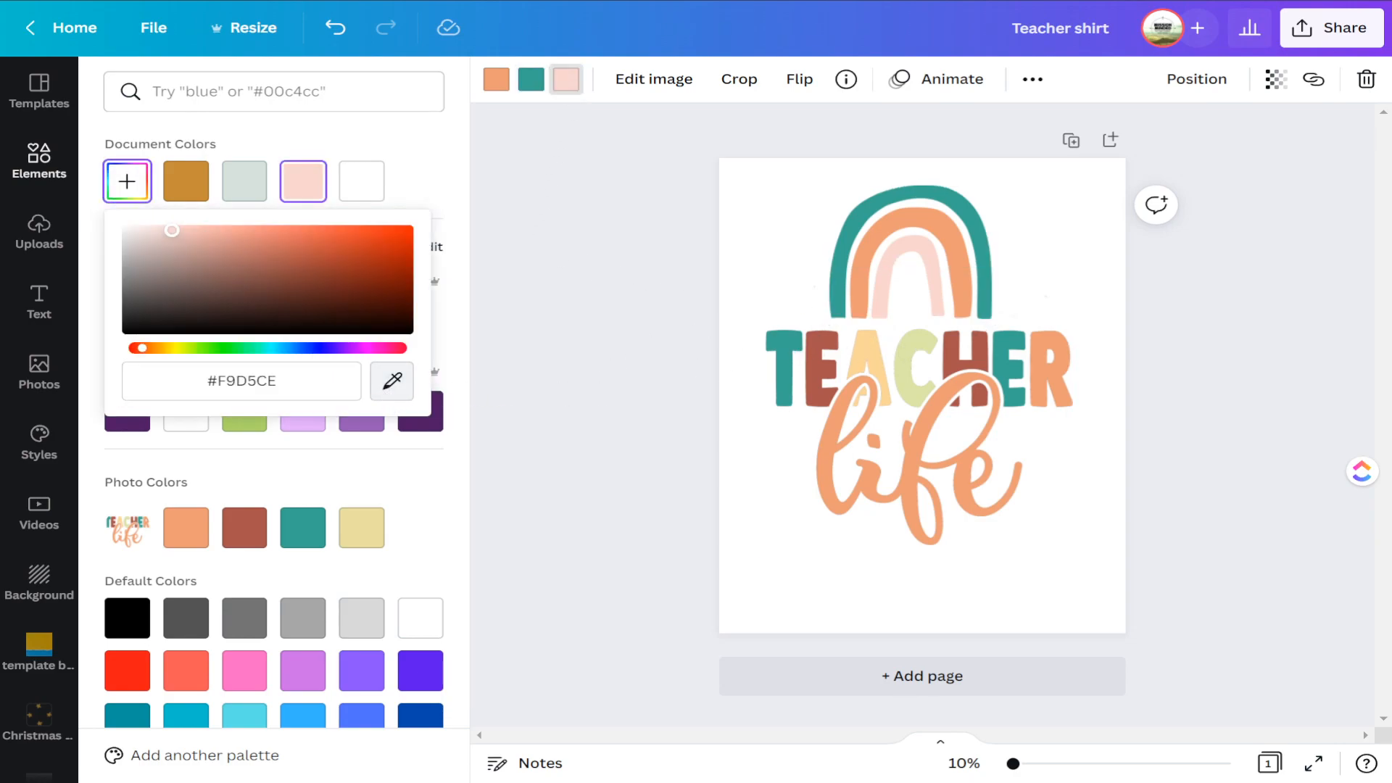
click(872, 351)
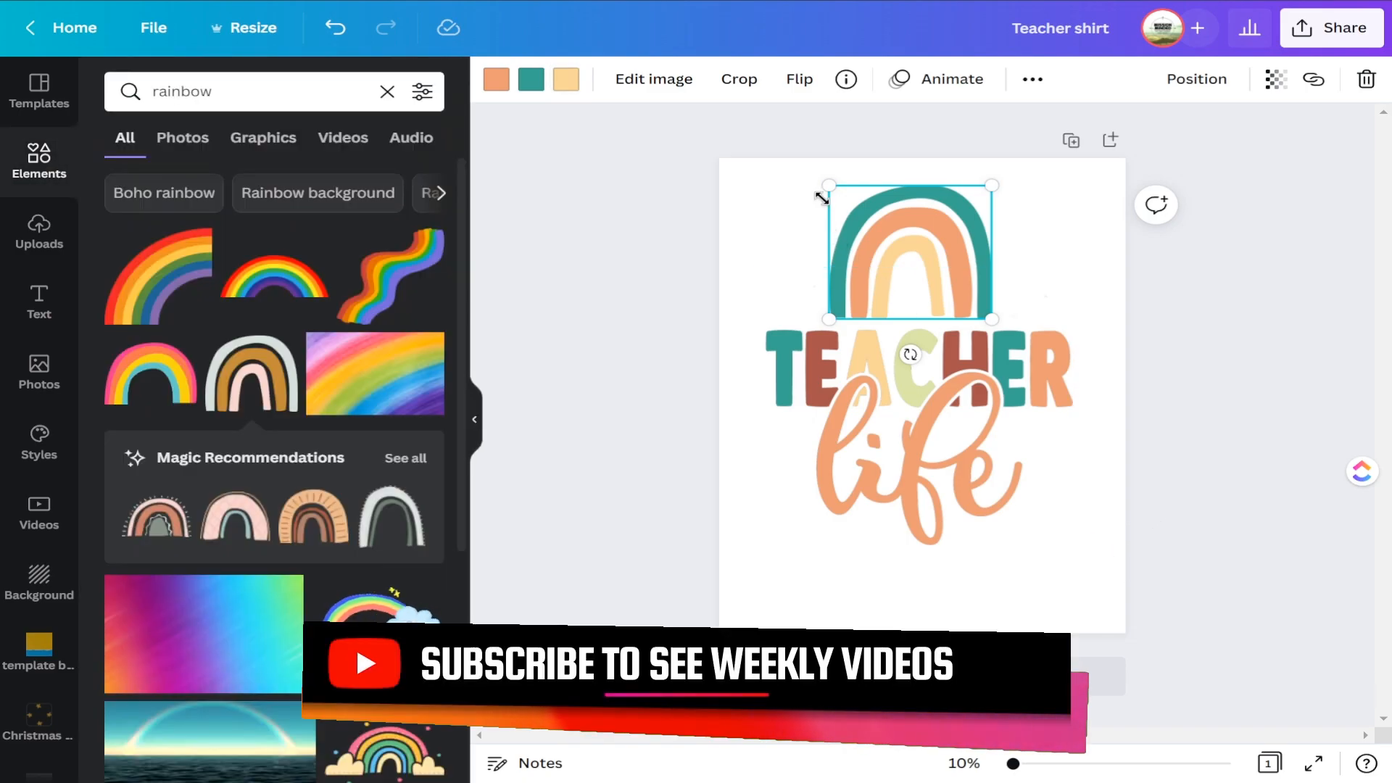
- Shrink the rainbow and centre it just above TEACHER, then shift rainbow and lettering together slightly down the page
drag(830, 186, 857, 228)
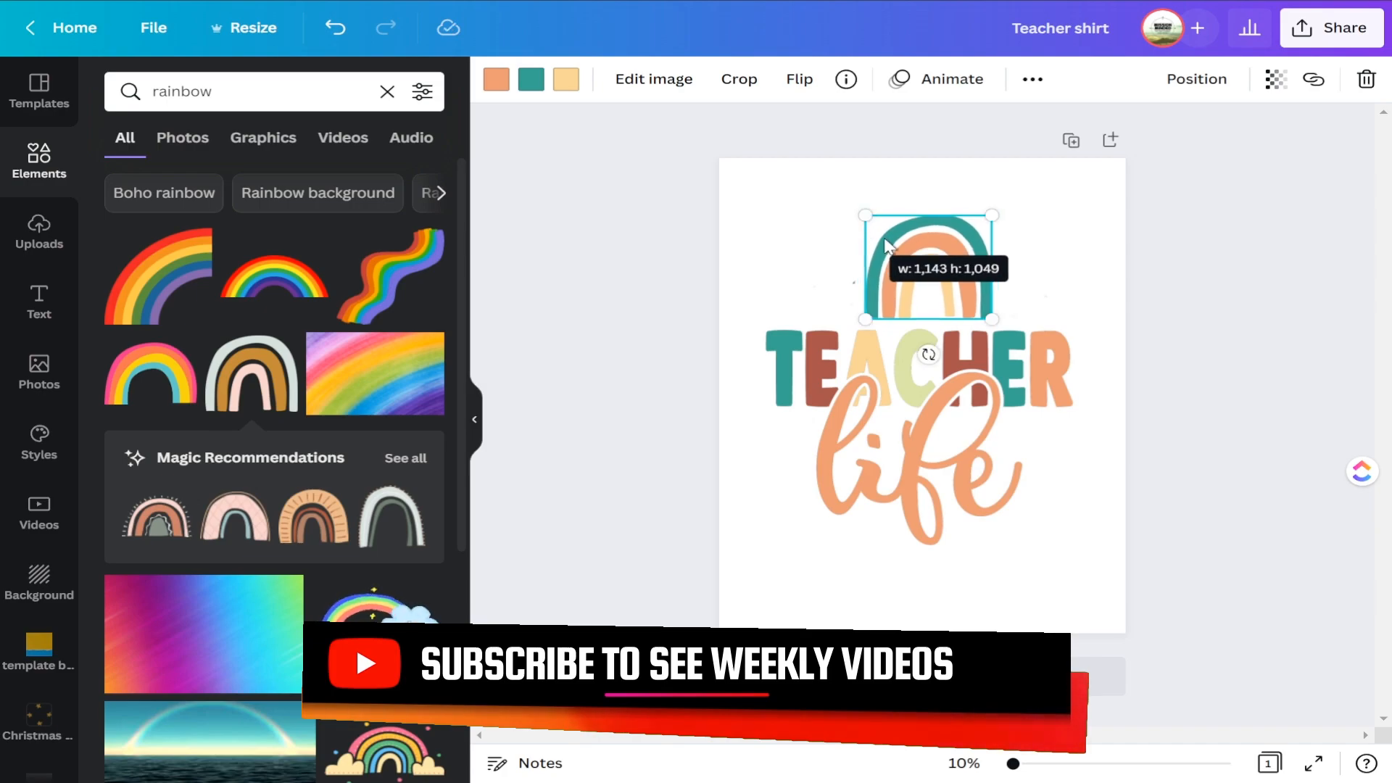
drag(988, 319, 975, 312)
drag(924, 267, 920, 279)
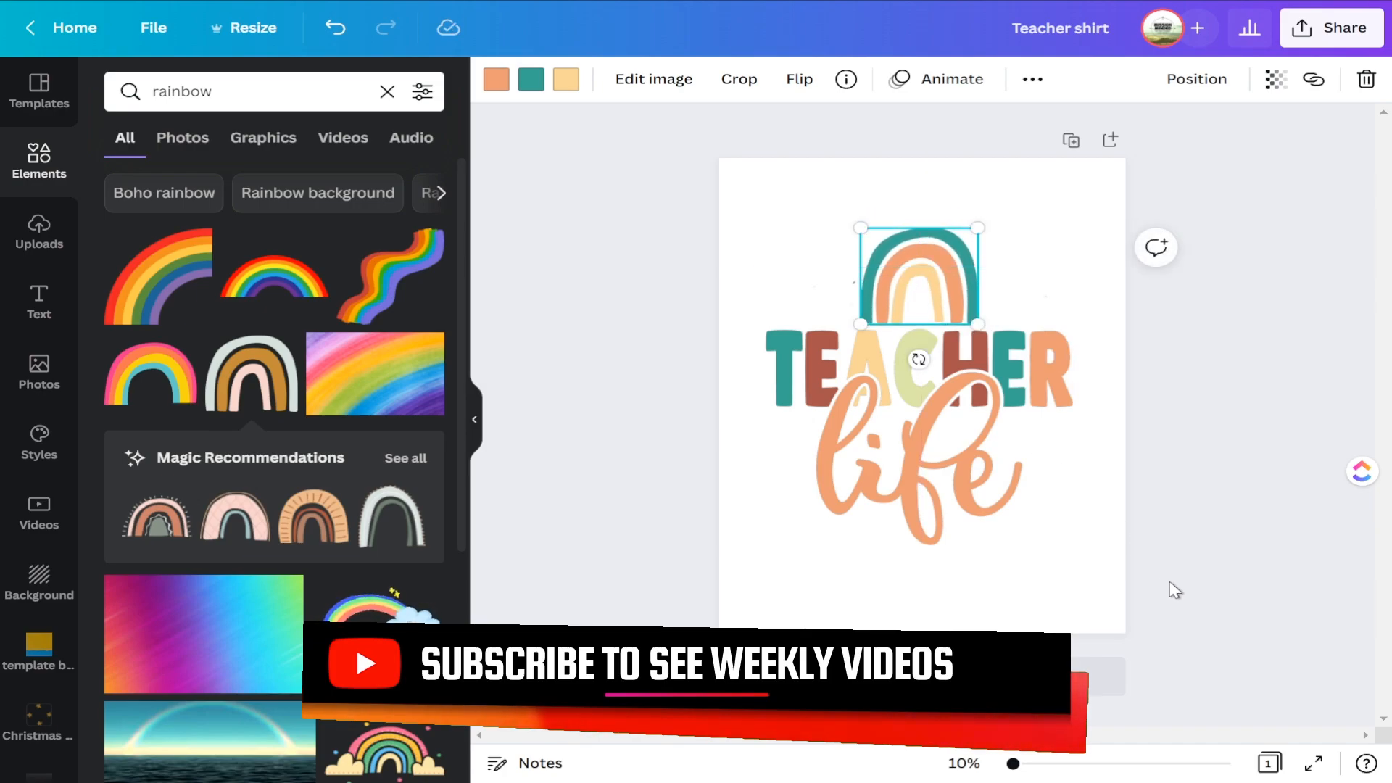
click(1165, 588)
drag(1186, 648, 858, 333)
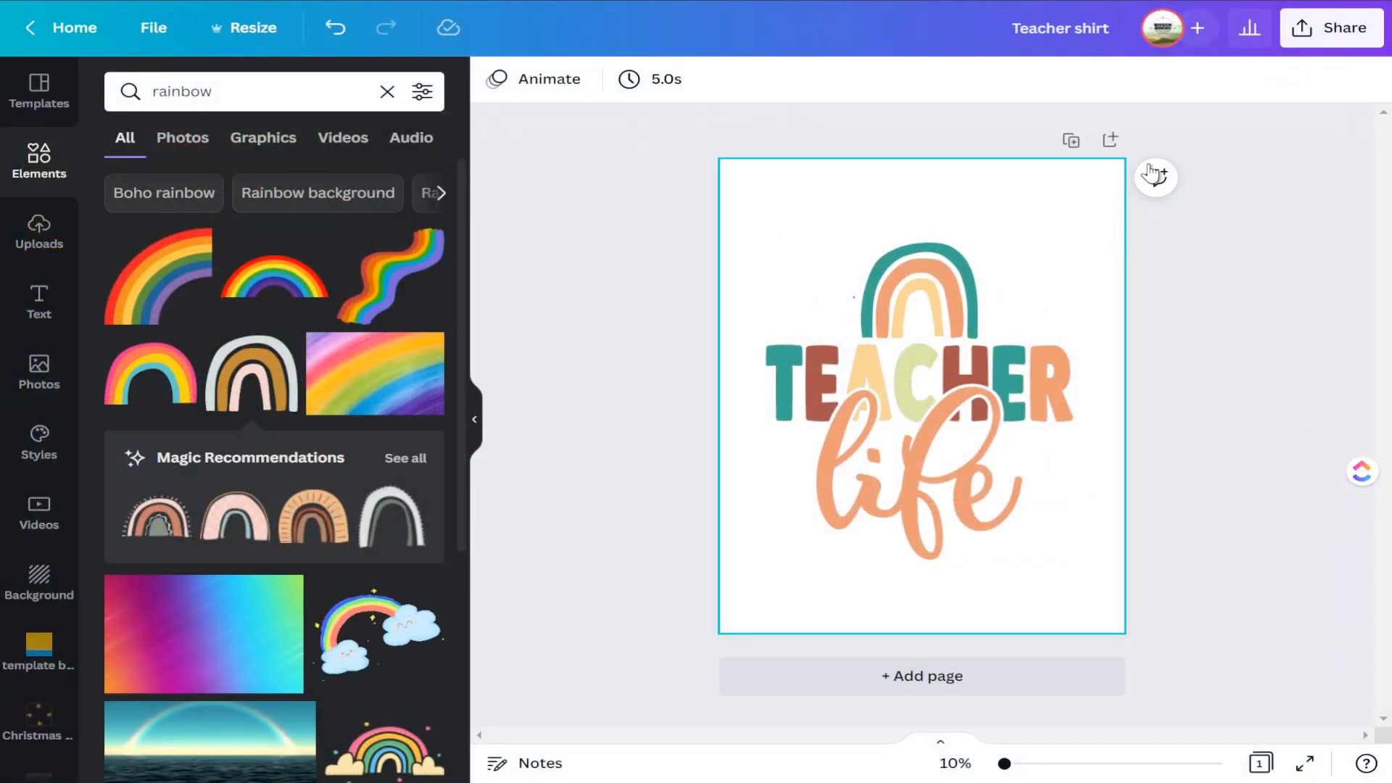
- Download the design as a PNG at size 1 (3682 × 4800 px) with a transparent background
click(1331, 27)
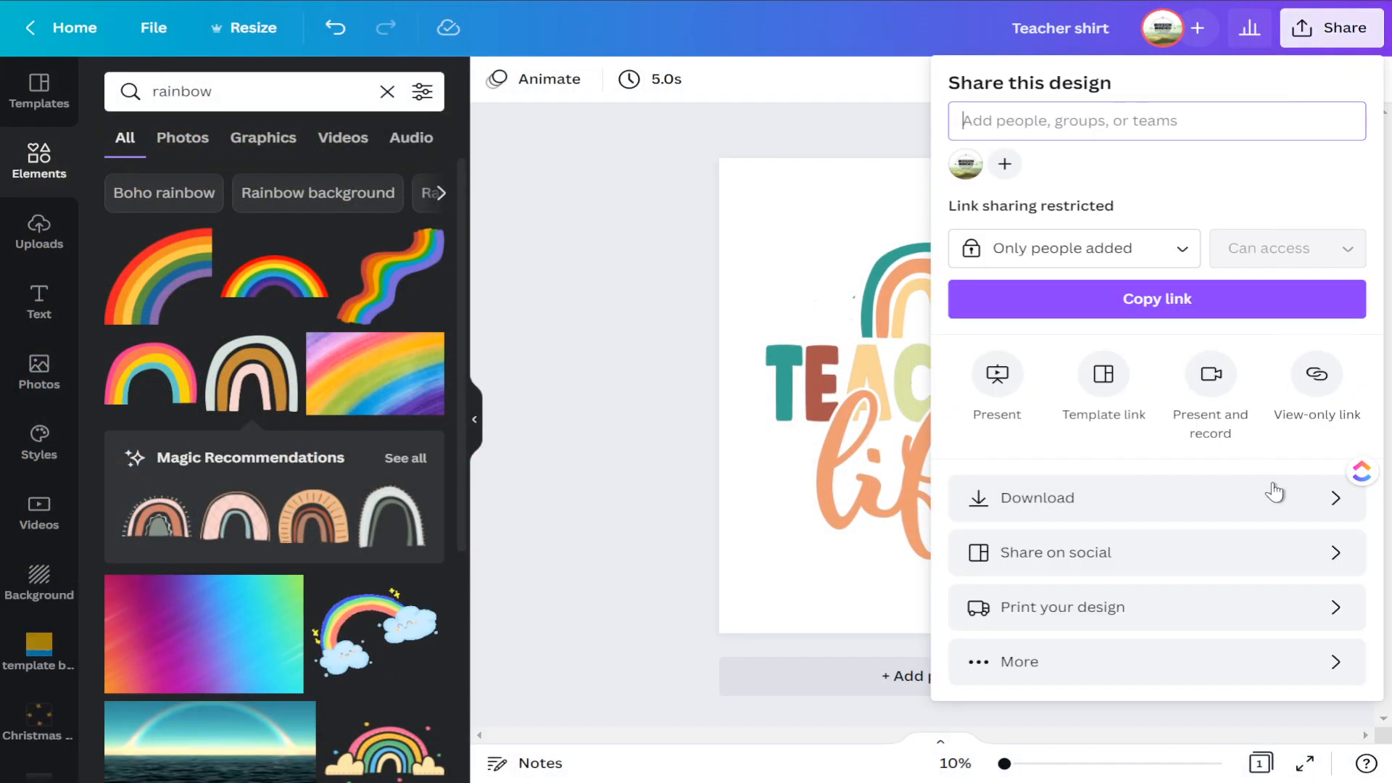
click(1330, 499)
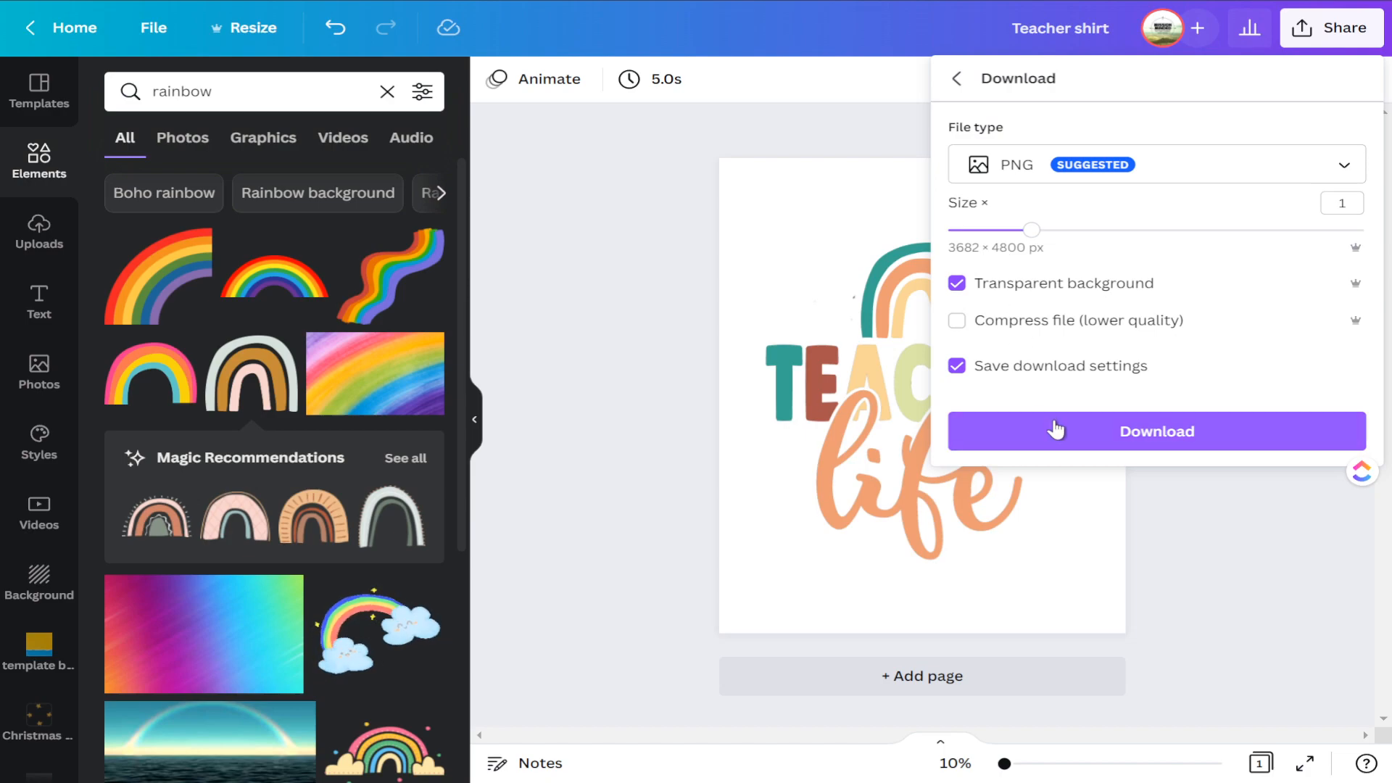
click(1077, 433)
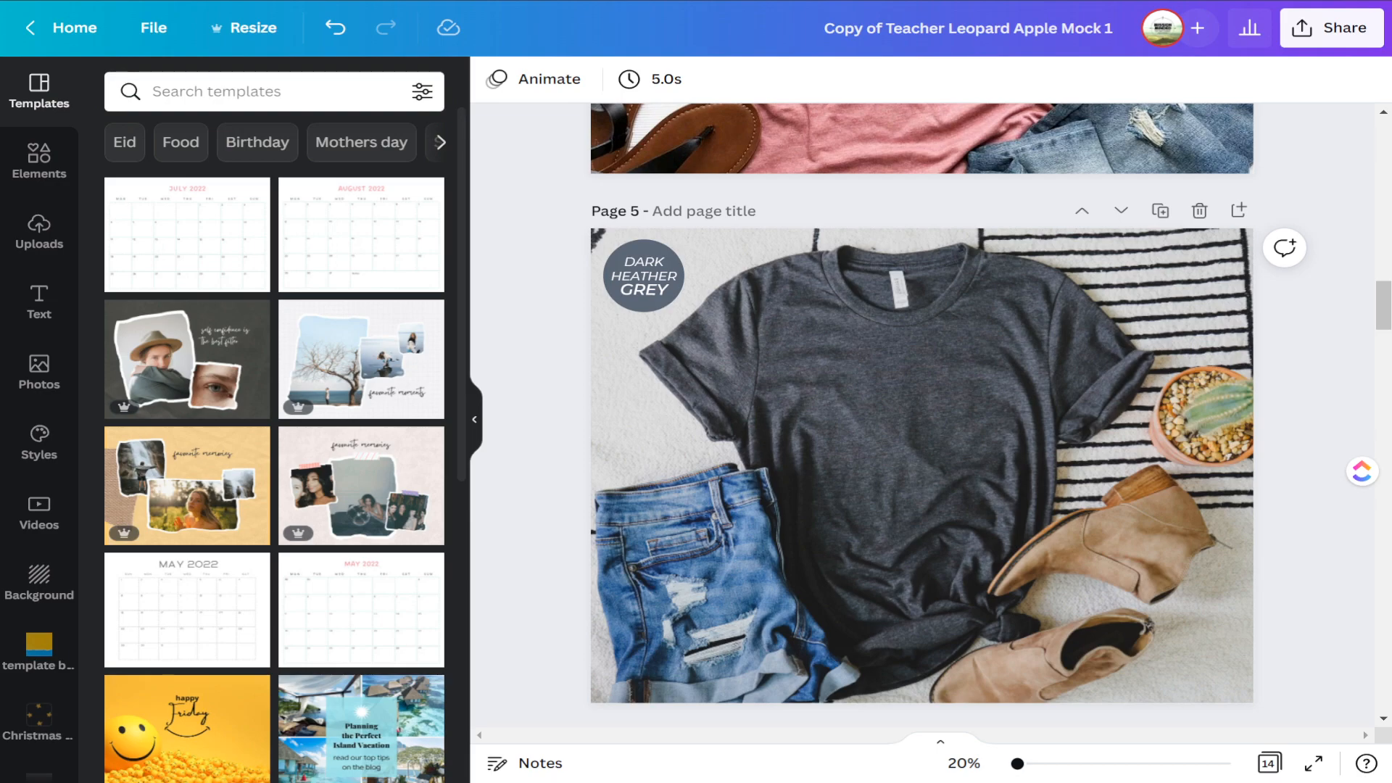
- Add the uploaded rainbow TEACHER life design to the dark heather grey shirt on page 5, shrinking it and centring it on the chest
click(39, 232)
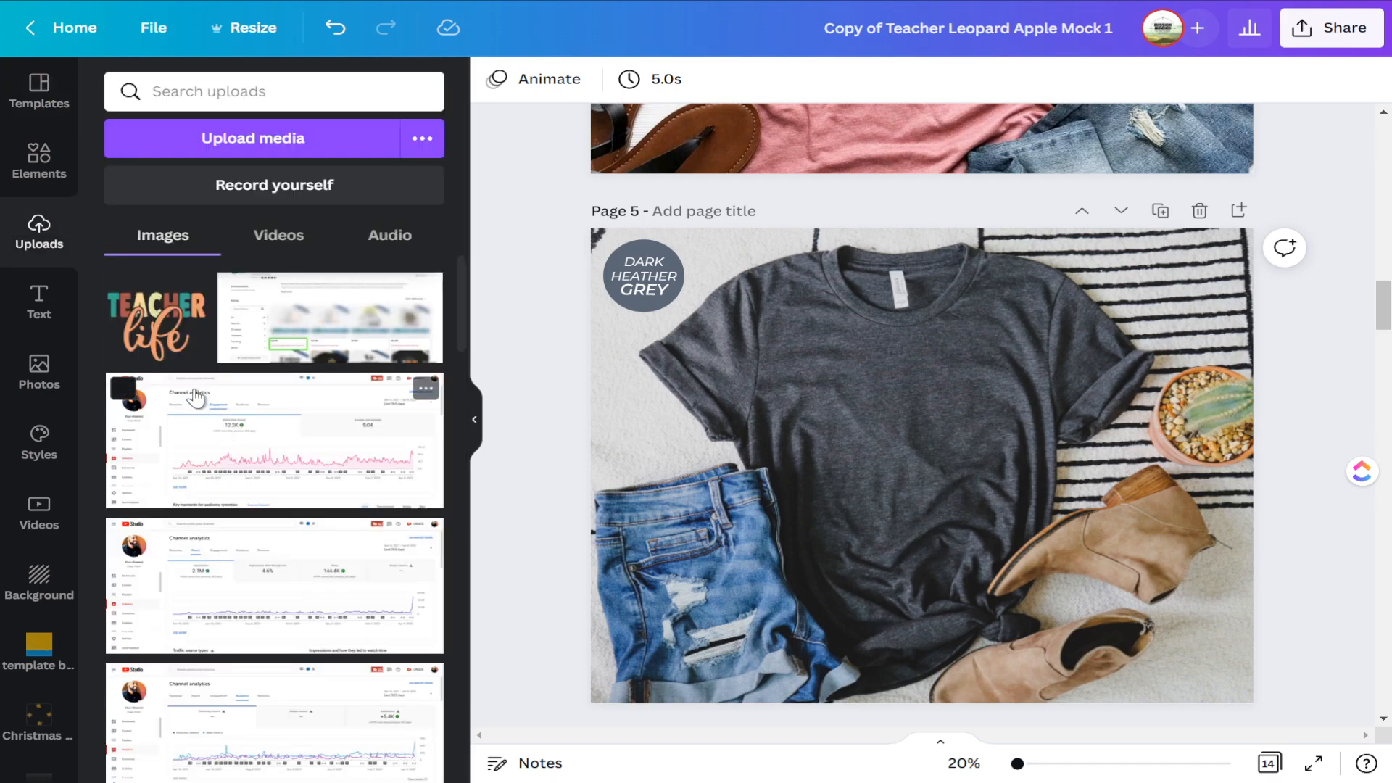
scroll(242, 353, down, 3)
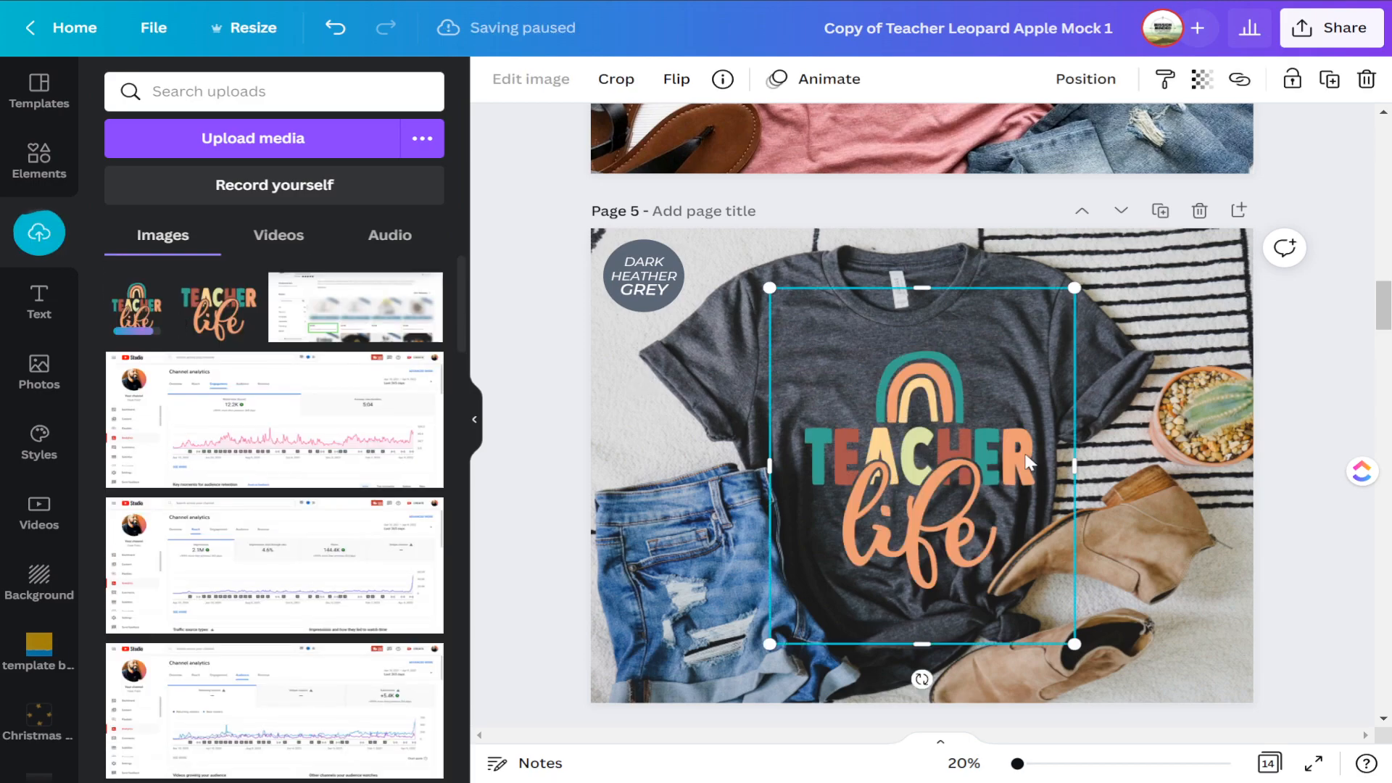
drag(1074, 644, 972, 536)
drag(869, 436, 891, 434)
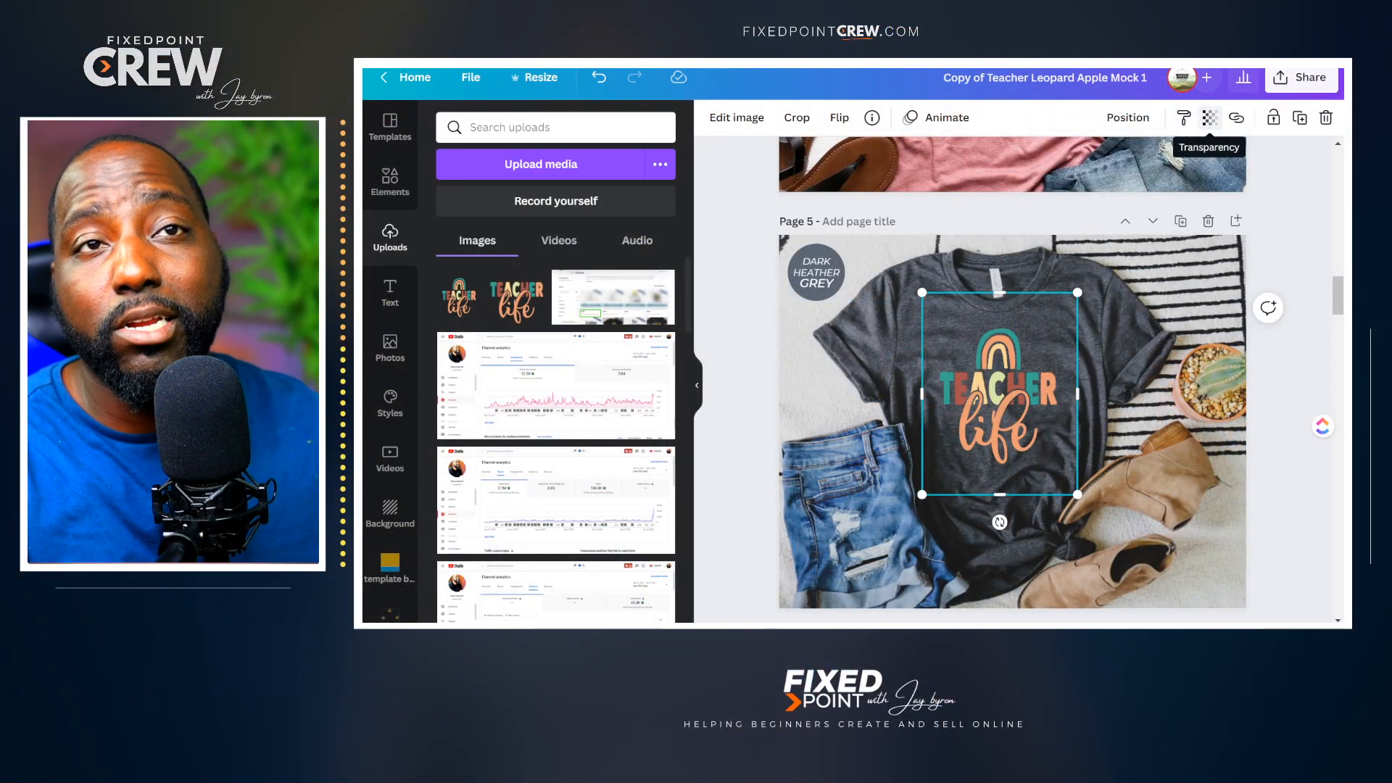
- Set the shirt design's transparency to 85, collapse the uploads list and deselect the design
click(1209, 118)
drag(1205, 182, 1166, 168)
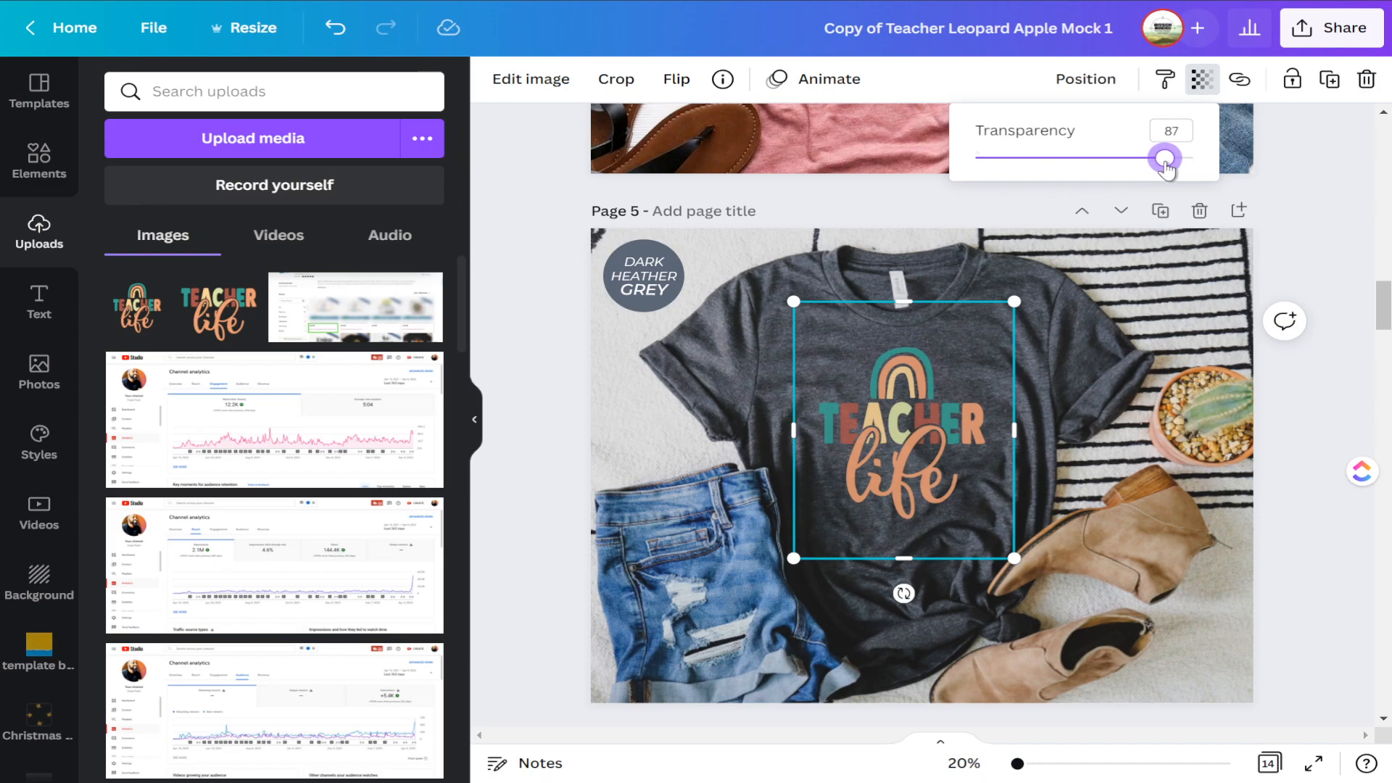
click(1170, 131)
text(85)
key(Return)
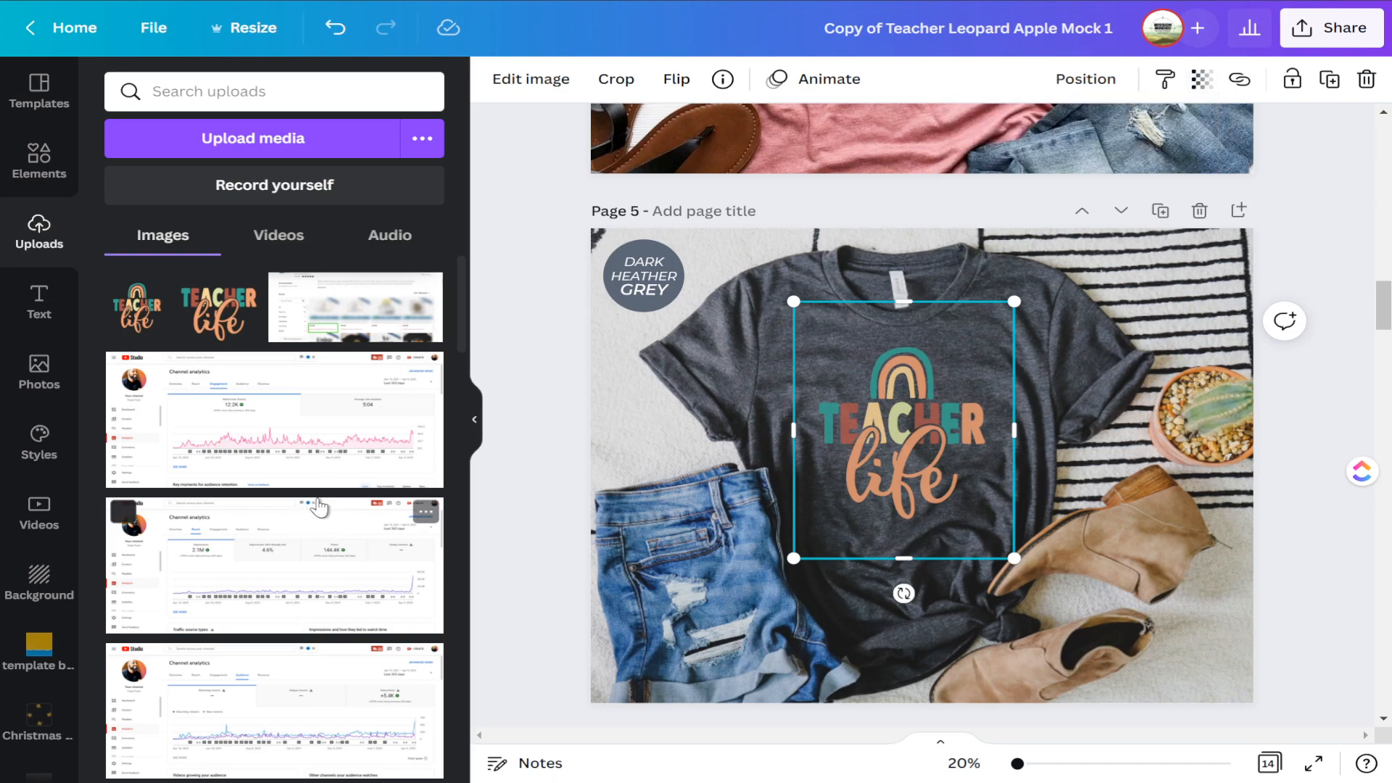
click(477, 435)
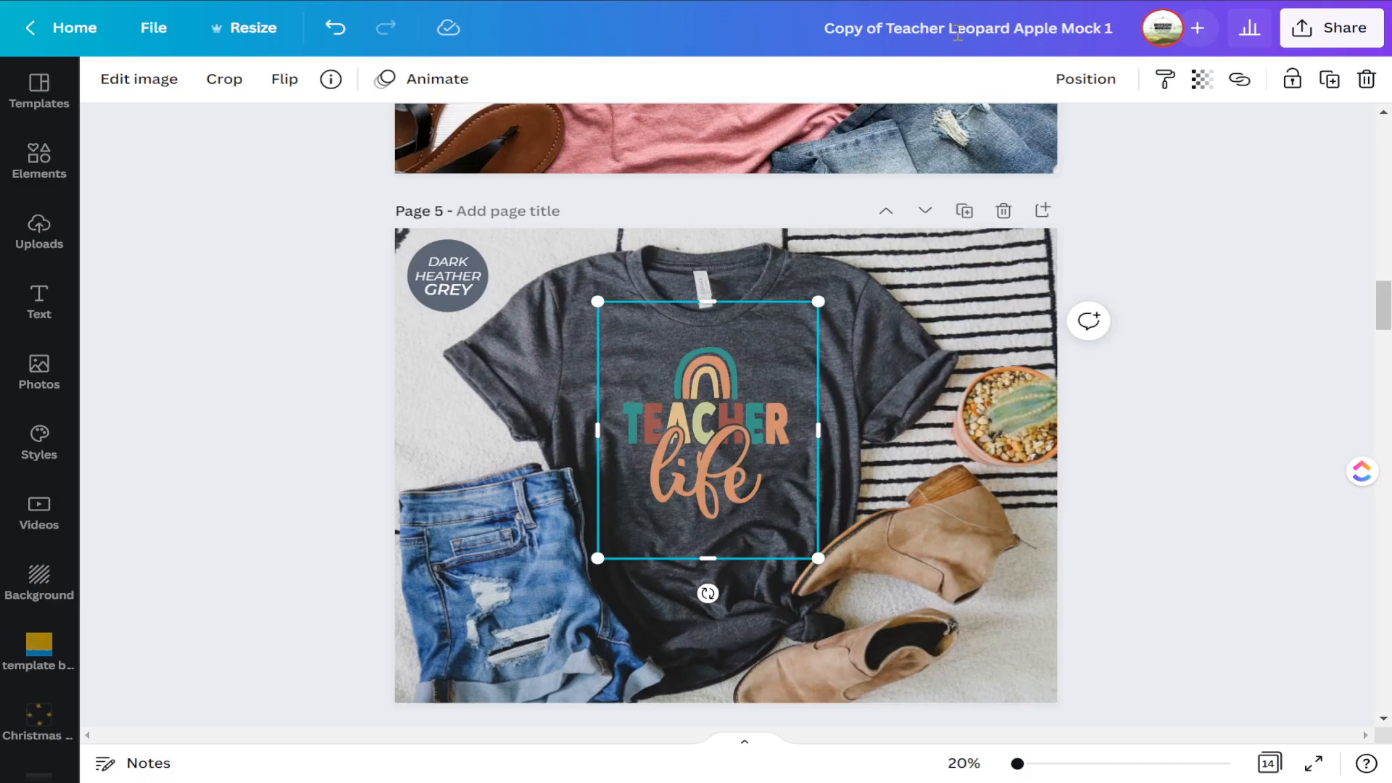
click(1201, 529)
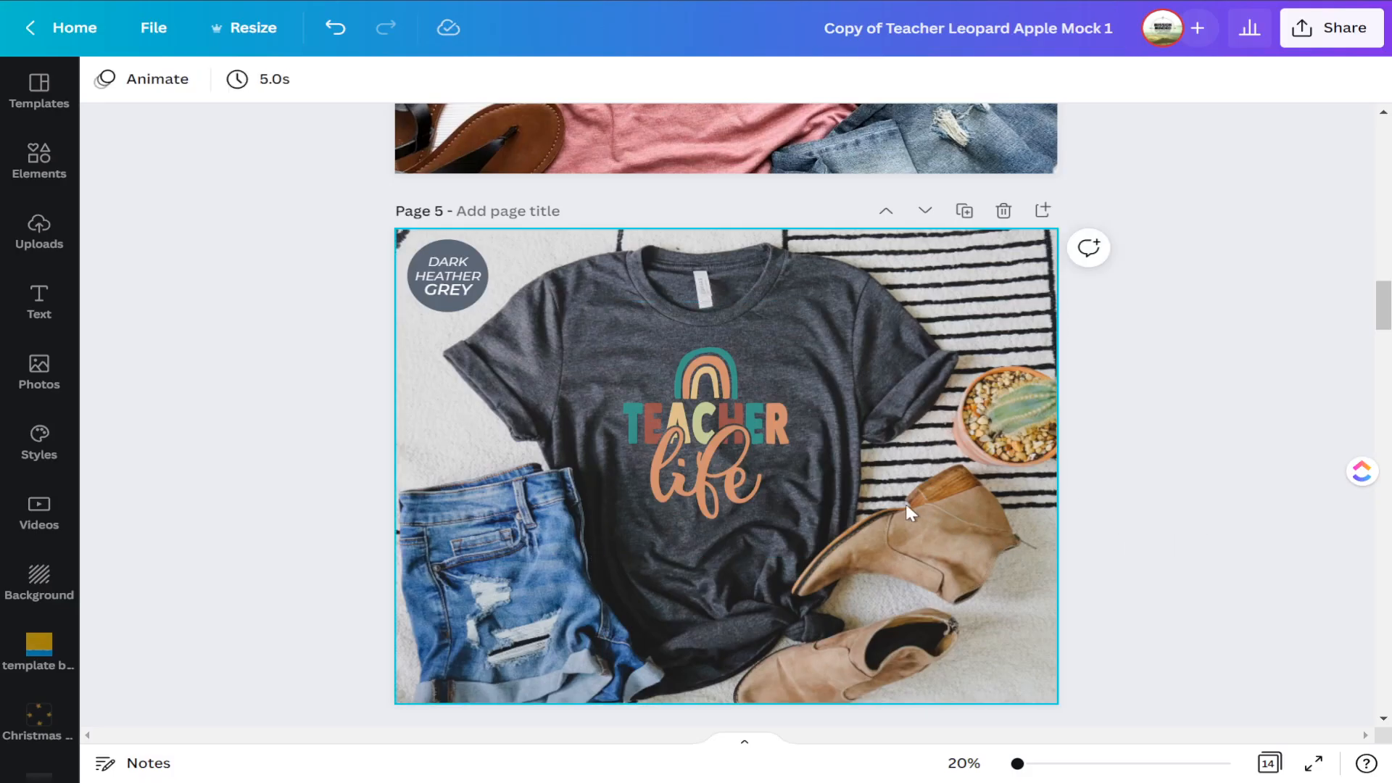